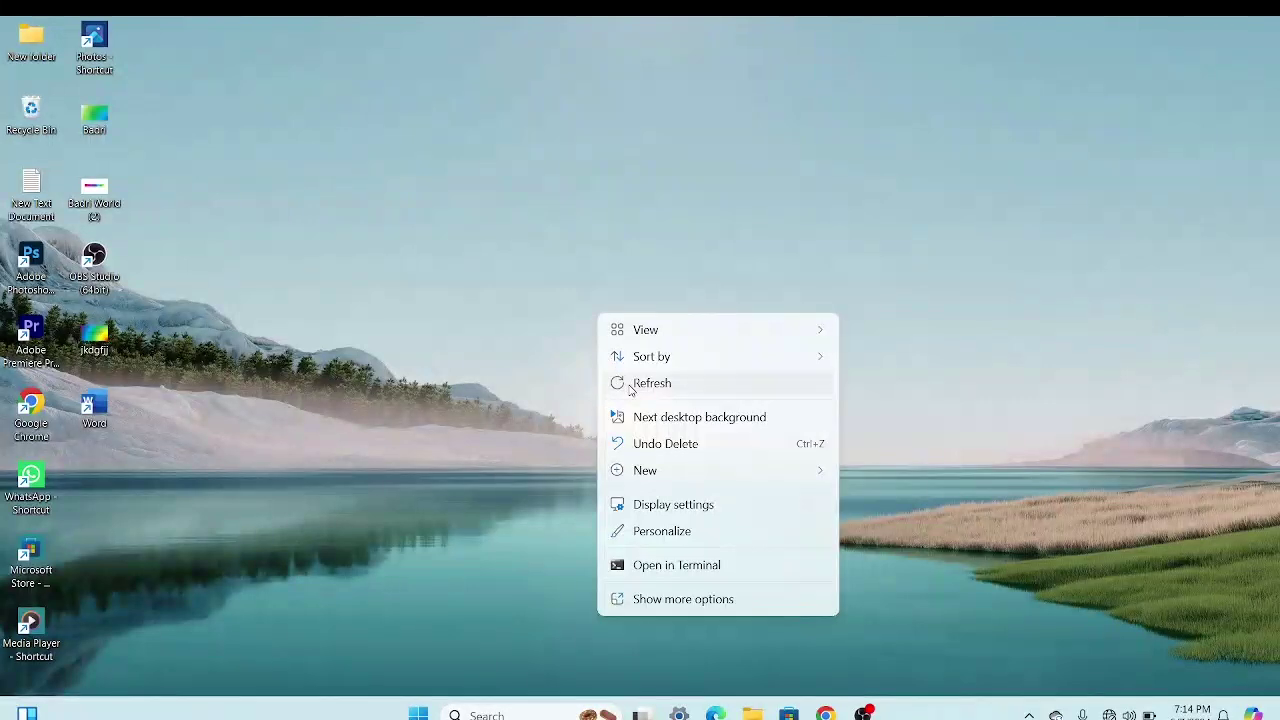
pyautogui.click(625, 385)
pyautogui.rightClick(590, 348)
pyautogui.click(613, 385)
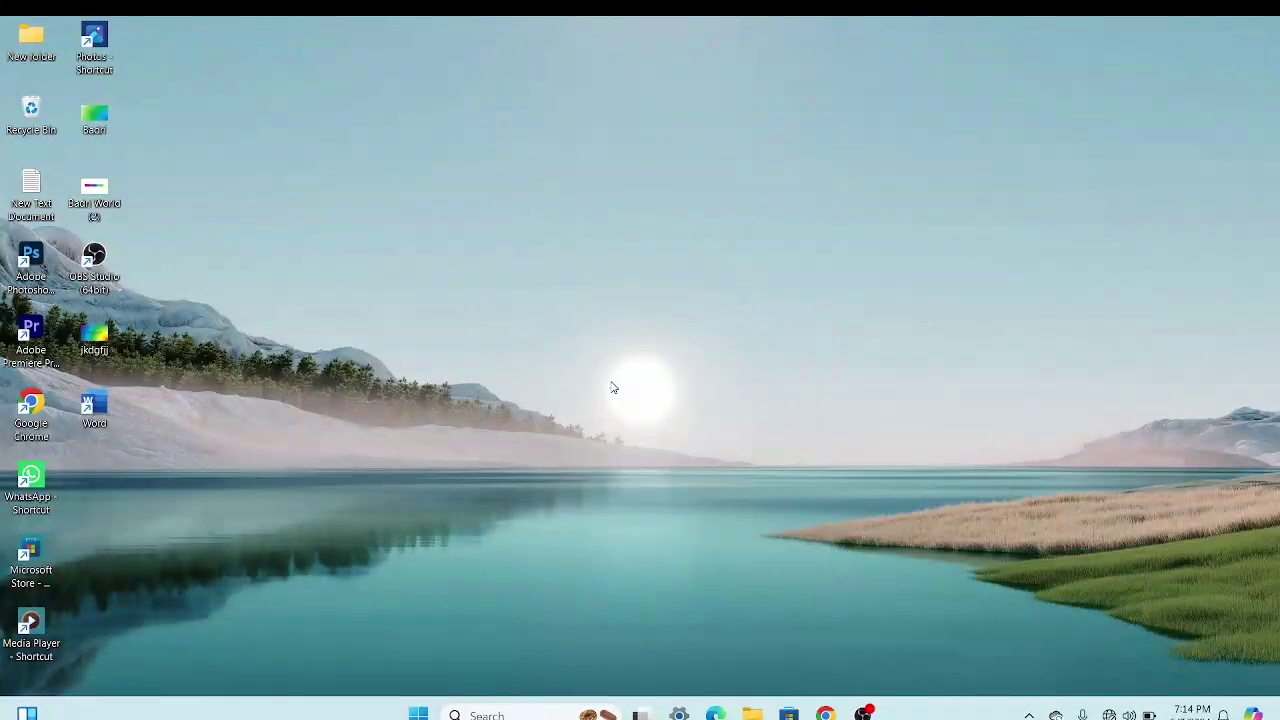
# Step: Open Word from the desktop and create a new blank document
pyautogui.doubleClick(93, 401)
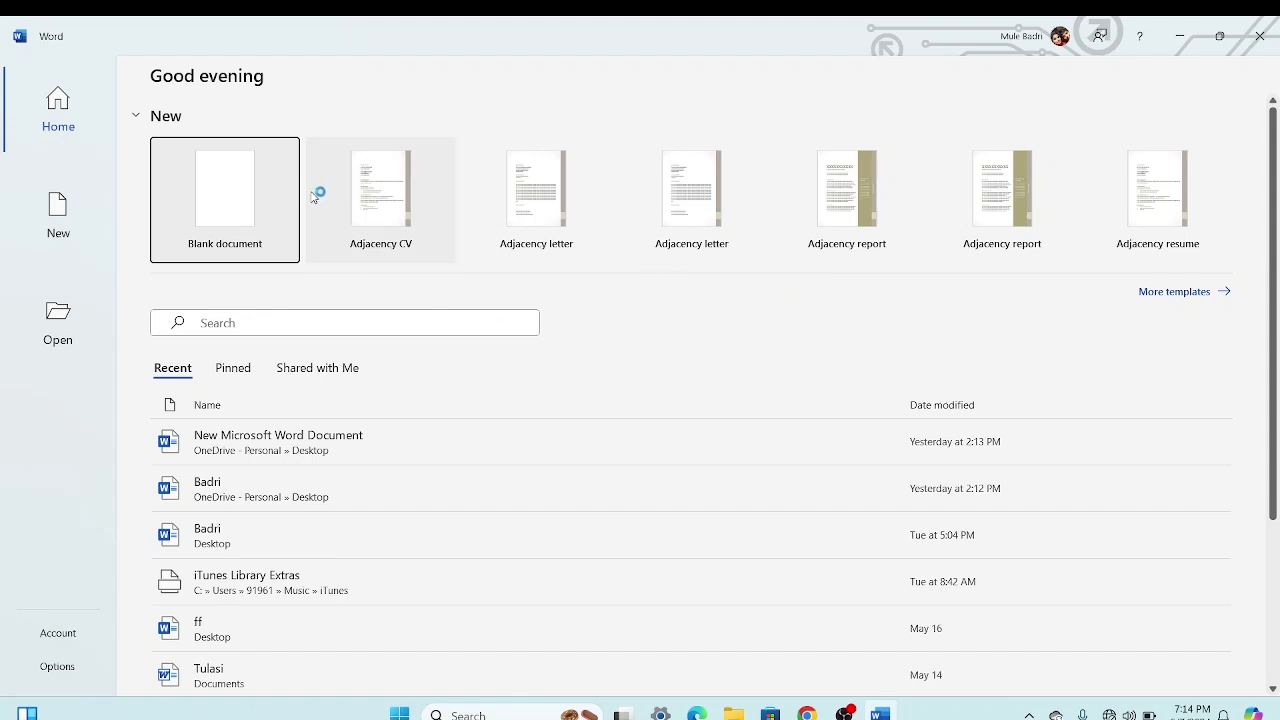
pyautogui.click(272, 218)
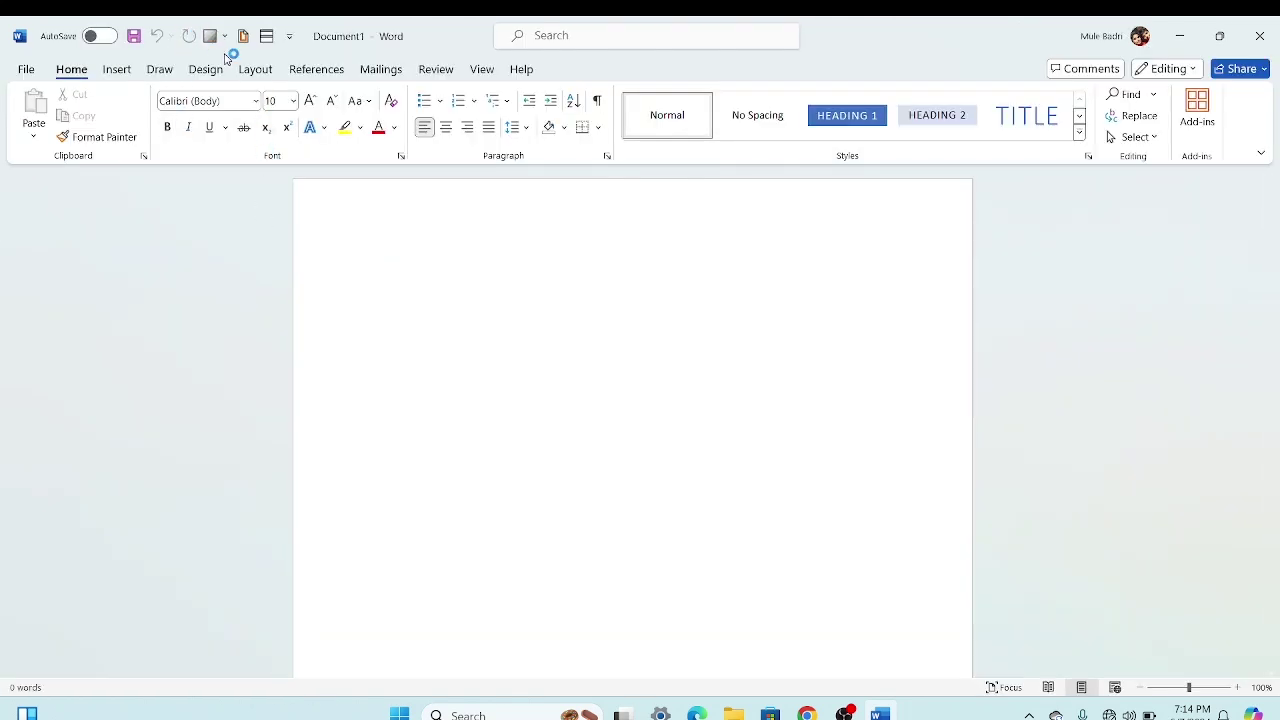
pyautogui.click(216, 70)
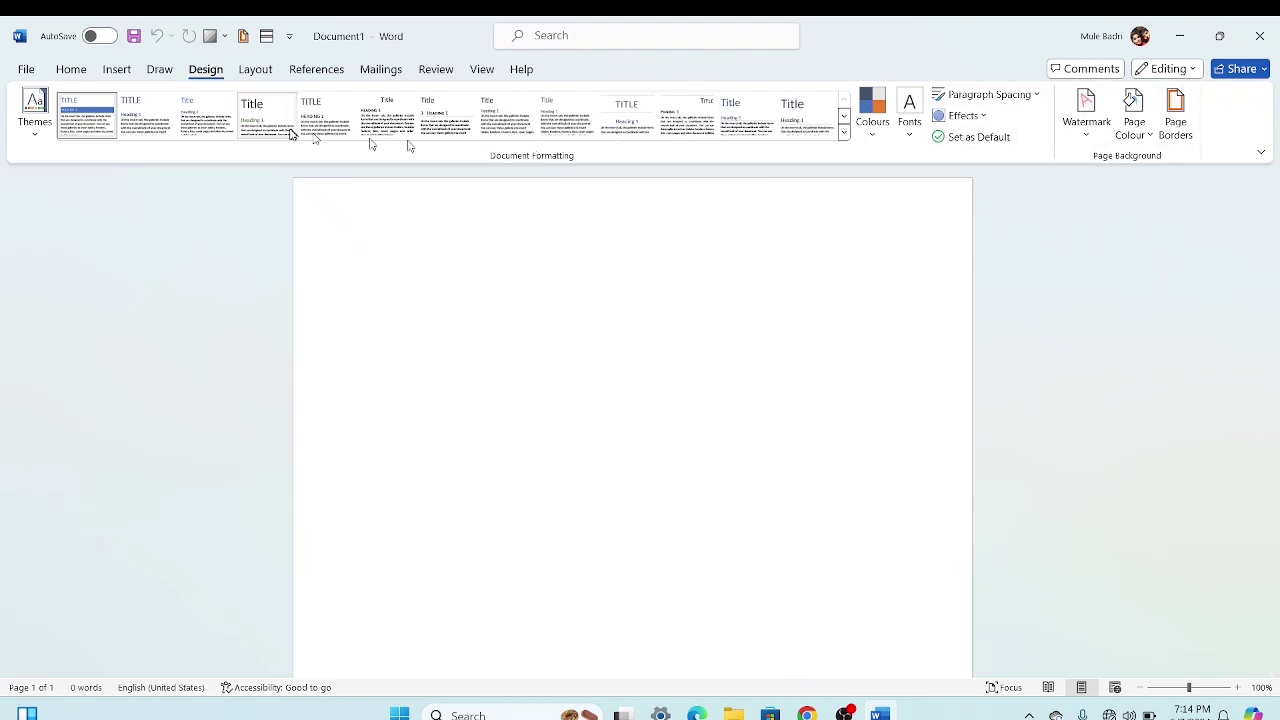
# Step: Apply the Narrow margin preset to the page and switch it back to Normal
pyautogui.click(258, 72)
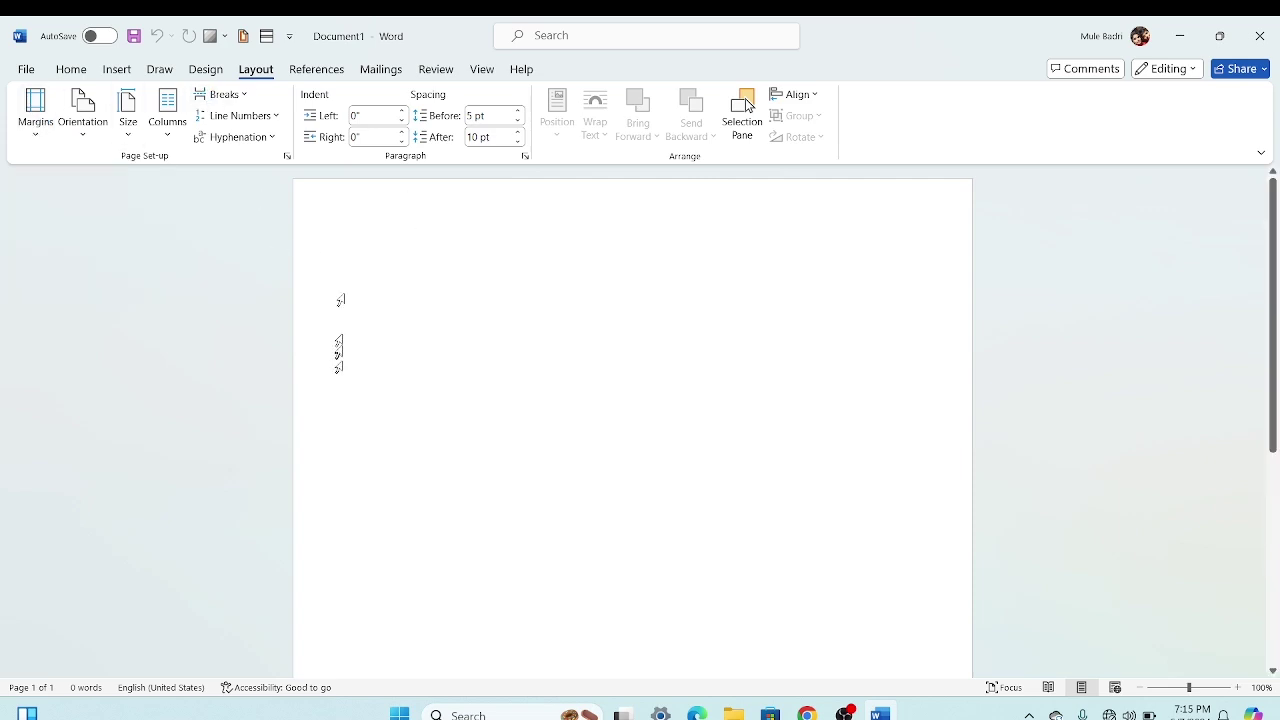
pyautogui.click(46, 127)
pyautogui.click(88, 224)
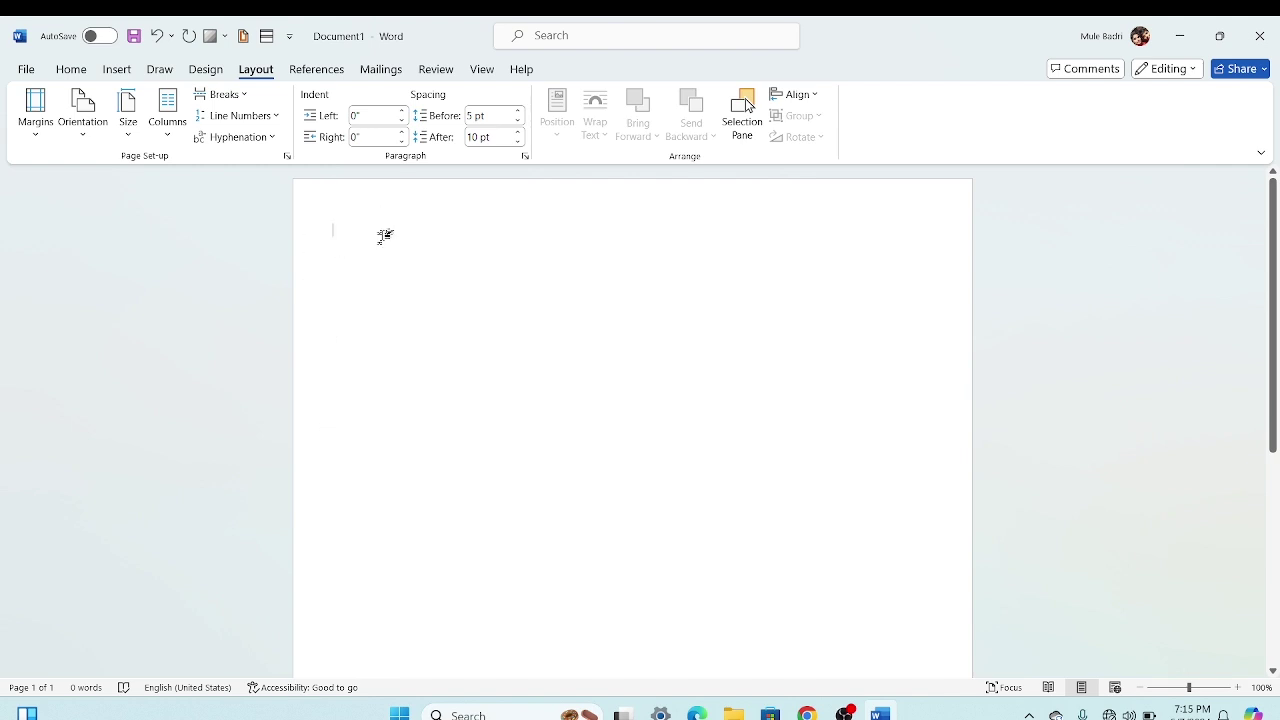
pyautogui.click(33, 139)
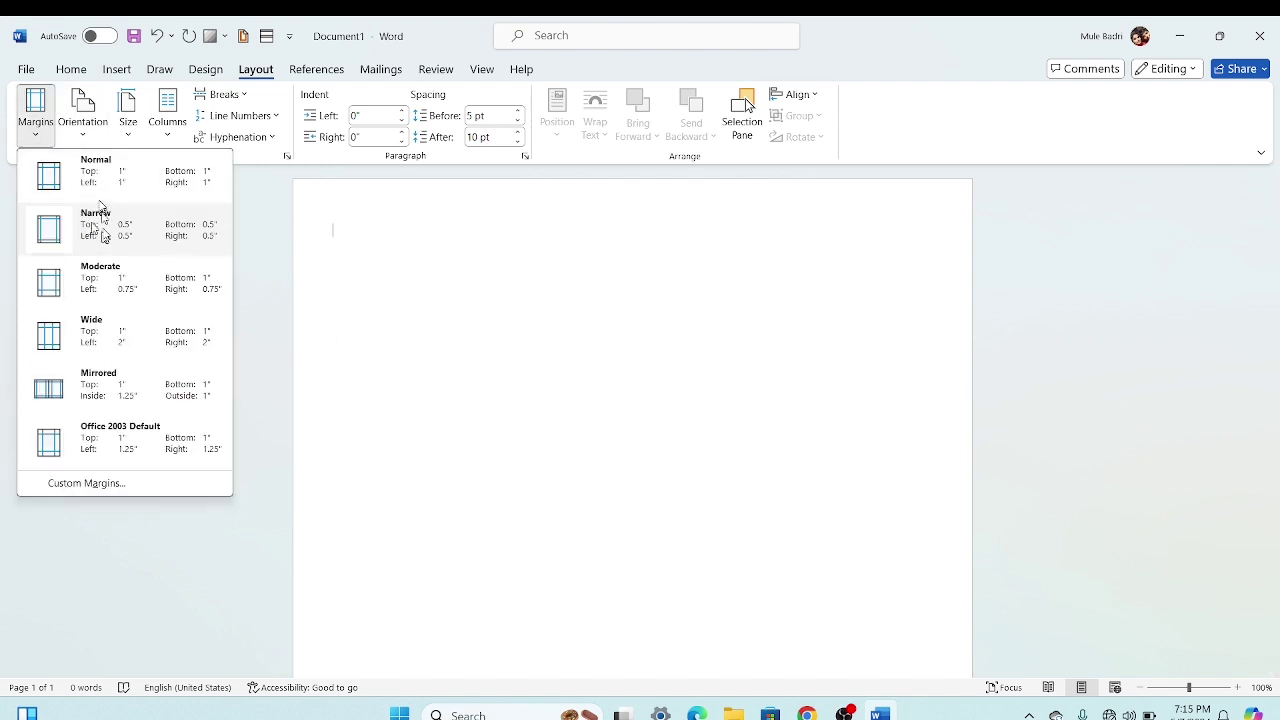
pyautogui.click(52, 168)
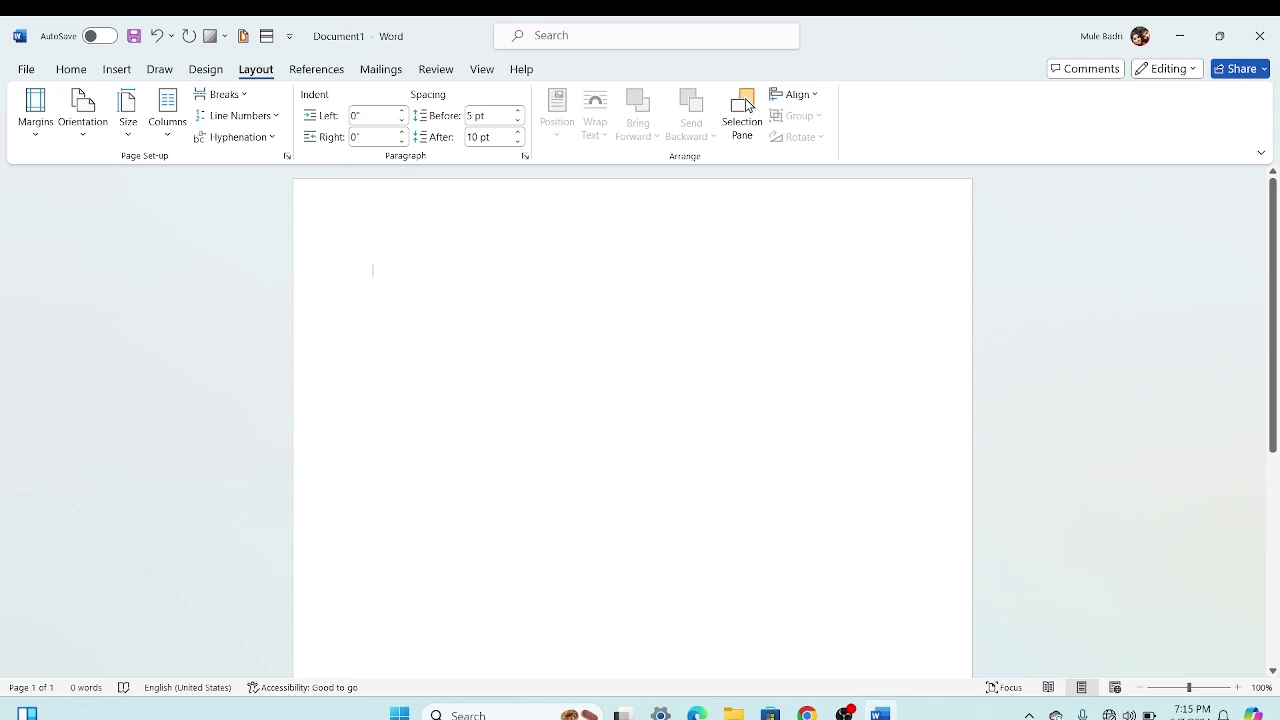
# Step: Try the Moderate margin preset on the page, followed by the Wide preset
pyautogui.click(36, 120)
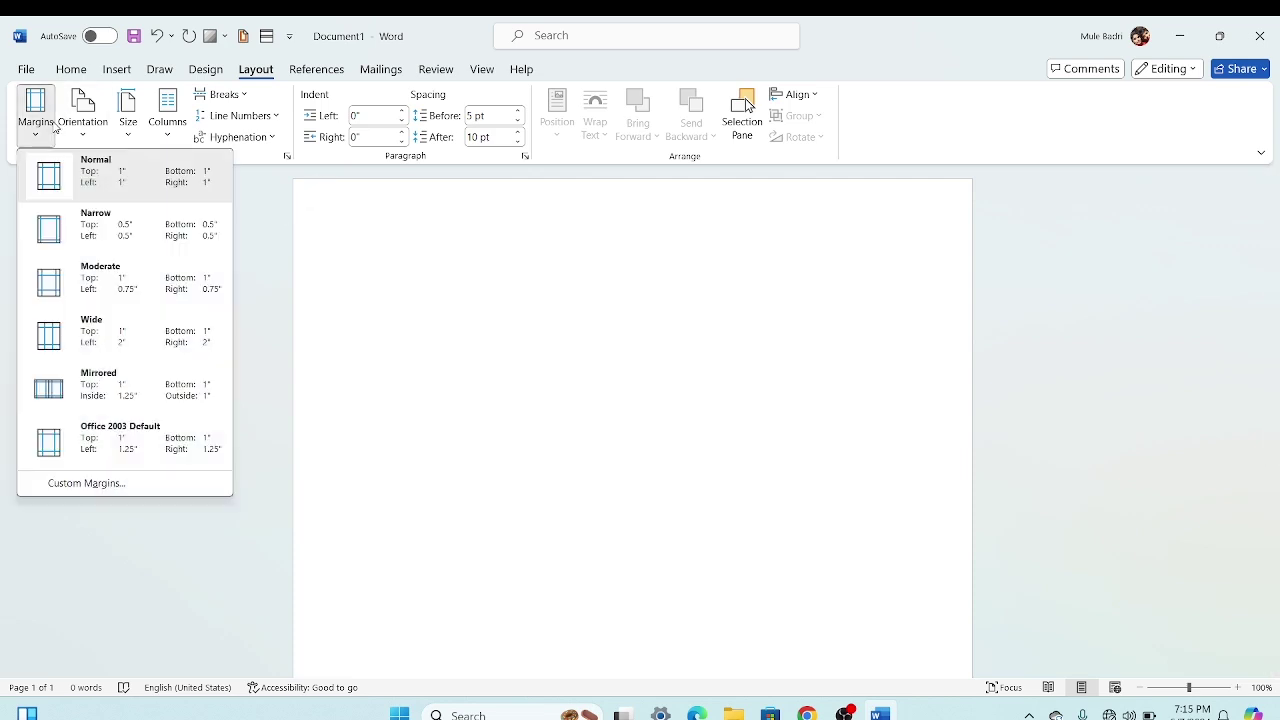
pyautogui.click(95, 285)
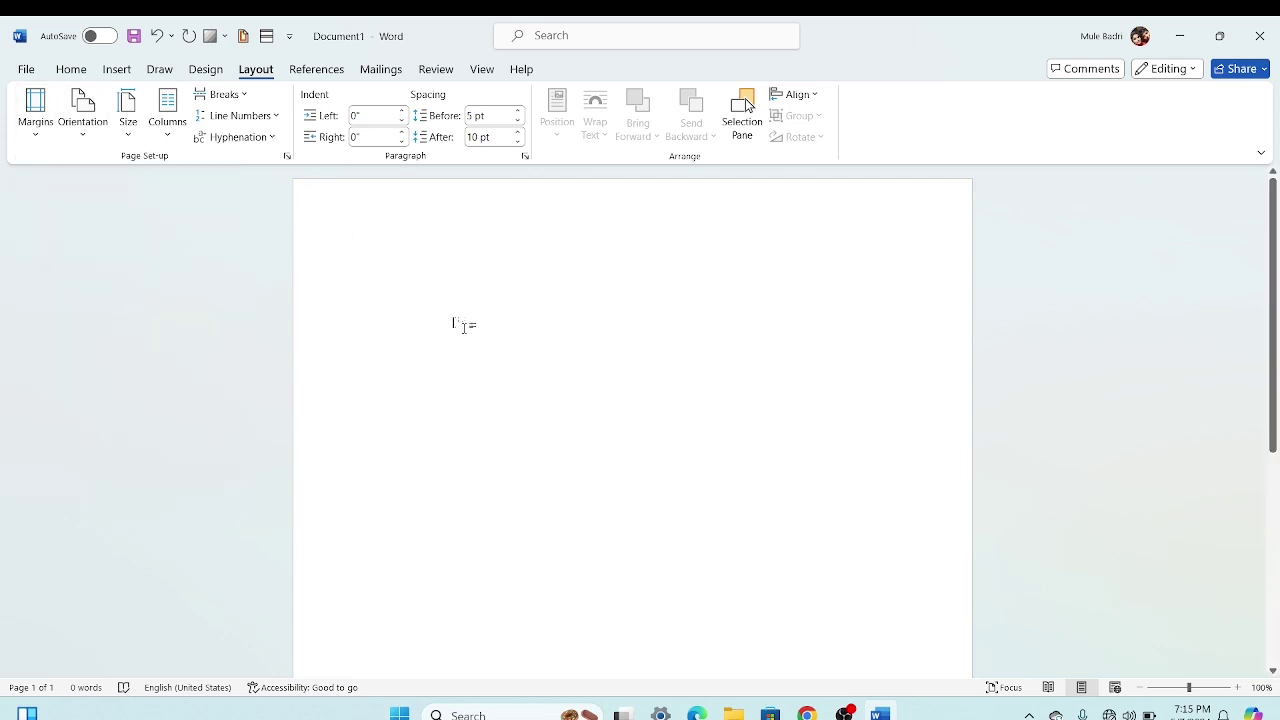
pyautogui.click(36, 125)
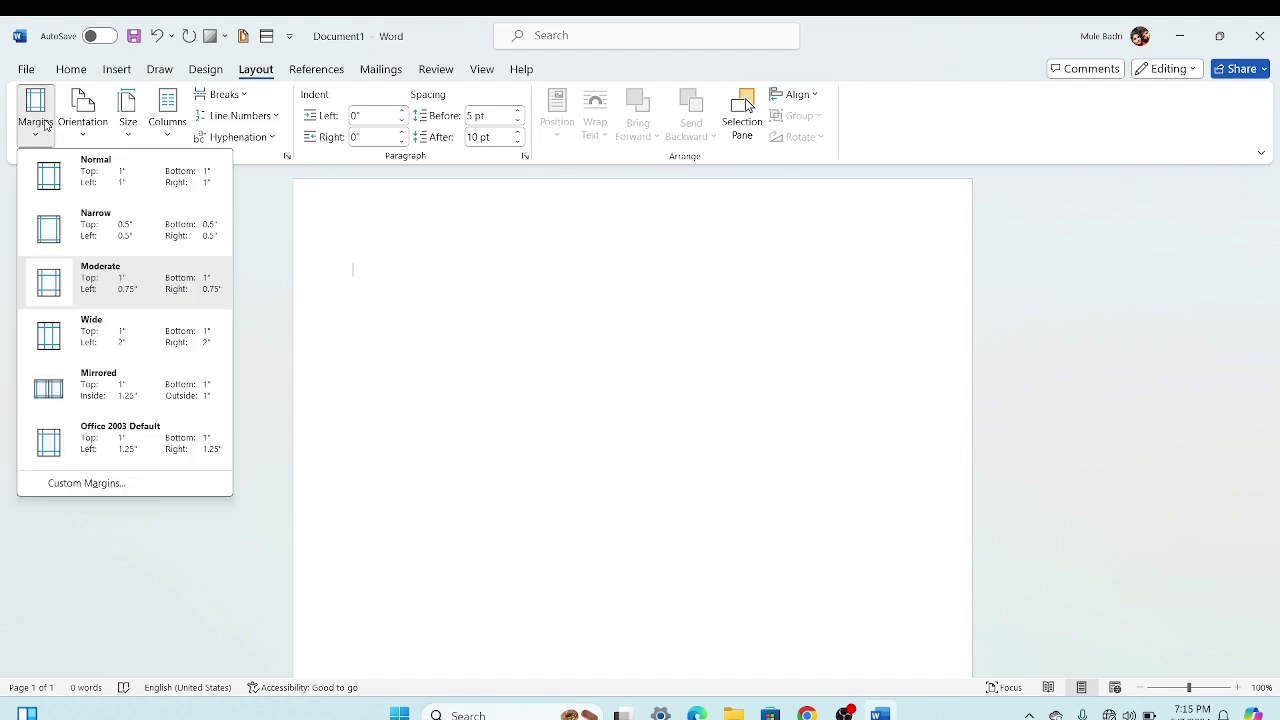
pyautogui.click(97, 337)
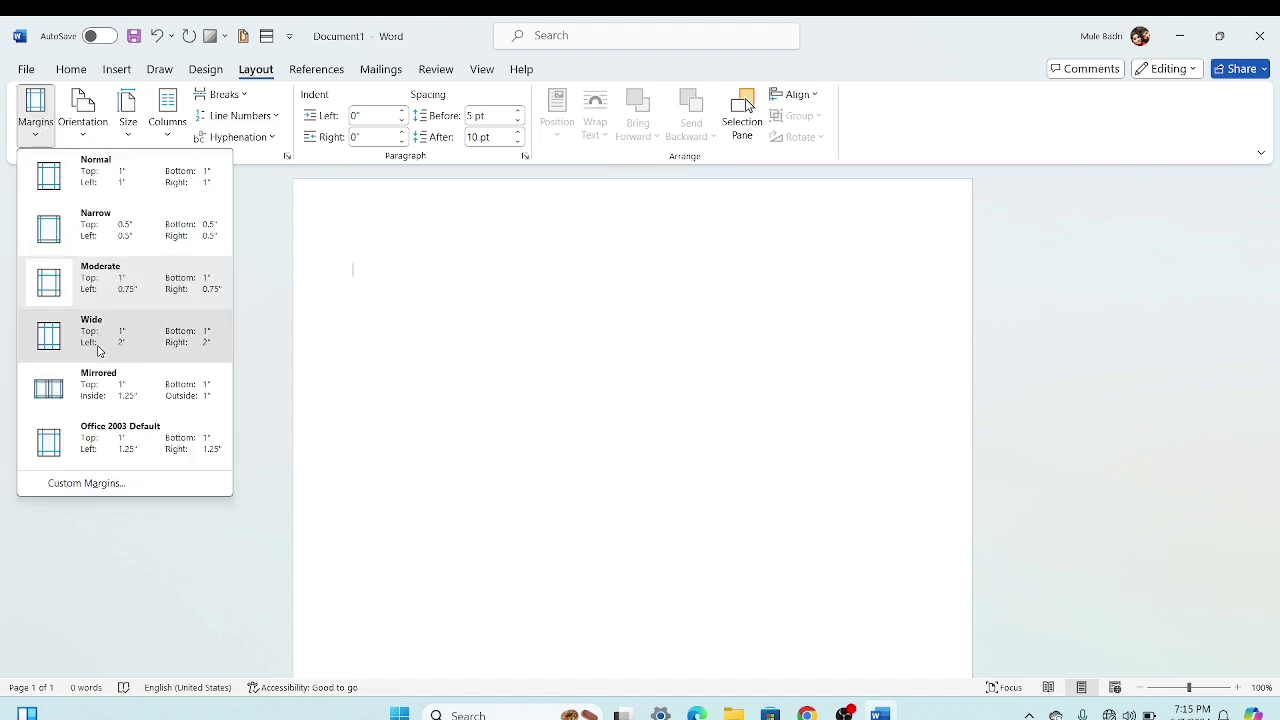
pyautogui.click(466, 294)
pyautogui.click(777, 295)
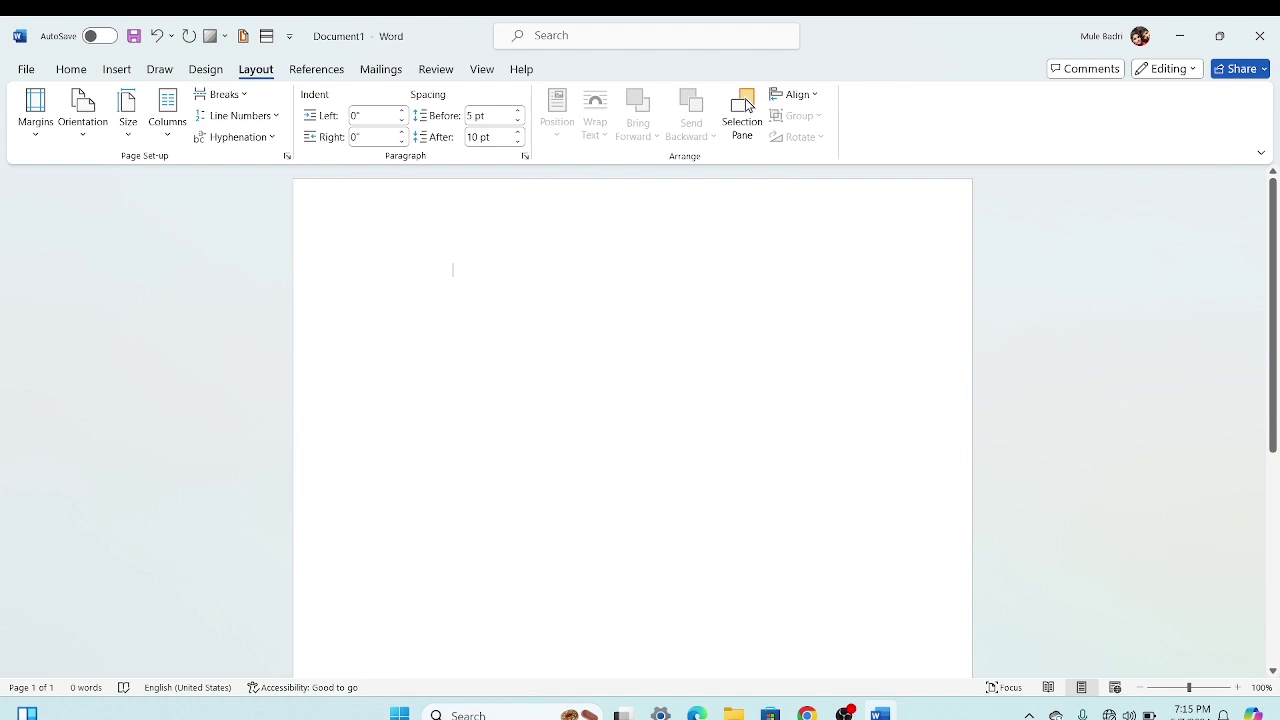
pyautogui.click(407, 283)
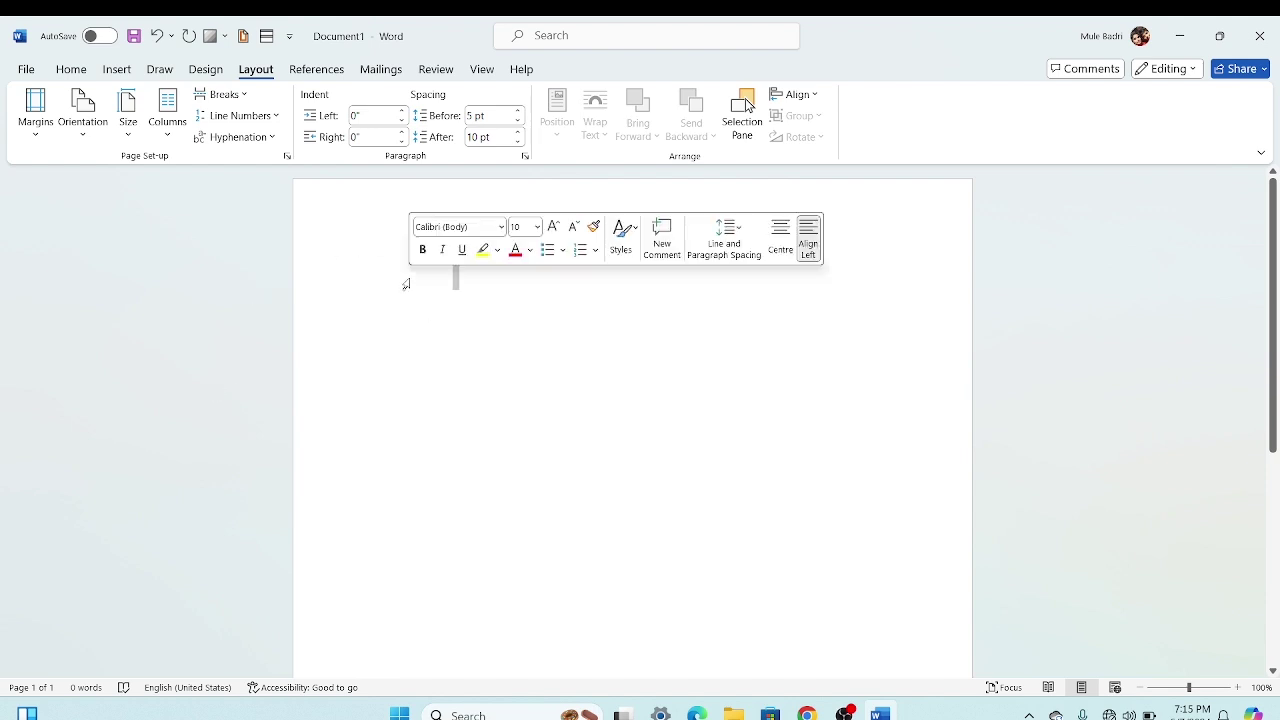
pyautogui.click(363, 271)
# Step: Open the custom margin settings and raise the top margin to 1.9 inches
pyautogui.click(35, 135)
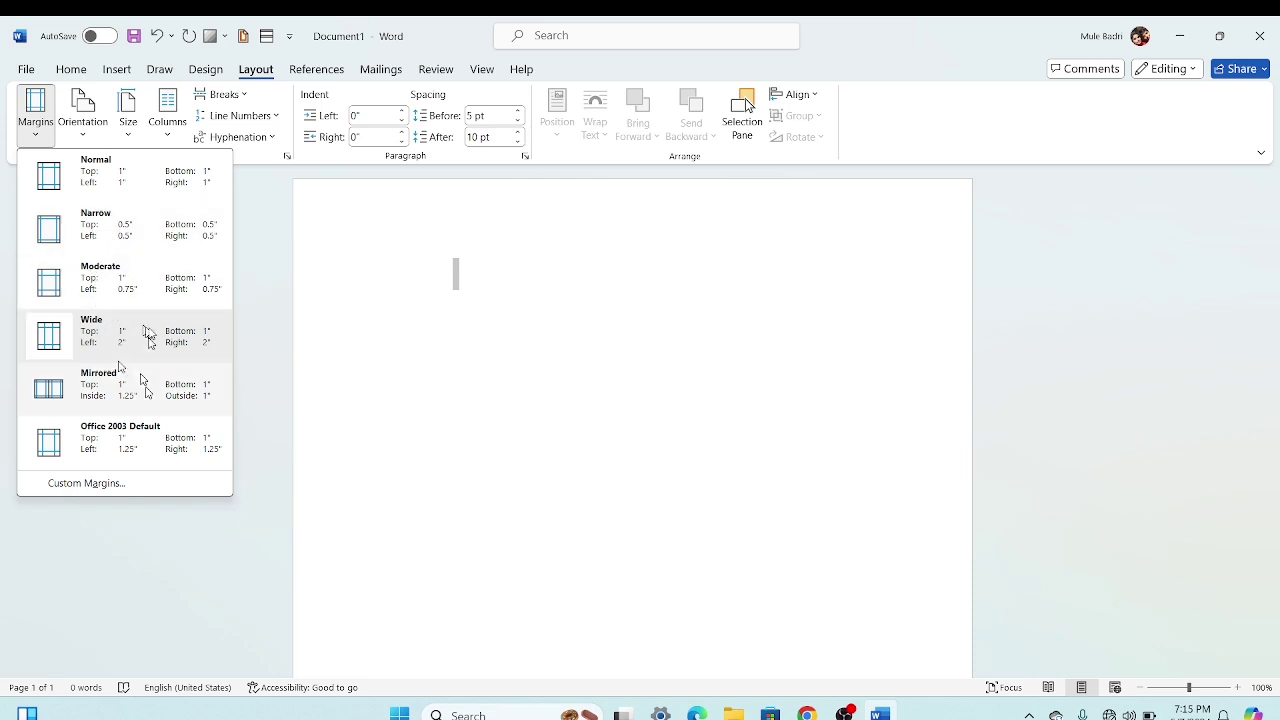
pyautogui.click(114, 484)
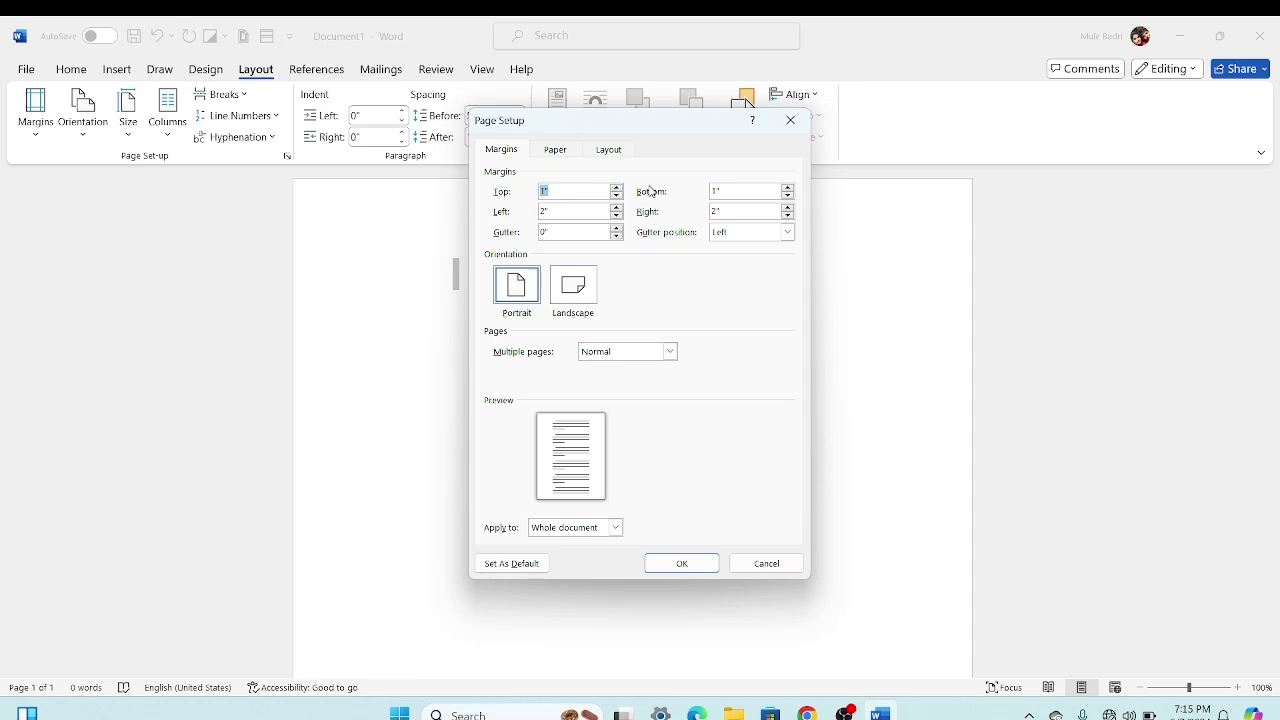
pyautogui.click(617, 187)
pyautogui.click(617, 187)
pyautogui.click(617, 187)
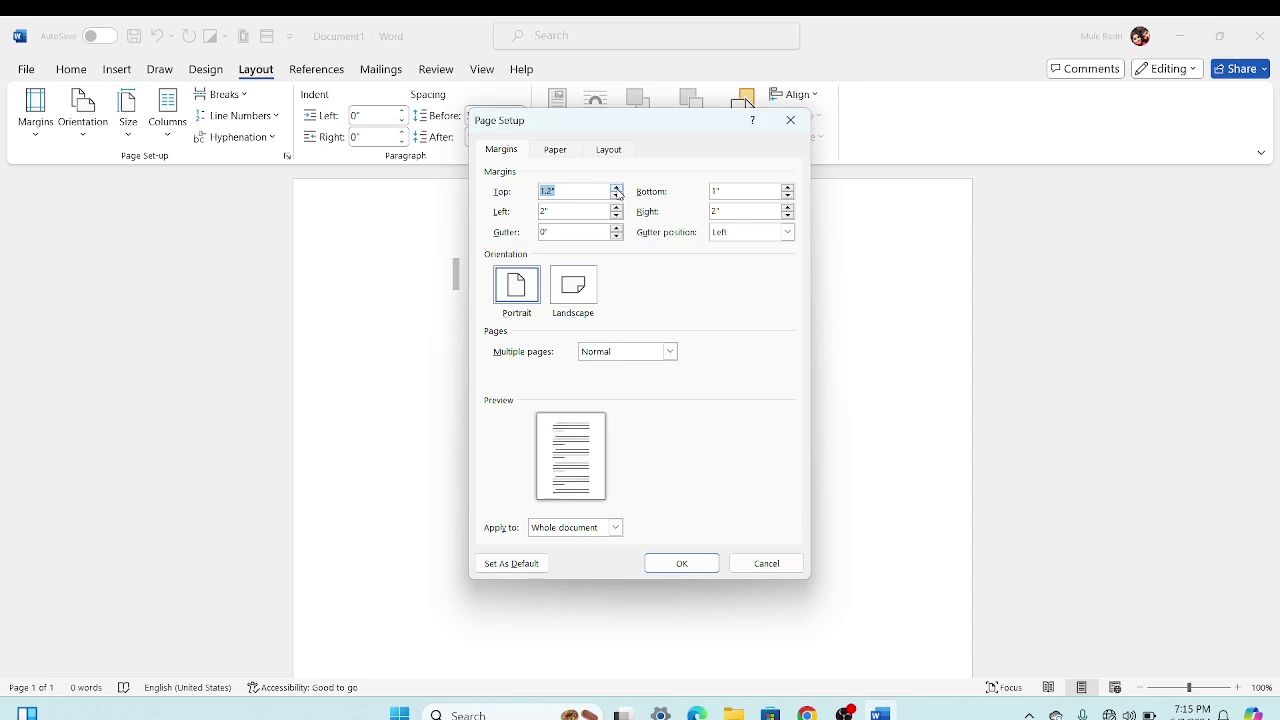
pyautogui.click(617, 187)
pyautogui.click(617, 187)
pyautogui.click(617, 187)
pyautogui.click(617, 188)
pyautogui.click(617, 188)
pyautogui.click(617, 188)
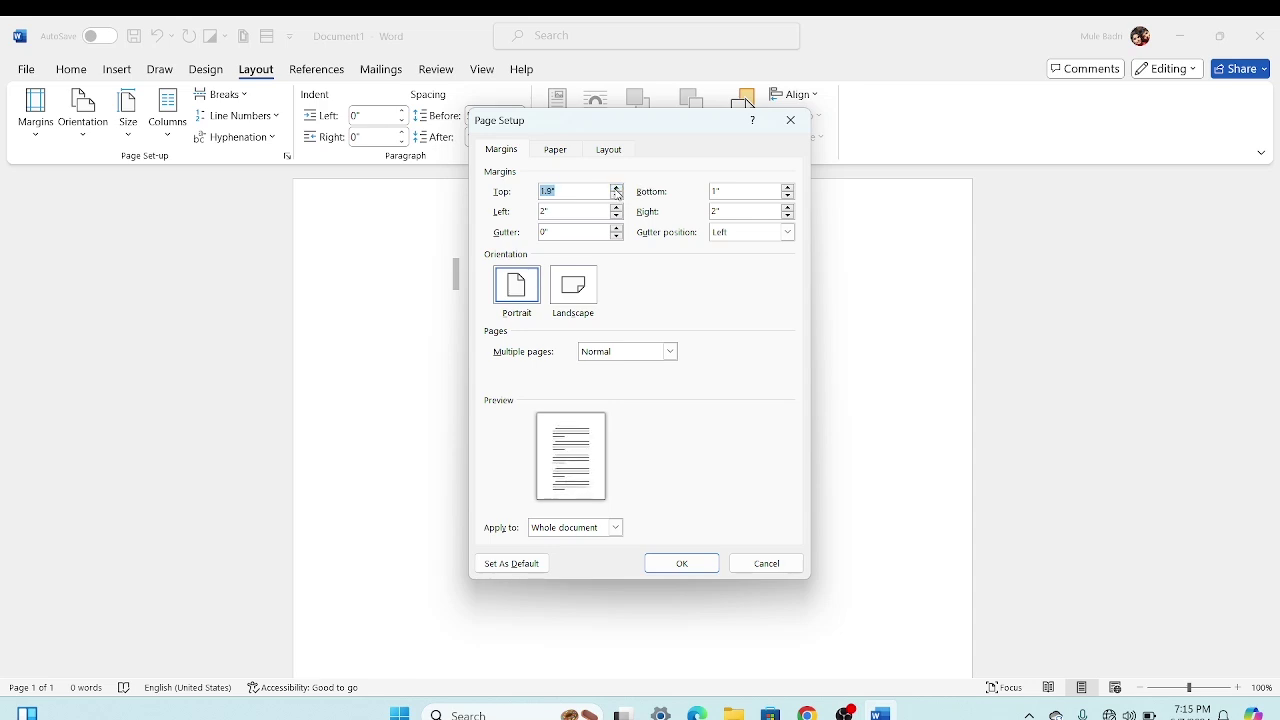
# Step: Set the top, left and right page margins to 1 inch each
pyautogui.click(617, 197)
pyautogui.click(617, 197)
pyautogui.click(617, 197)
pyautogui.click(617, 197)
pyautogui.click(617, 197)
pyautogui.click(617, 197)
pyautogui.click(617, 197)
pyautogui.click(617, 197)
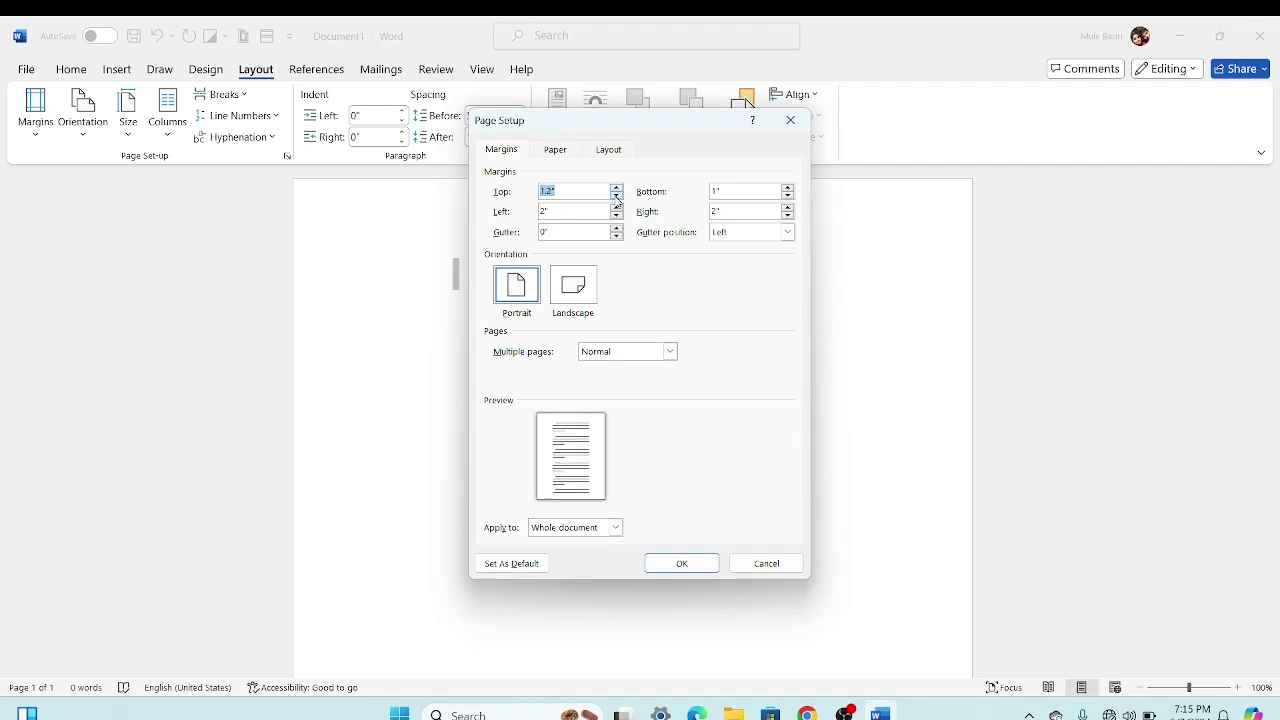
pyautogui.click(617, 197)
pyautogui.click(617, 197)
pyautogui.click(617, 197)
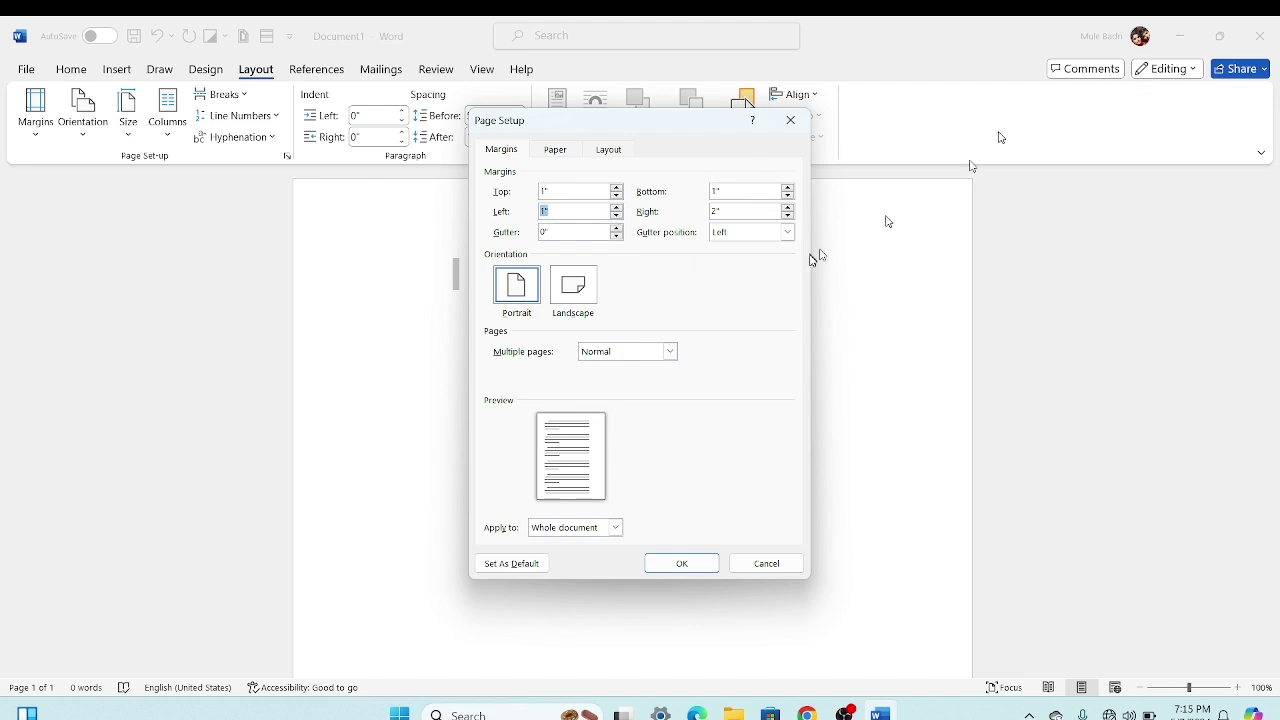
pyautogui.click(788, 216)
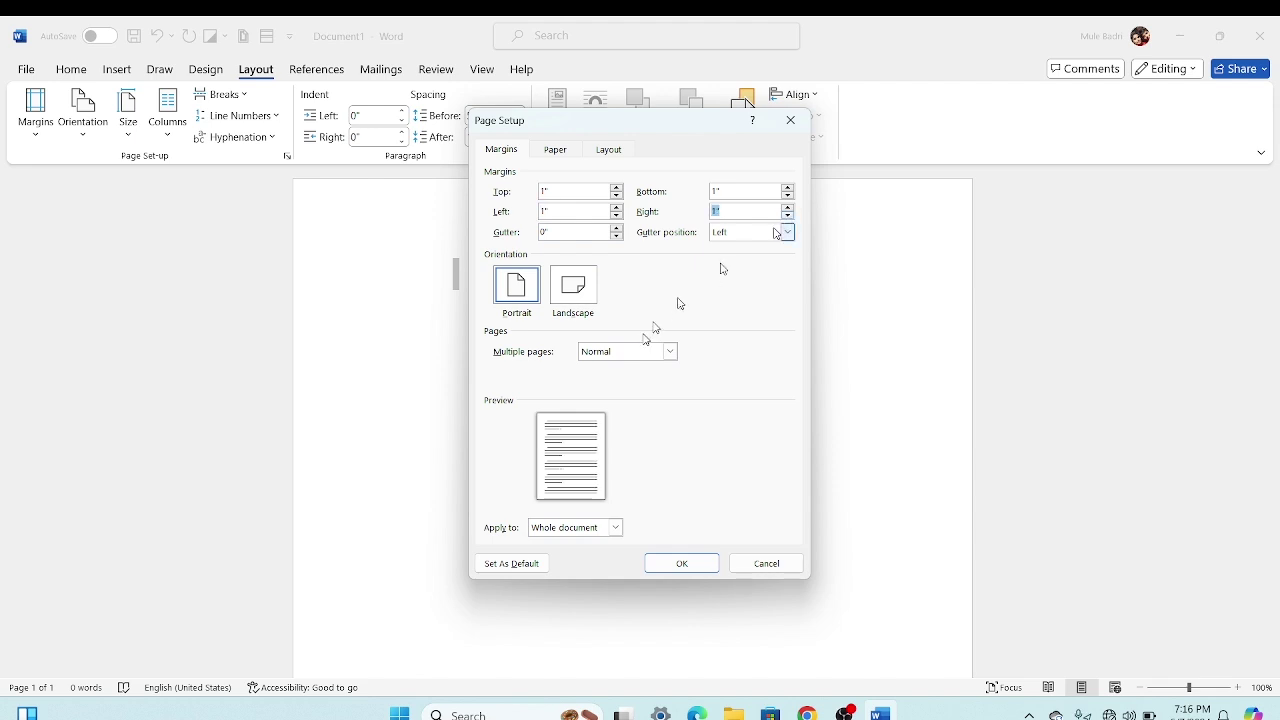
# Step: Compare Landscape with Portrait in the page preview, keep Portrait, and apply the page setup to the whole document
pyautogui.click(670, 351)
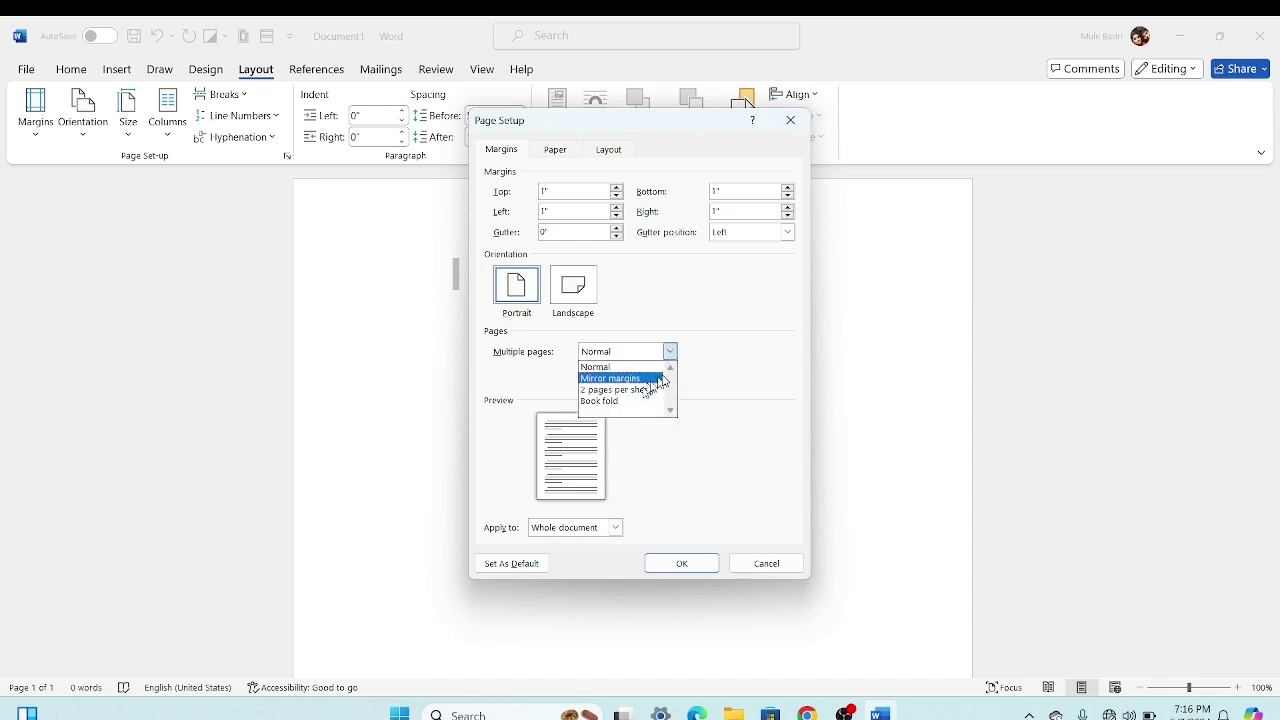
pyautogui.click(775, 380)
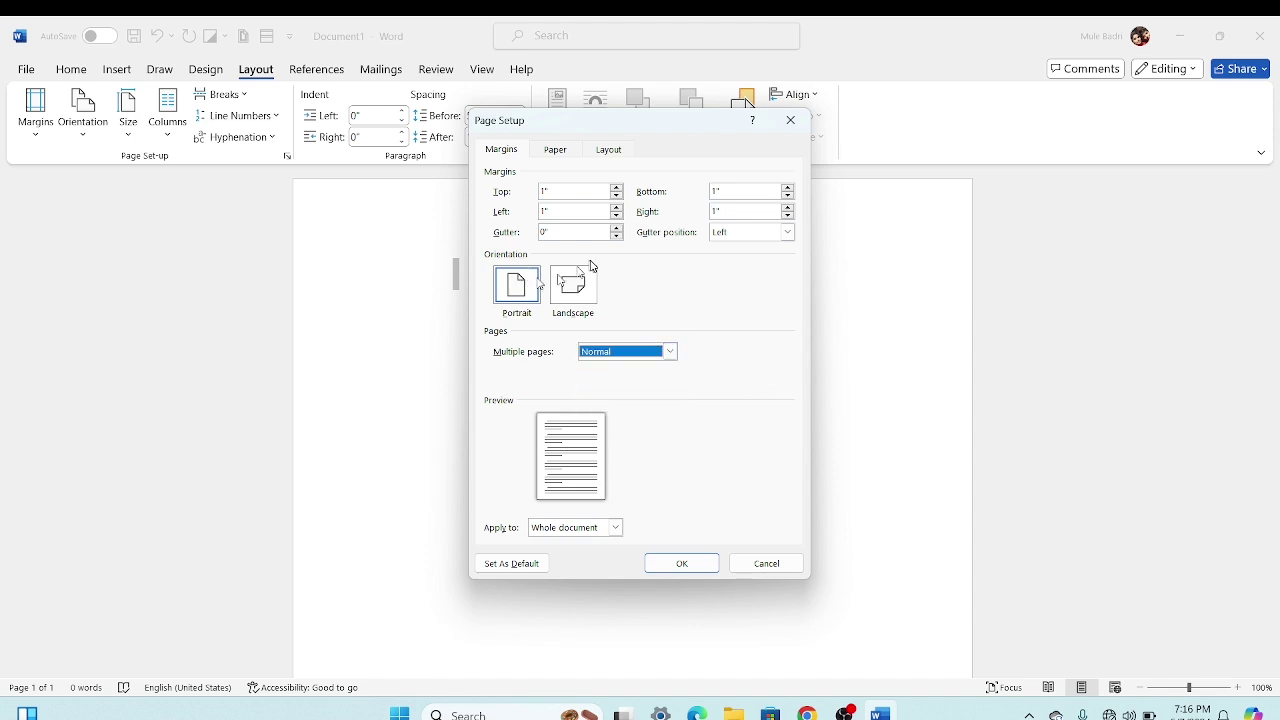
pyautogui.click(560, 288)
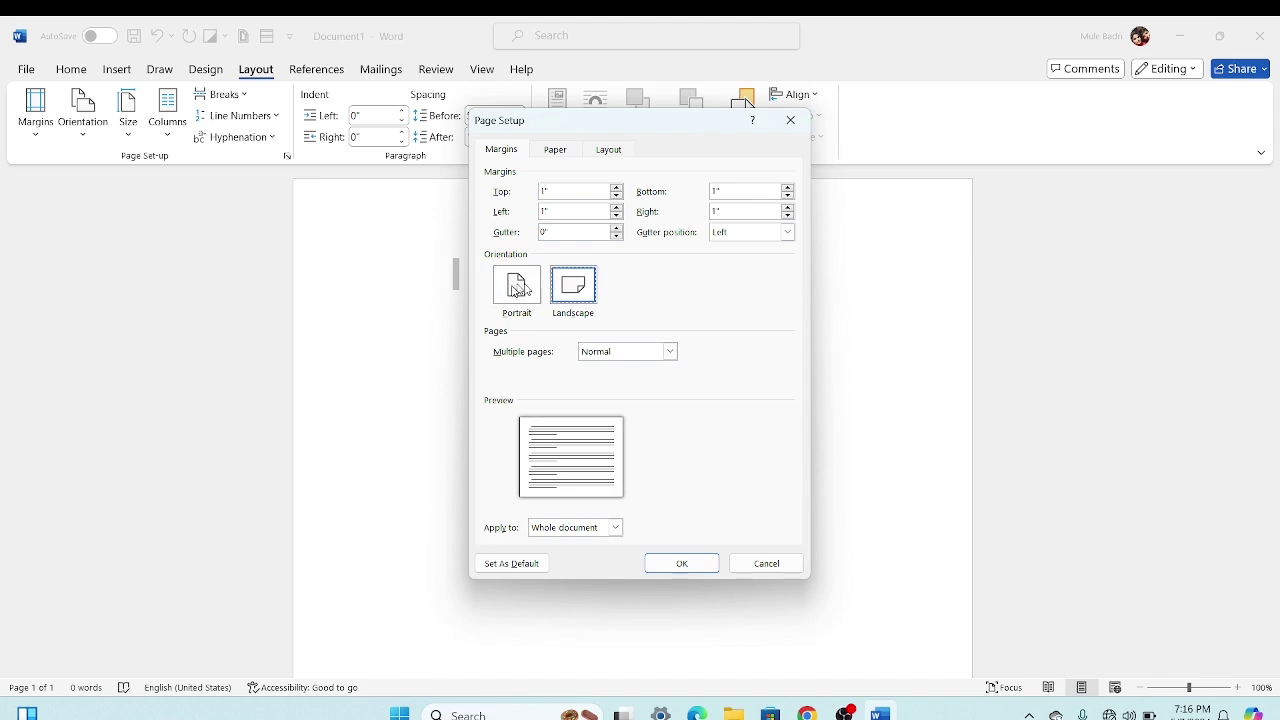
pyautogui.click(516, 290)
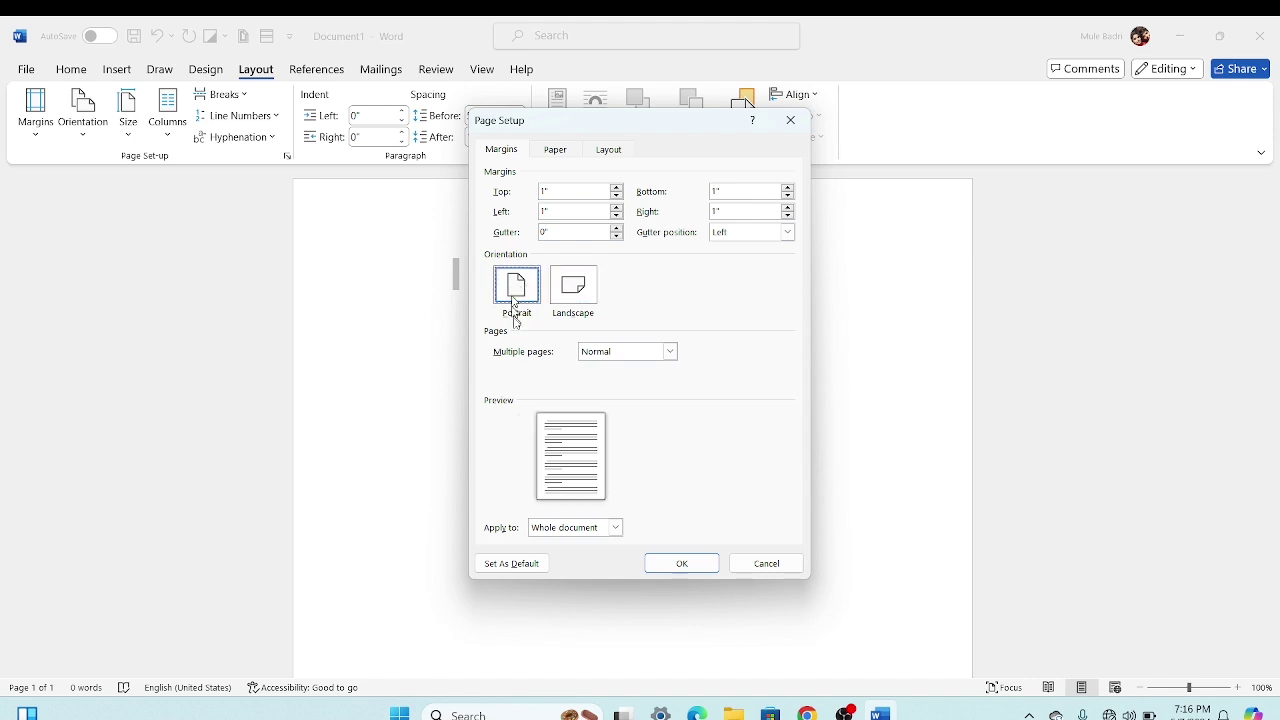
pyautogui.click(573, 288)
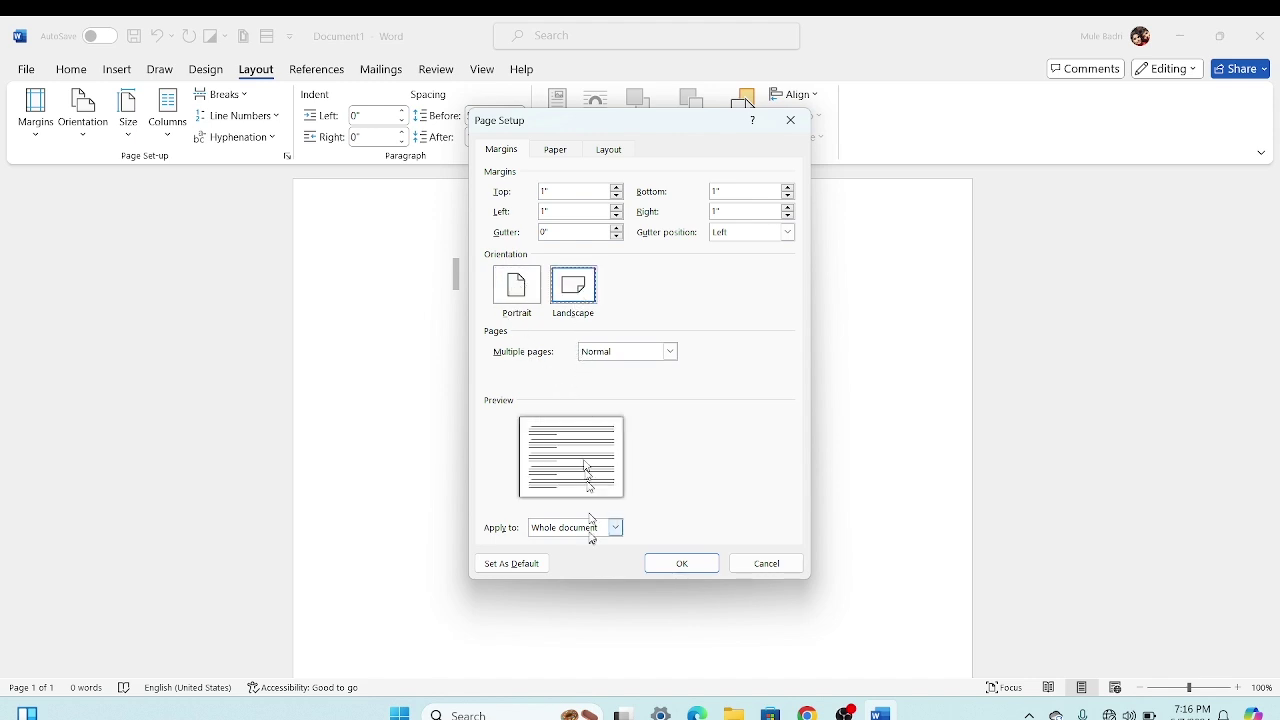
pyautogui.click(524, 285)
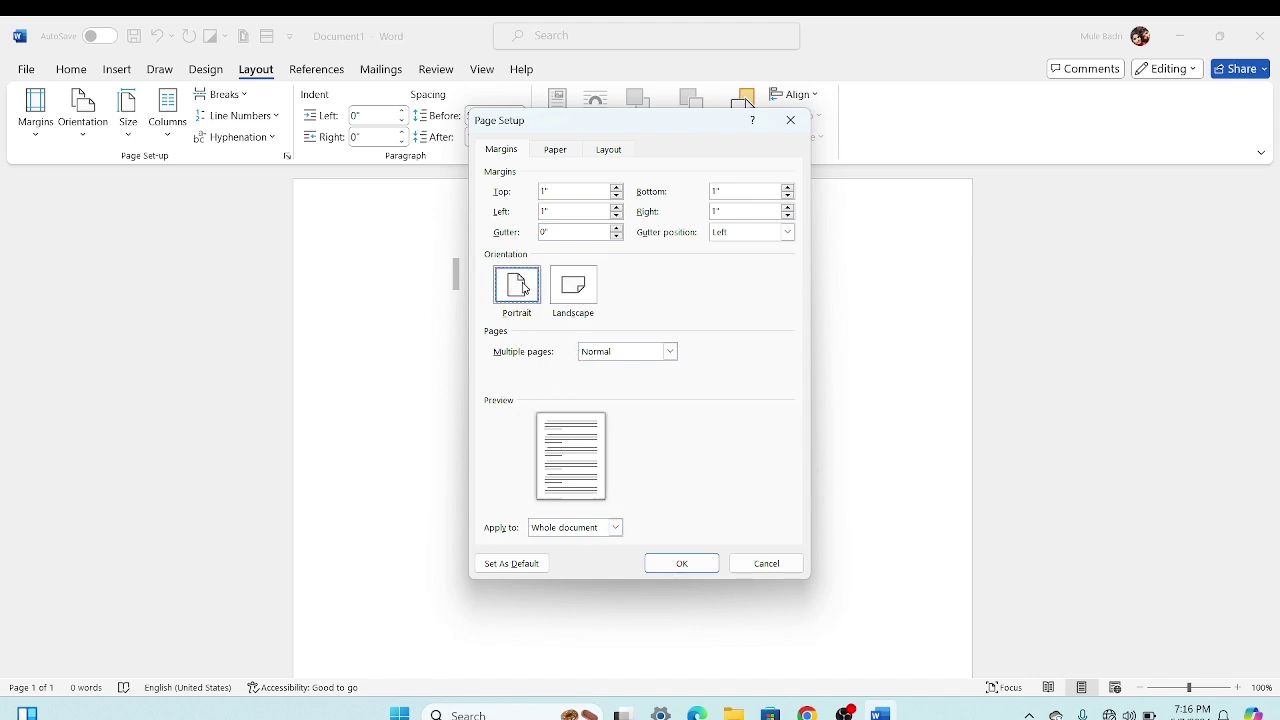
pyautogui.click(681, 563)
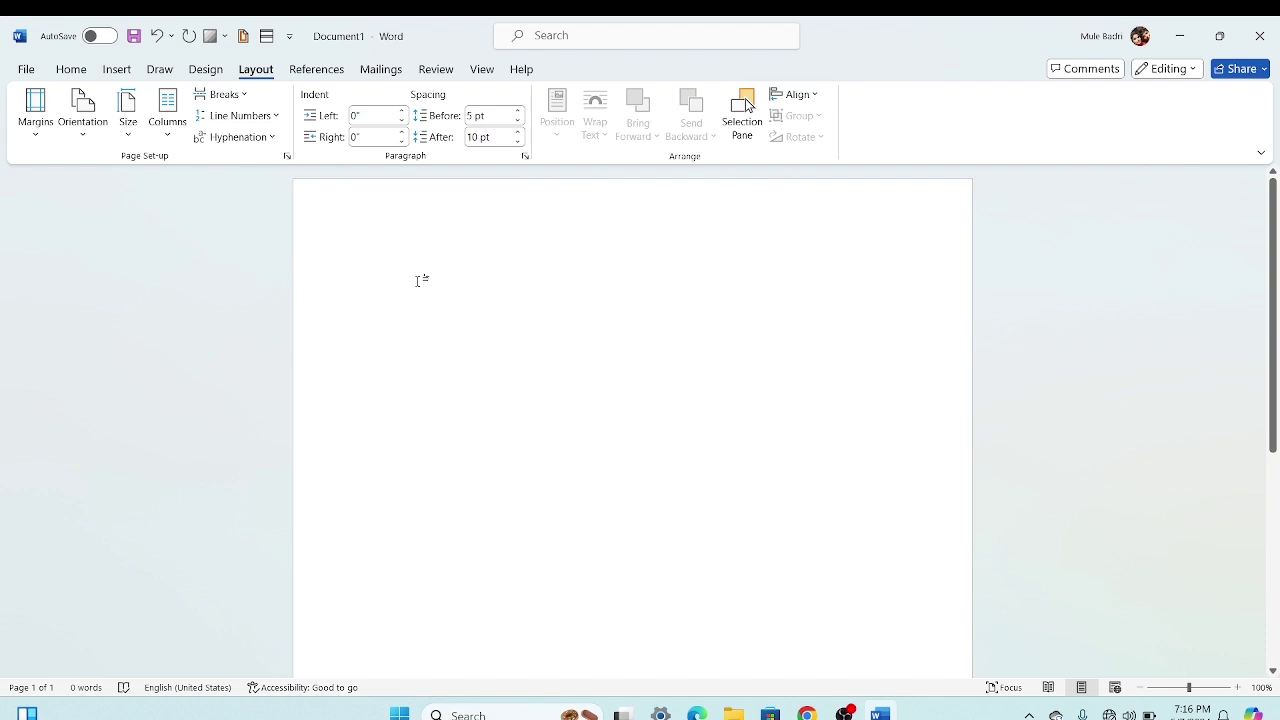
# Step: Enter the sample text "djfhdfjfhdikf" on the page and delete it again
pyautogui.write('djfhdfjfhdkf')
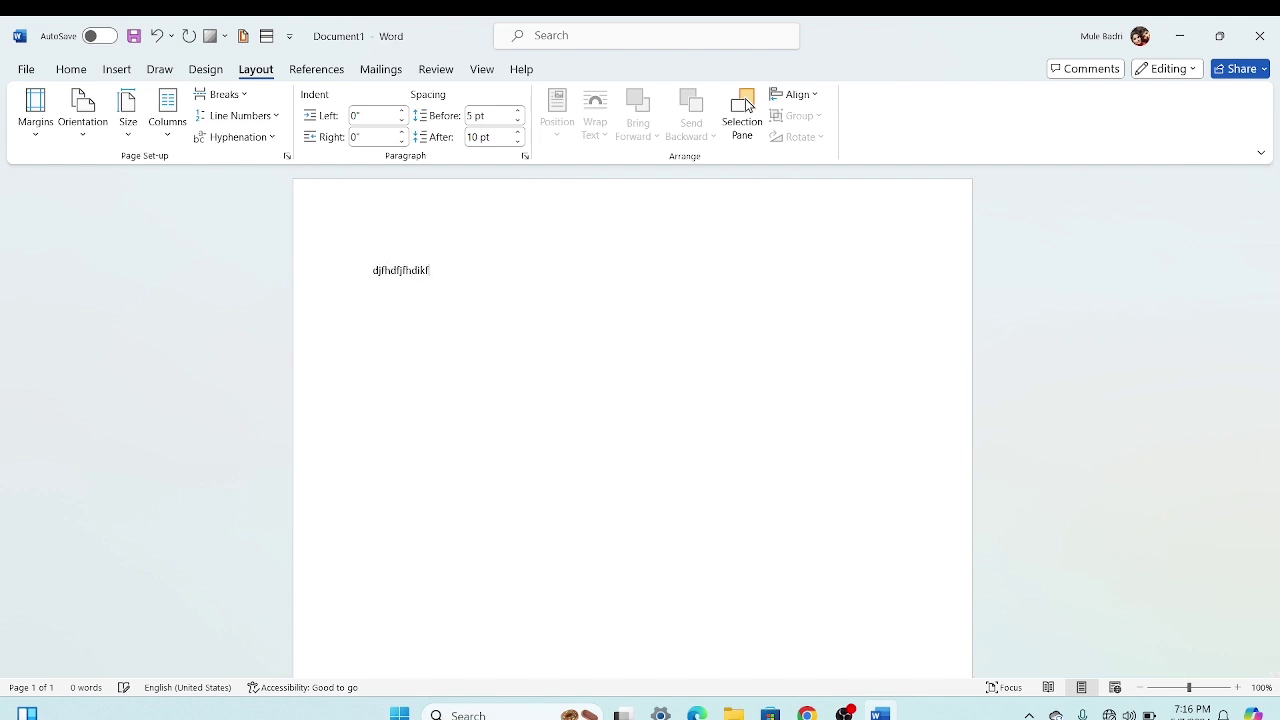
pyautogui.press('BackSpace')
pyautogui.press('BackSpace')
pyautogui.press('BackSpace')
pyautogui.press('BackSpace')
# Step: Switch the document to Landscape orientation and return it to Portrait
pyautogui.click(100, 140)
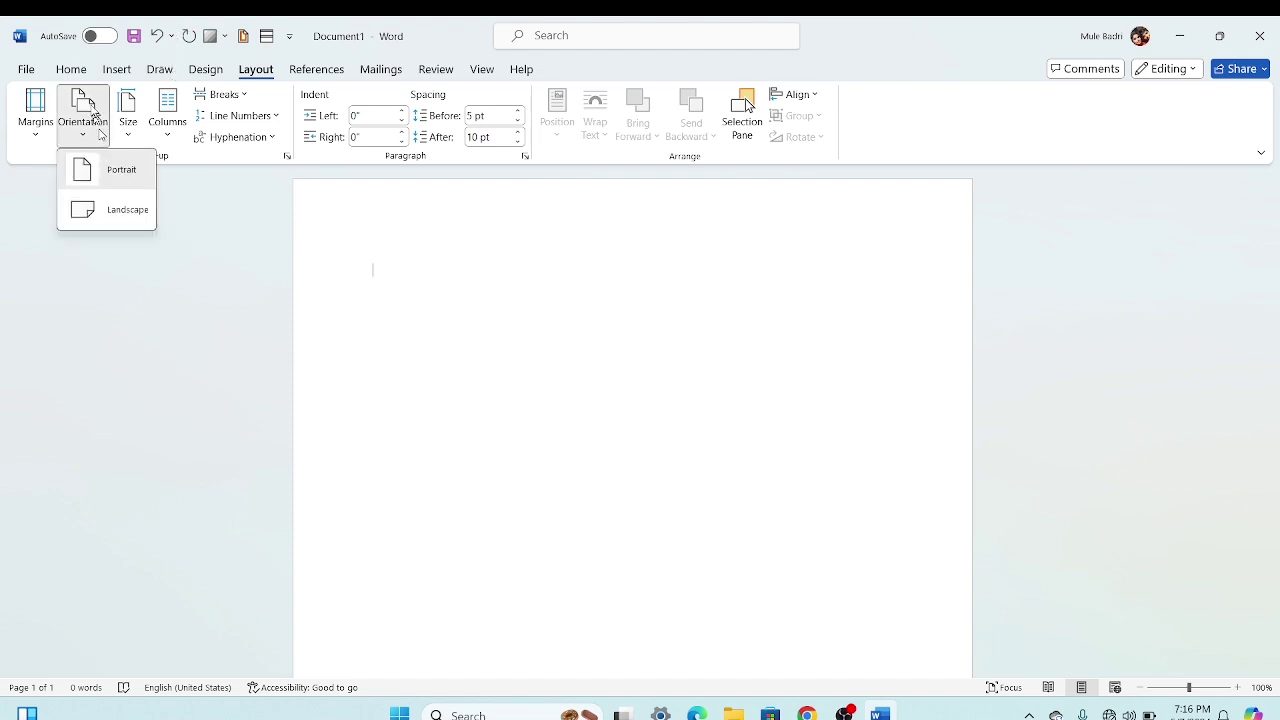
pyautogui.click(108, 212)
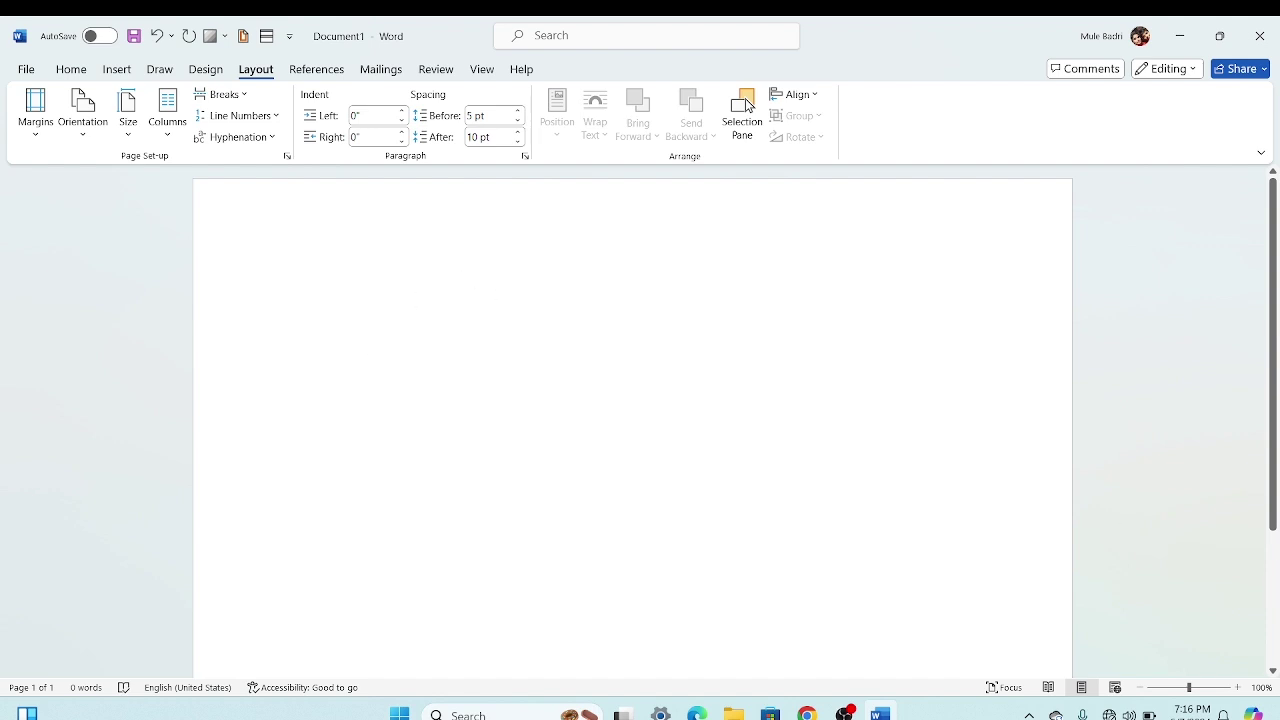
pyautogui.scroll(-3, 1278, 430)
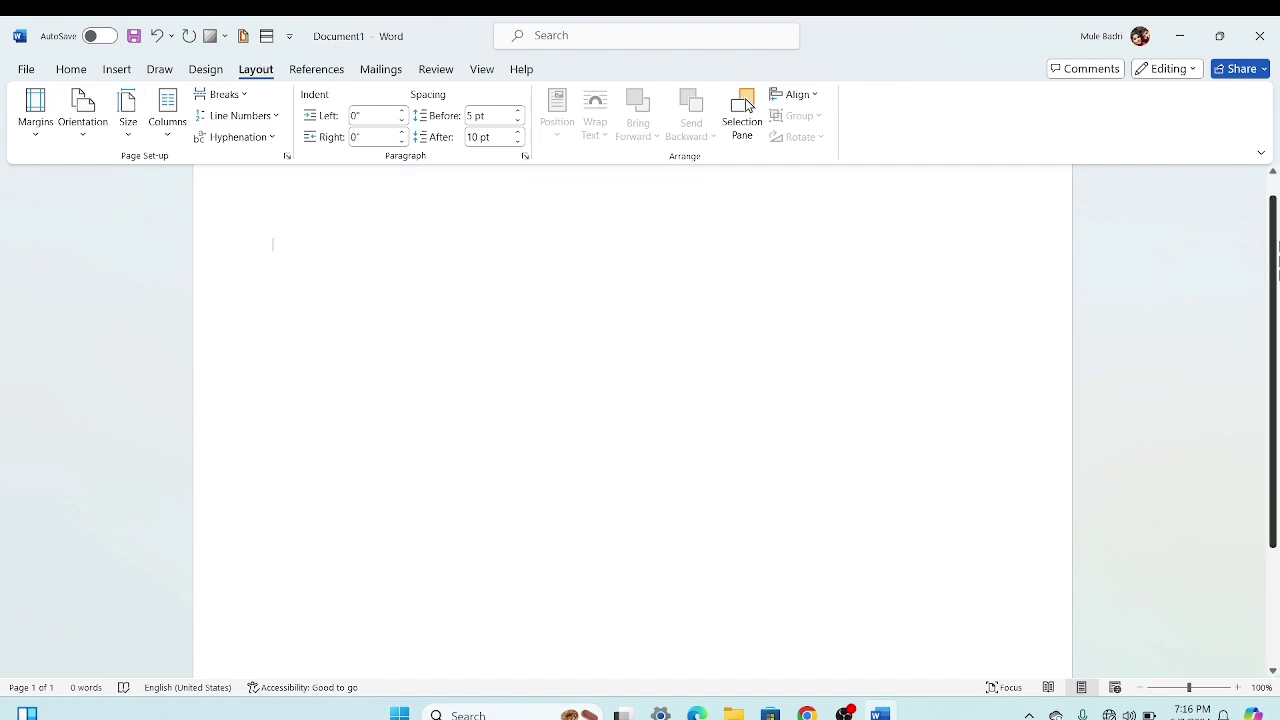
pyautogui.scroll(3, 1278, 430)
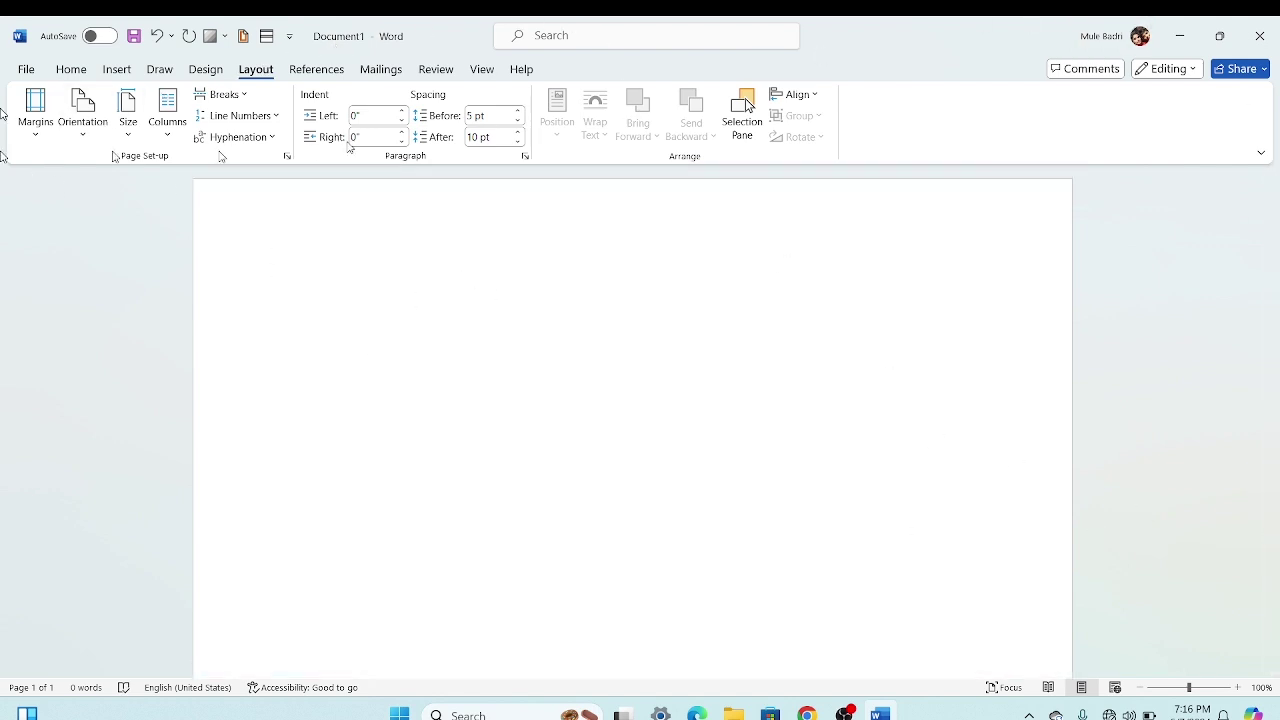
pyautogui.click(83, 105)
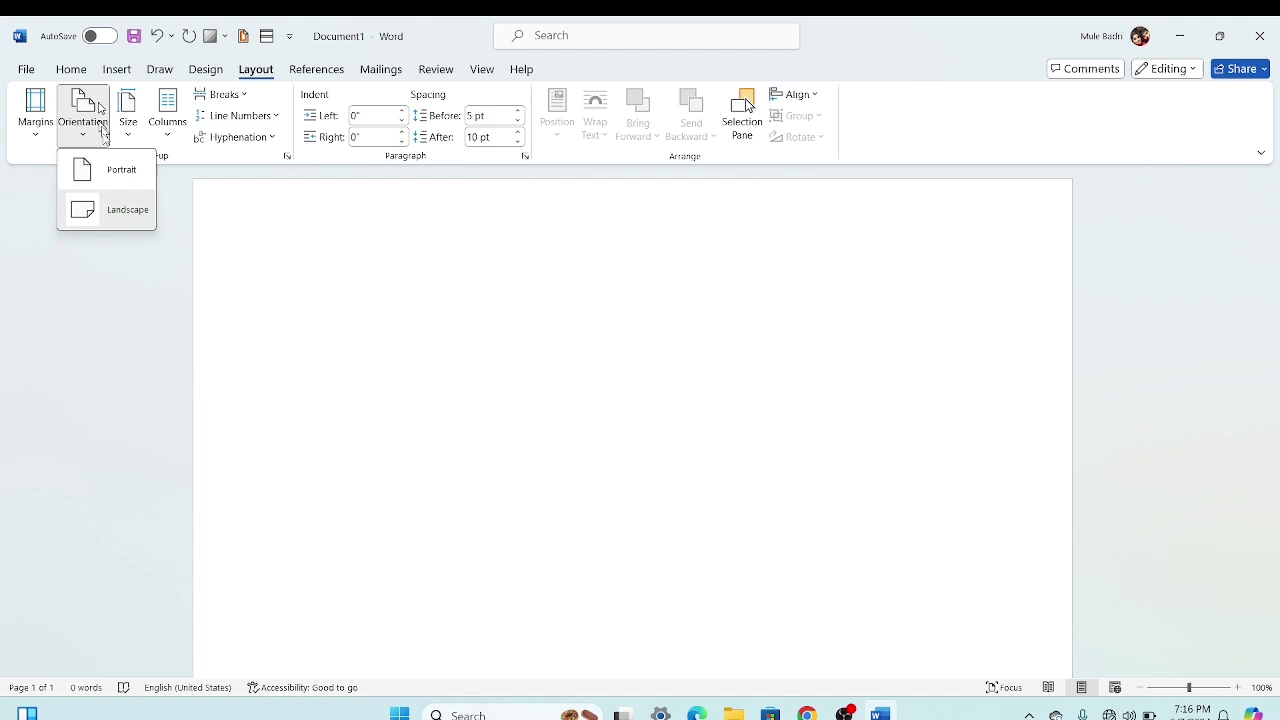
pyautogui.click(80, 172)
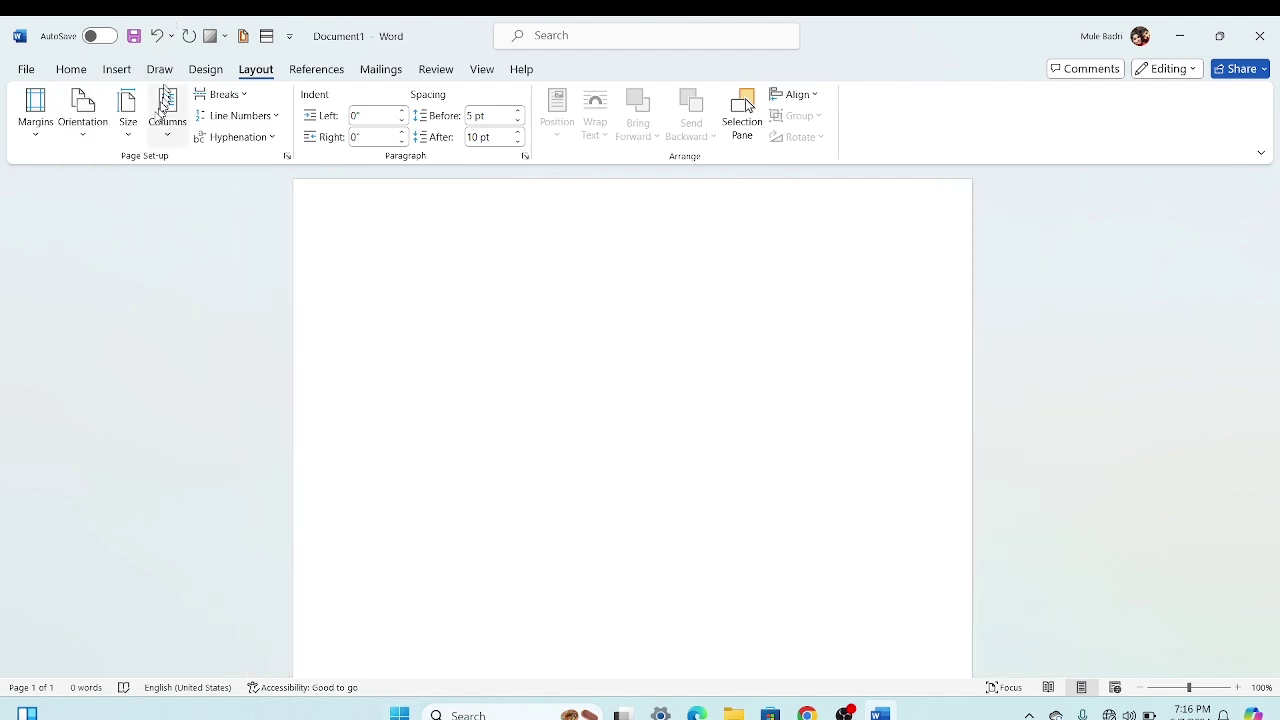
# Step: Examine the preset paper sizes offered for the document
pyautogui.click(128, 112)
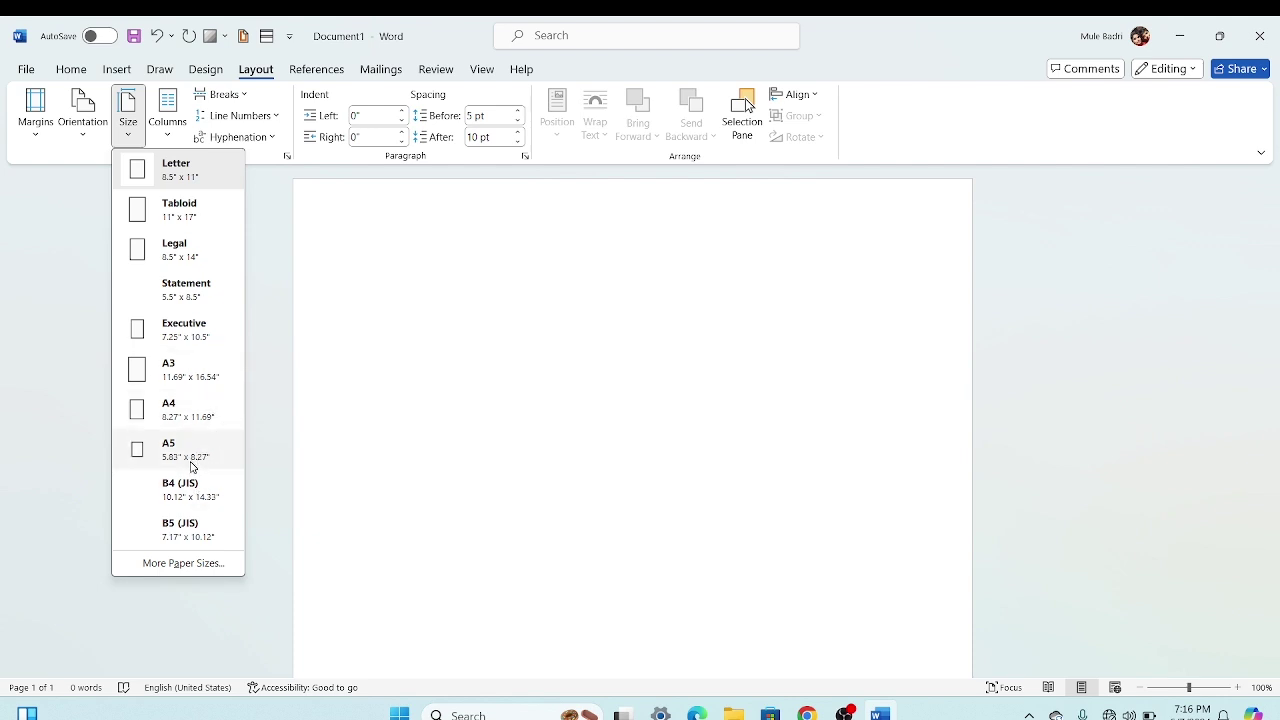
pyautogui.click(386, 380)
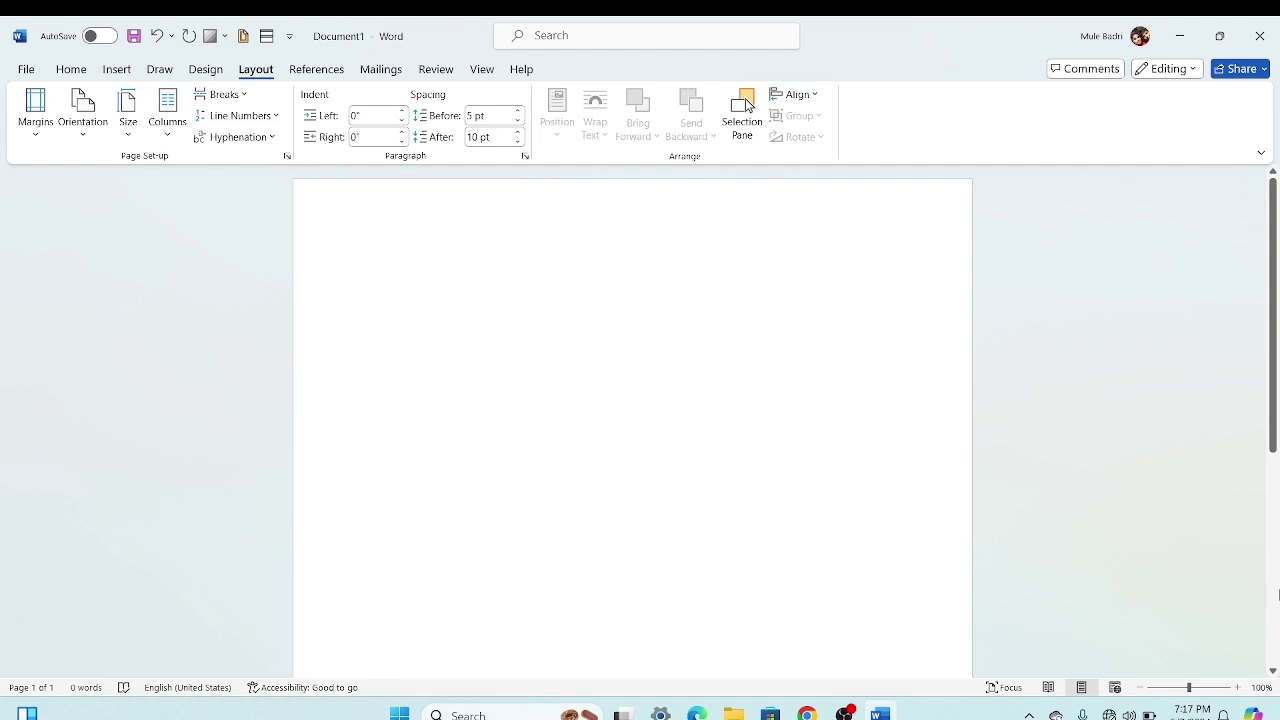
# Step: Fill the blank document with generated sample paragraphs using =Rand(1000) and return to its beginning
pyautogui.write('=Rand(1000')
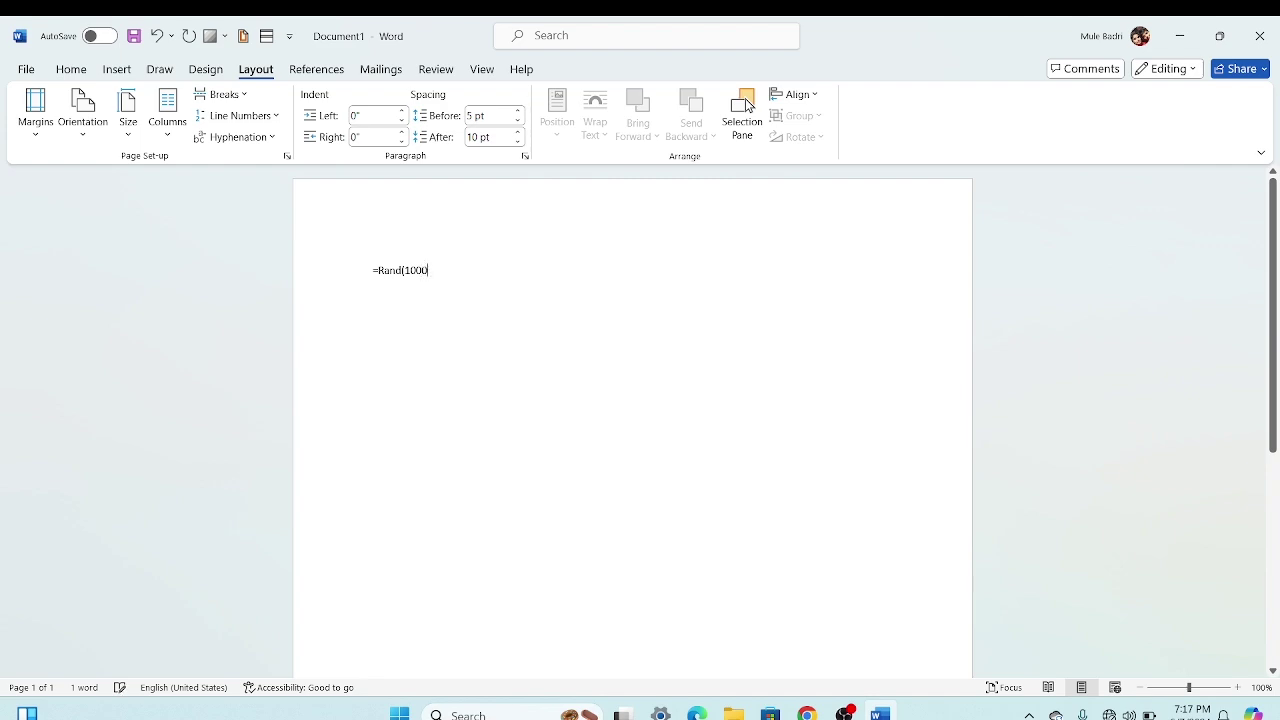
pyautogui.press('Return')
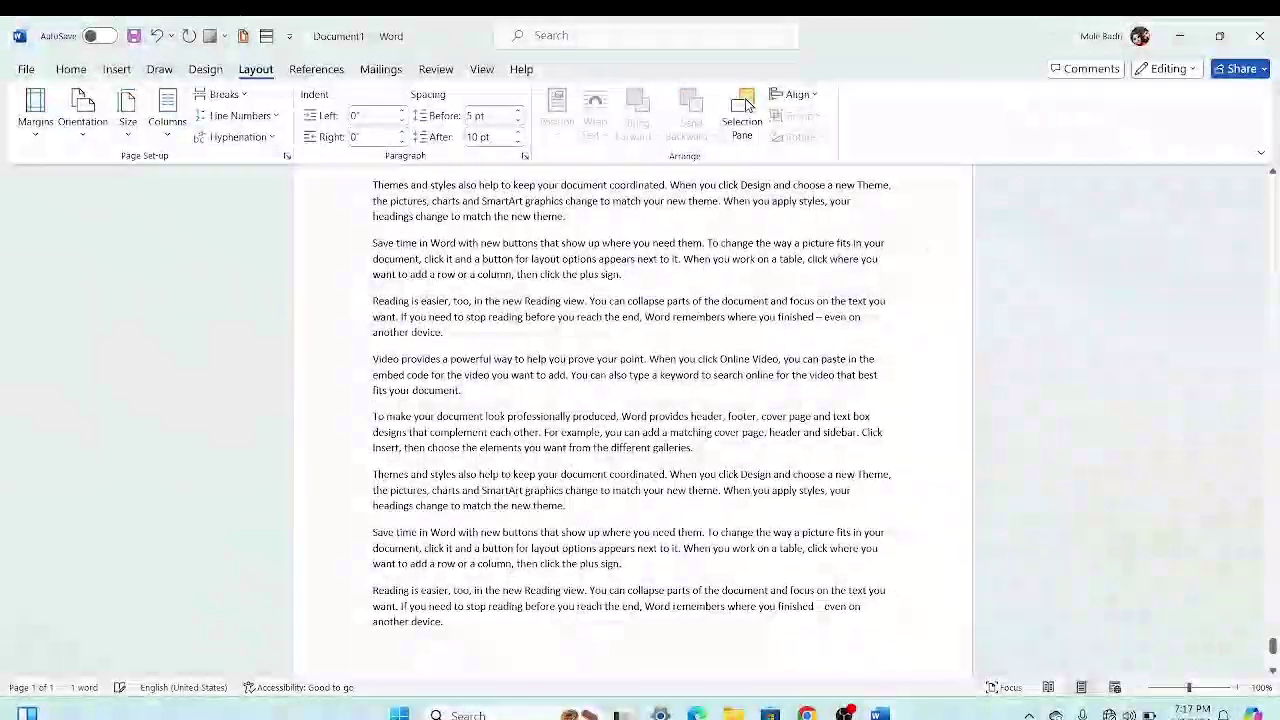
pyautogui.moveTo(1272, 647); pyautogui.dragTo(1272, 473)
pyautogui.scroll(15, 862, 470)
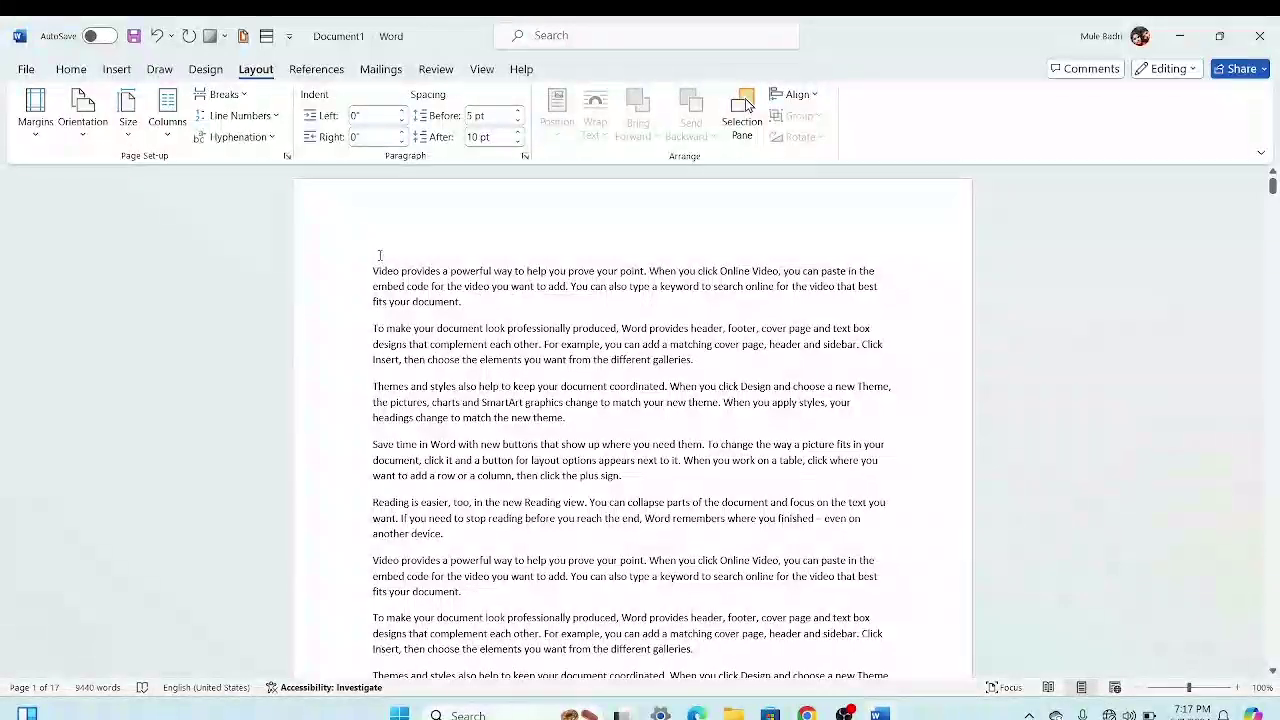
# Step: Select all the text on the first page and arrange it in two columns
pyautogui.moveTo(373, 268); pyautogui.dragTo(581, 427)
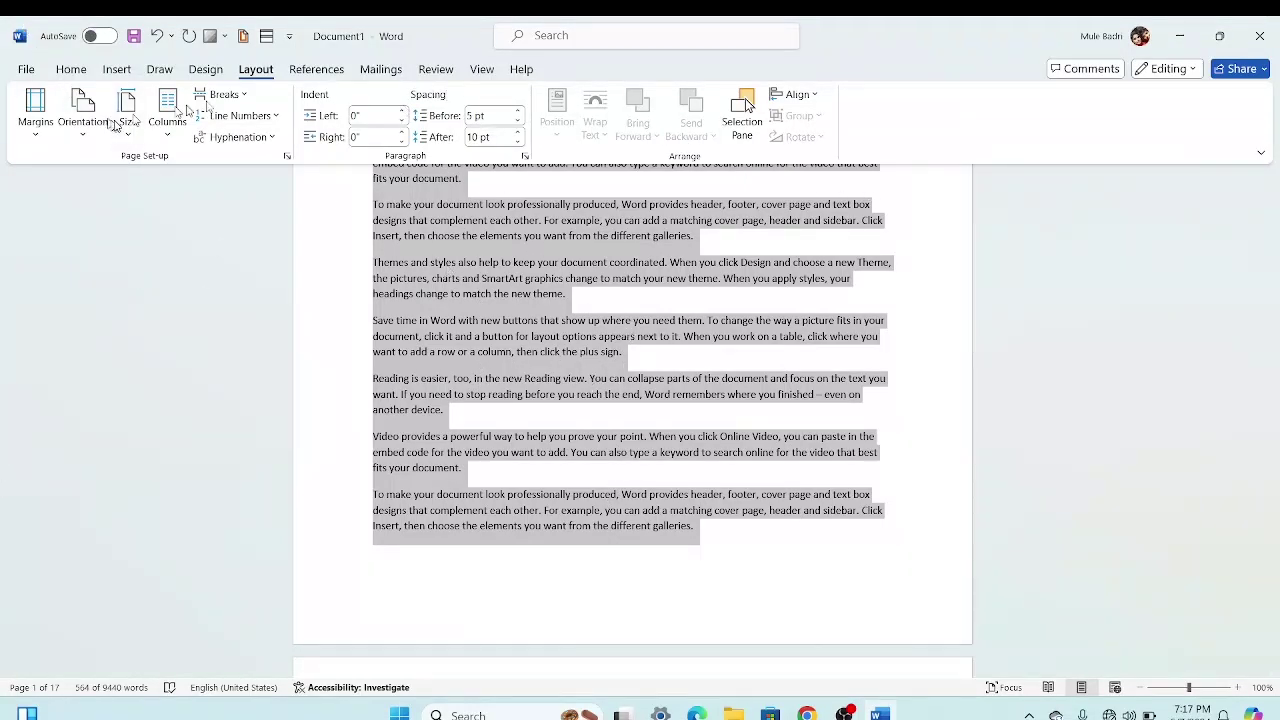
pyautogui.click(172, 132)
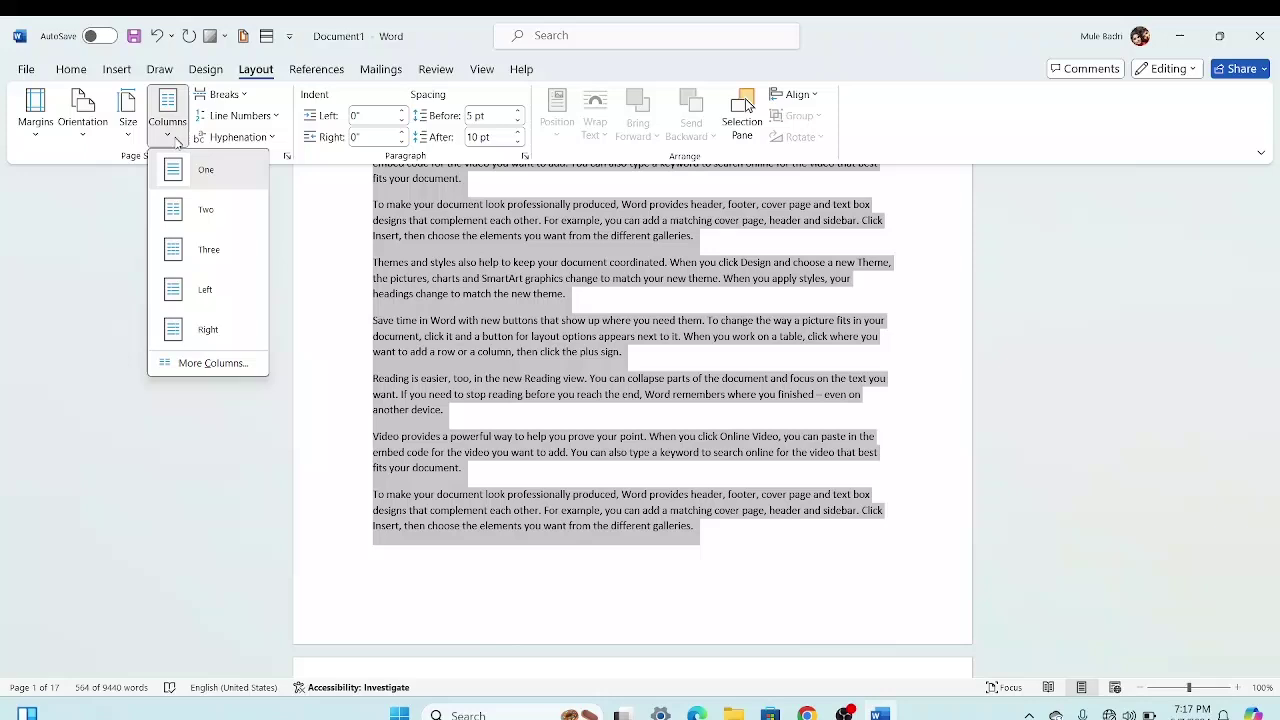
pyautogui.click(185, 198)
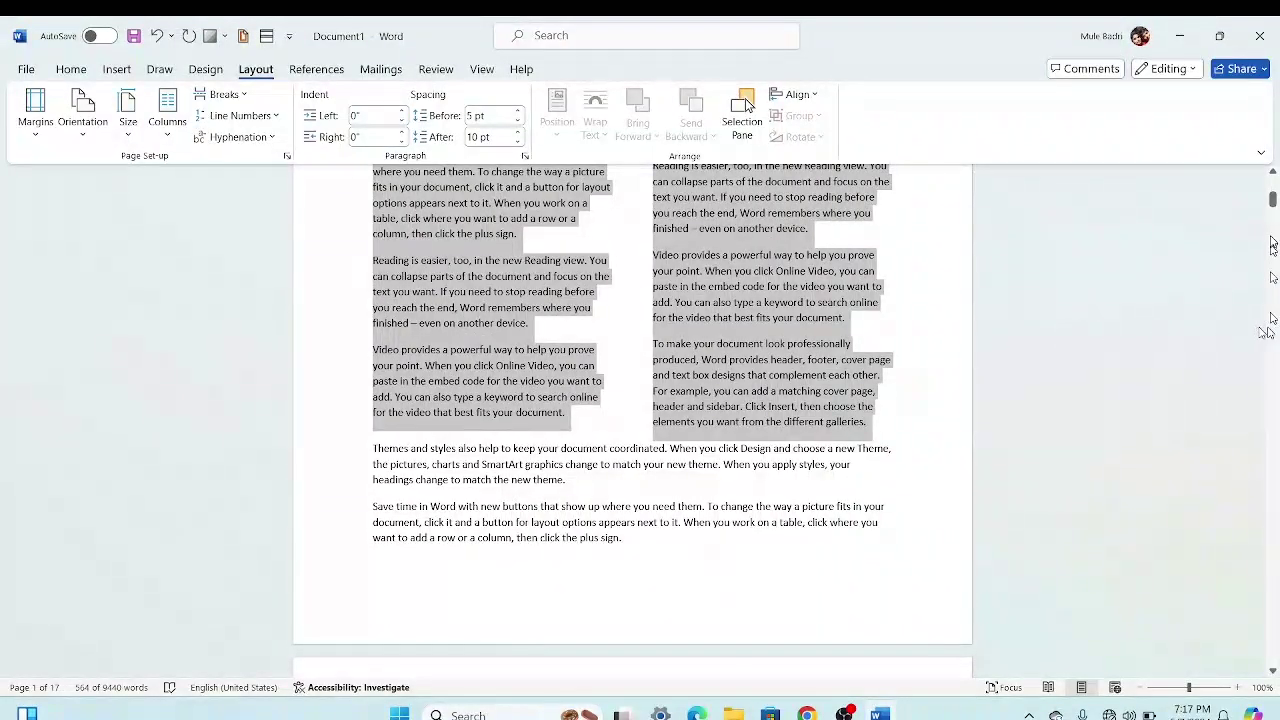
pyautogui.moveTo(1272, 199); pyautogui.dragTo(1272, 183)
pyautogui.scroll(-5, 730, 473)
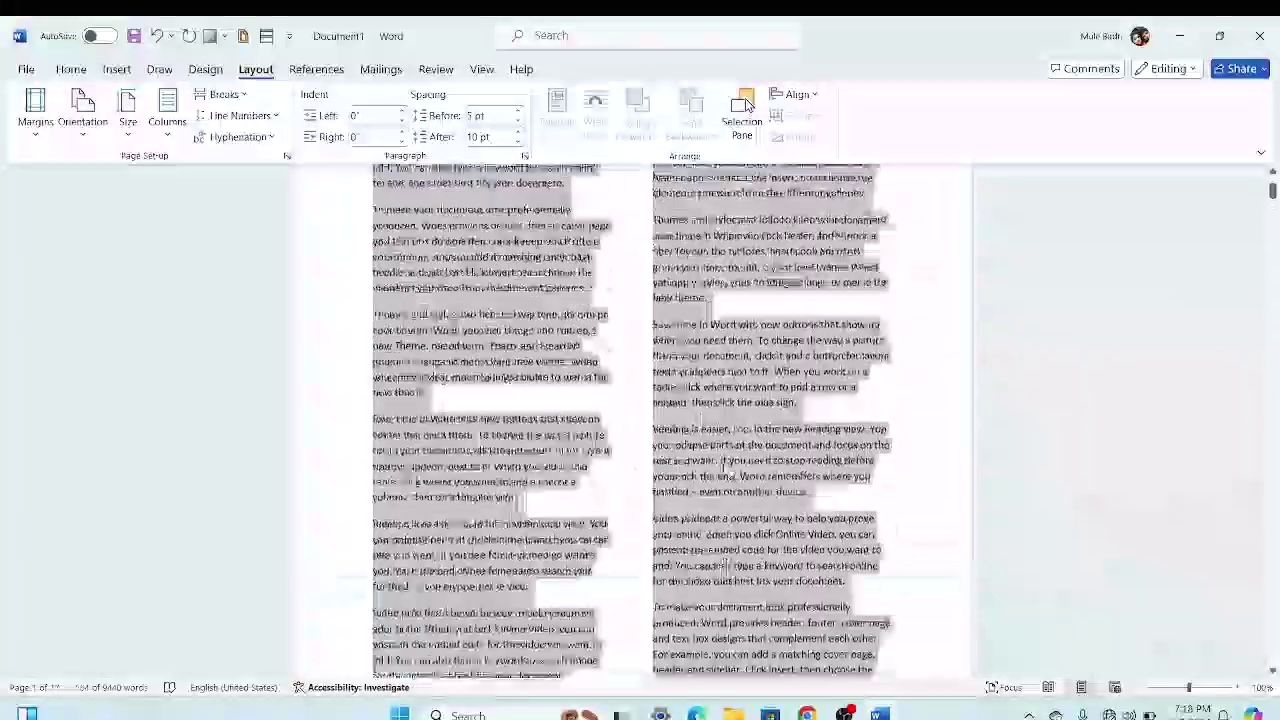
pyautogui.scroll(5, 730, 473)
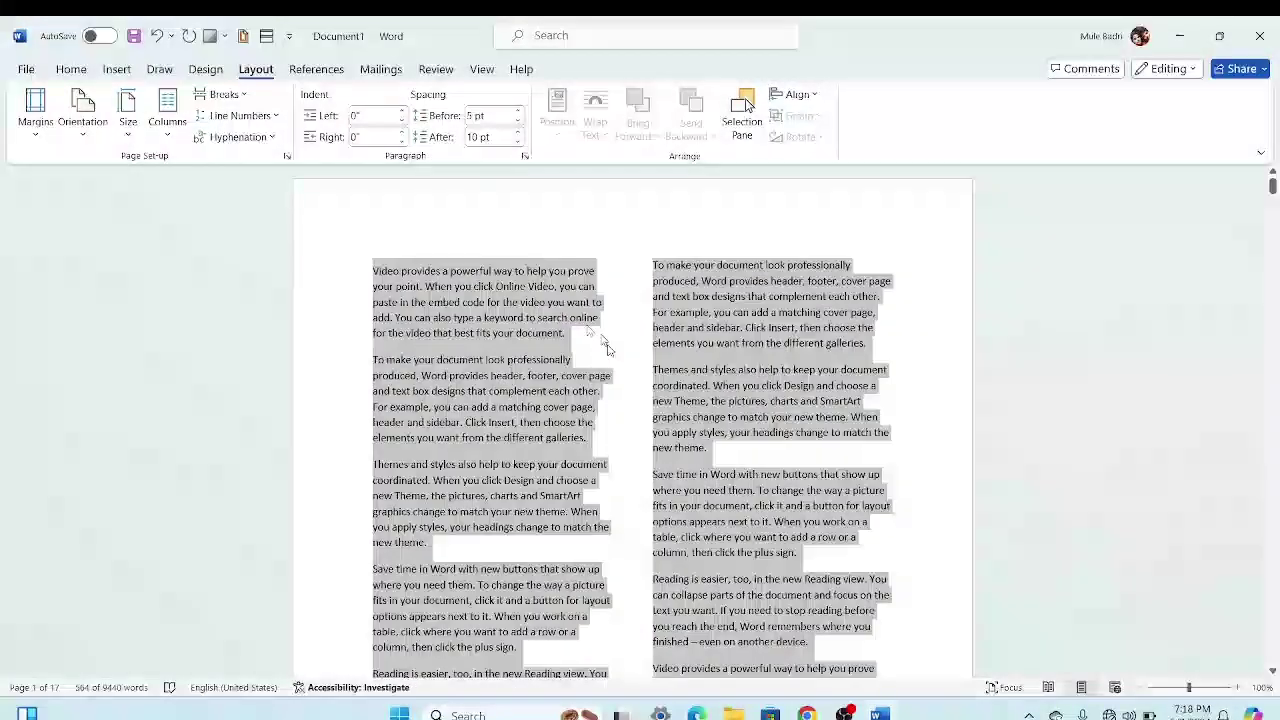
# Step: Set the spacing between the two columns of the selected text to 0.2 inch, keeping equal column widths
pyautogui.click(168, 125)
pyautogui.click(186, 363)
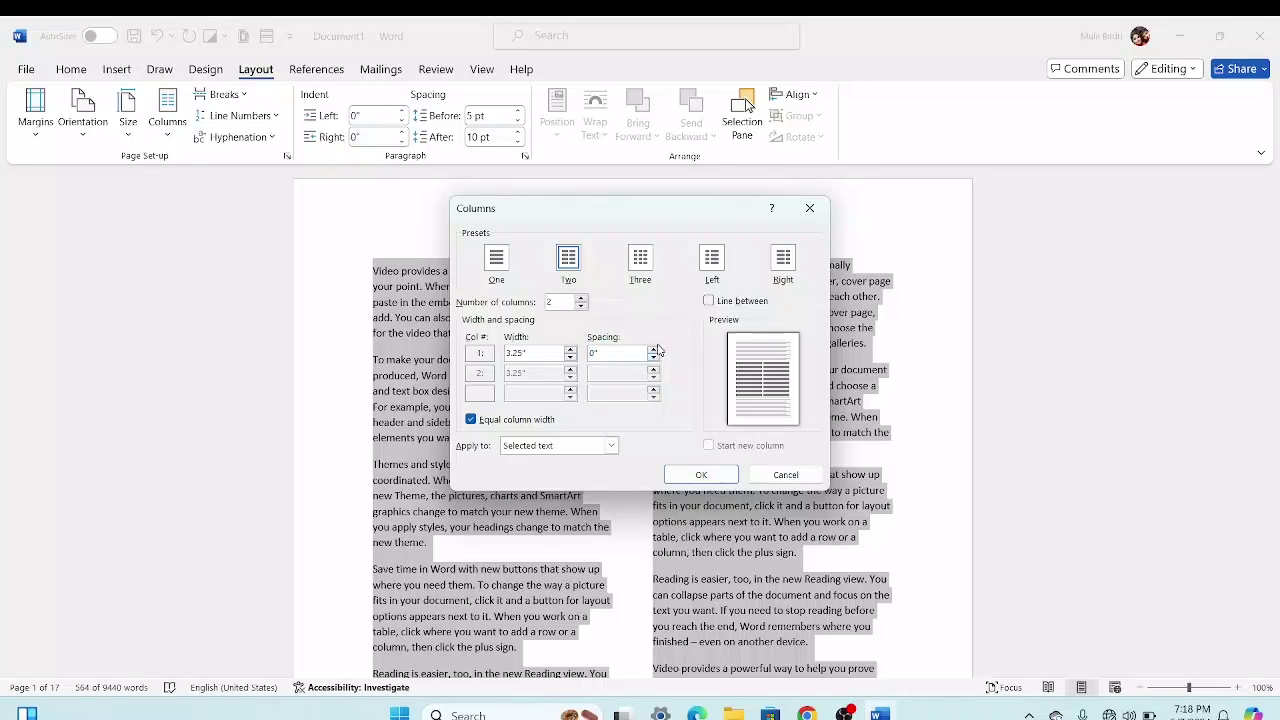
pyautogui.click(655, 356)
pyautogui.click(652, 349)
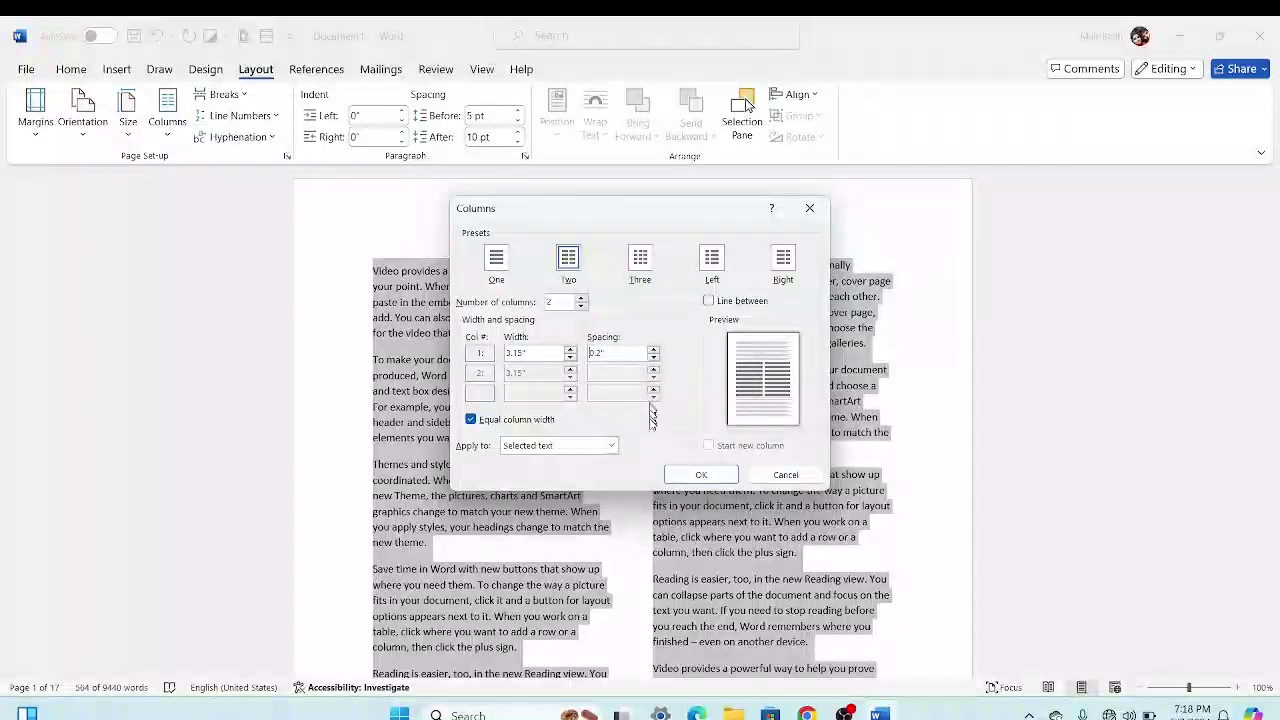
pyautogui.click(700, 475)
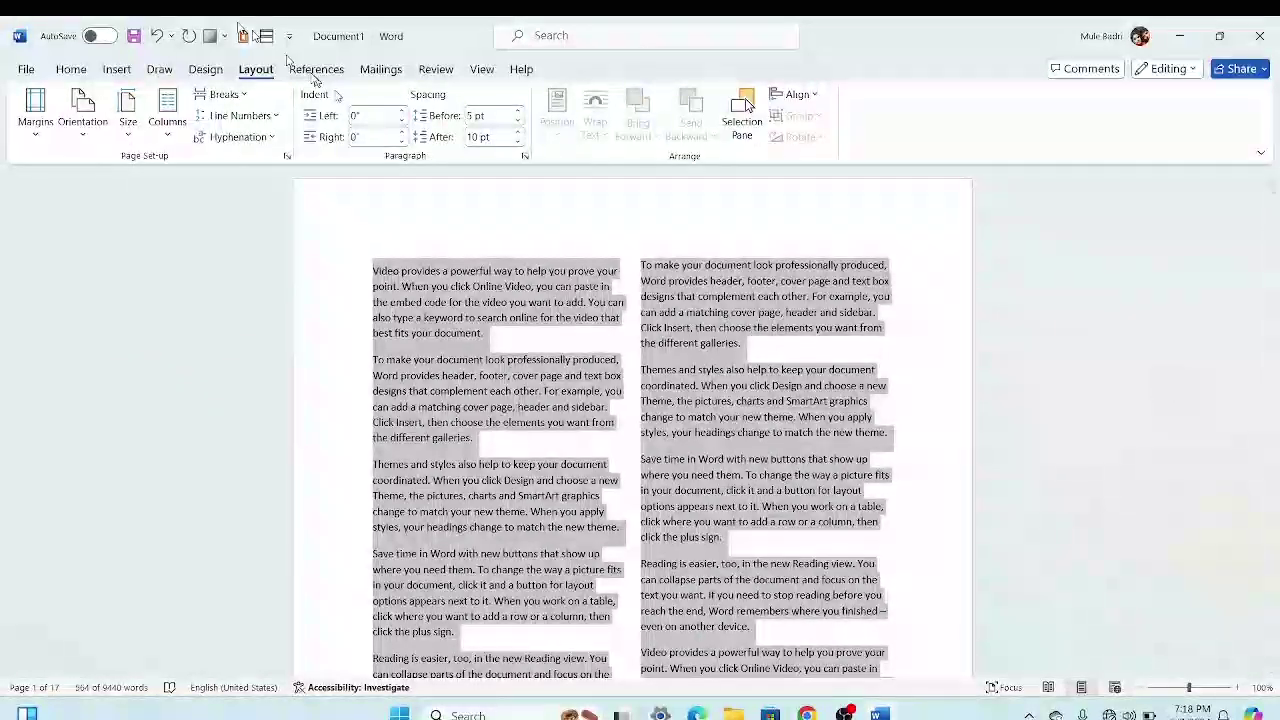
pyautogui.scroll(-5, 260, 117)
pyautogui.scroll(4, 260, 117)
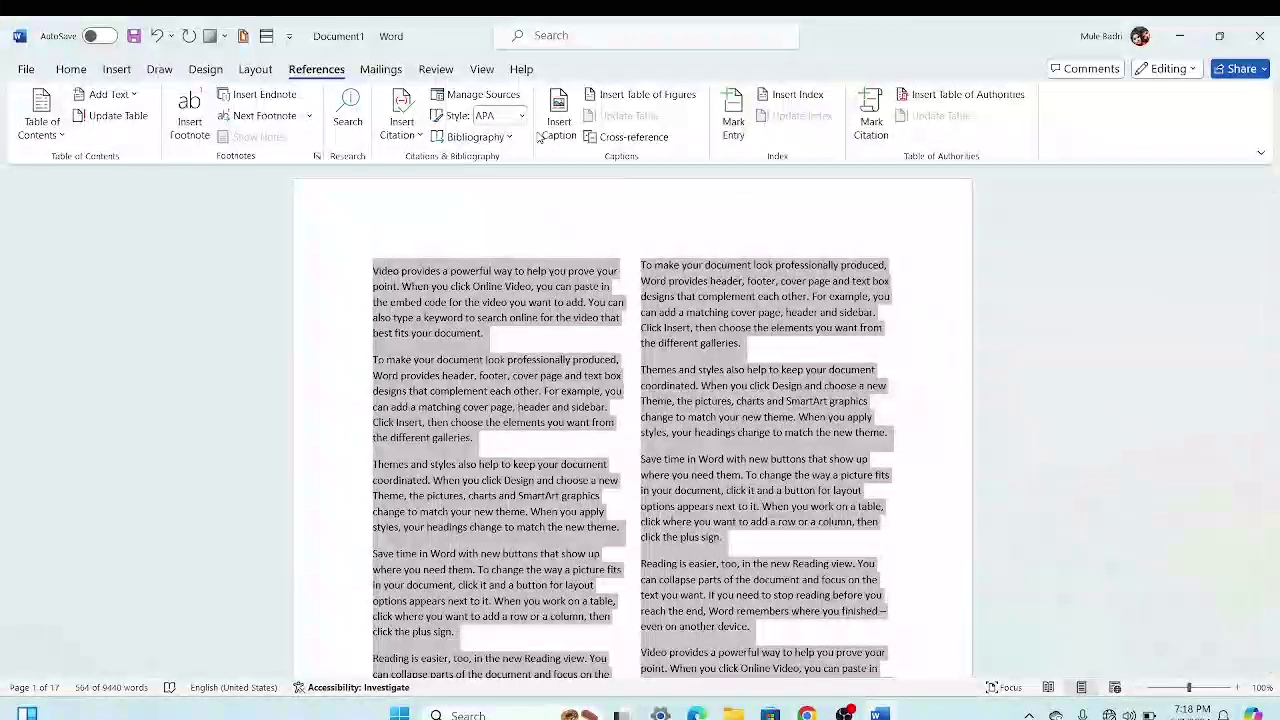
pyautogui.scroll(1, 537, 136)
# Step: Insert a page break before the last paragraph of page 2 and remove it again
pyautogui.scroll(-15, 568, 238)
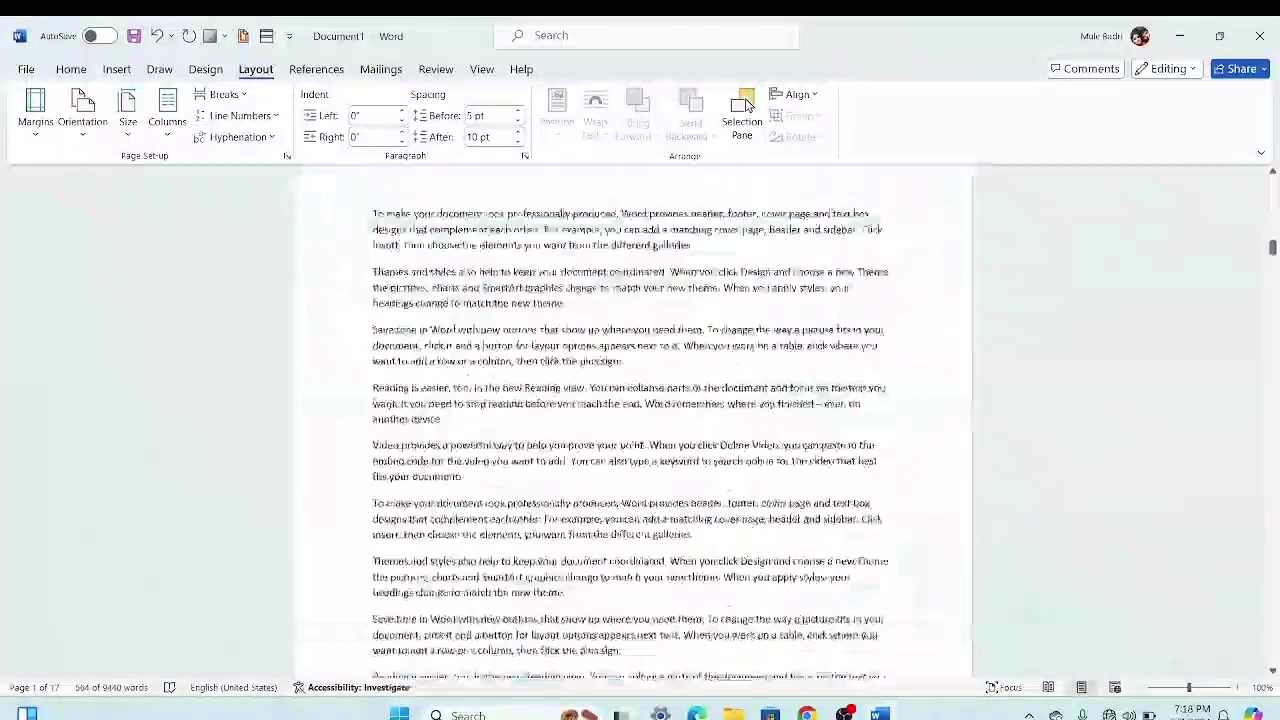
pyautogui.scroll(6, 568, 238)
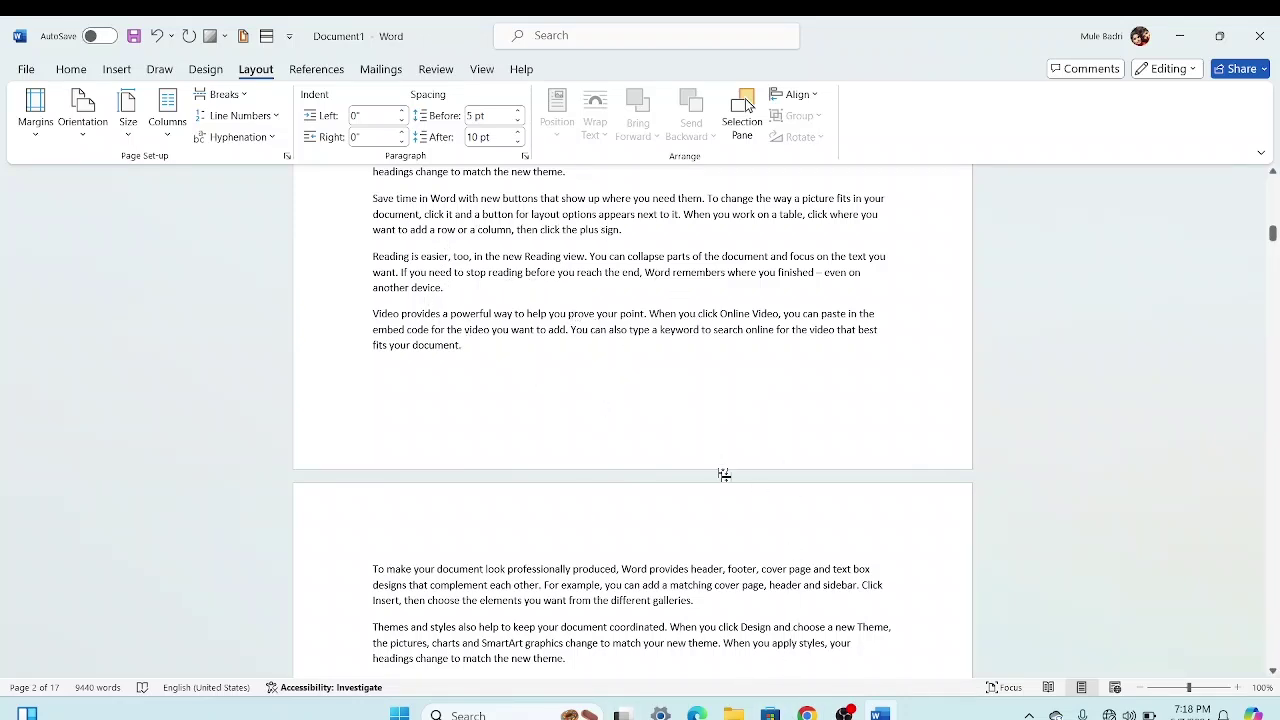
pyautogui.click(220, 95)
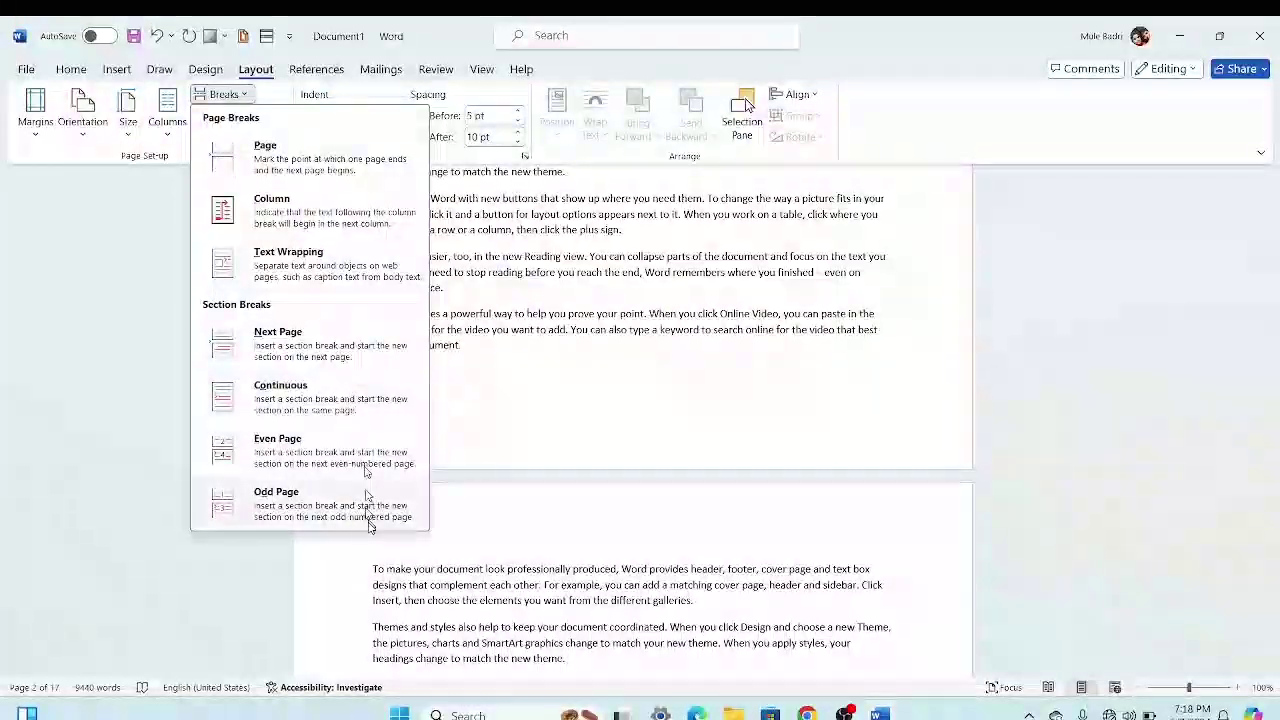
pyautogui.click(340, 156)
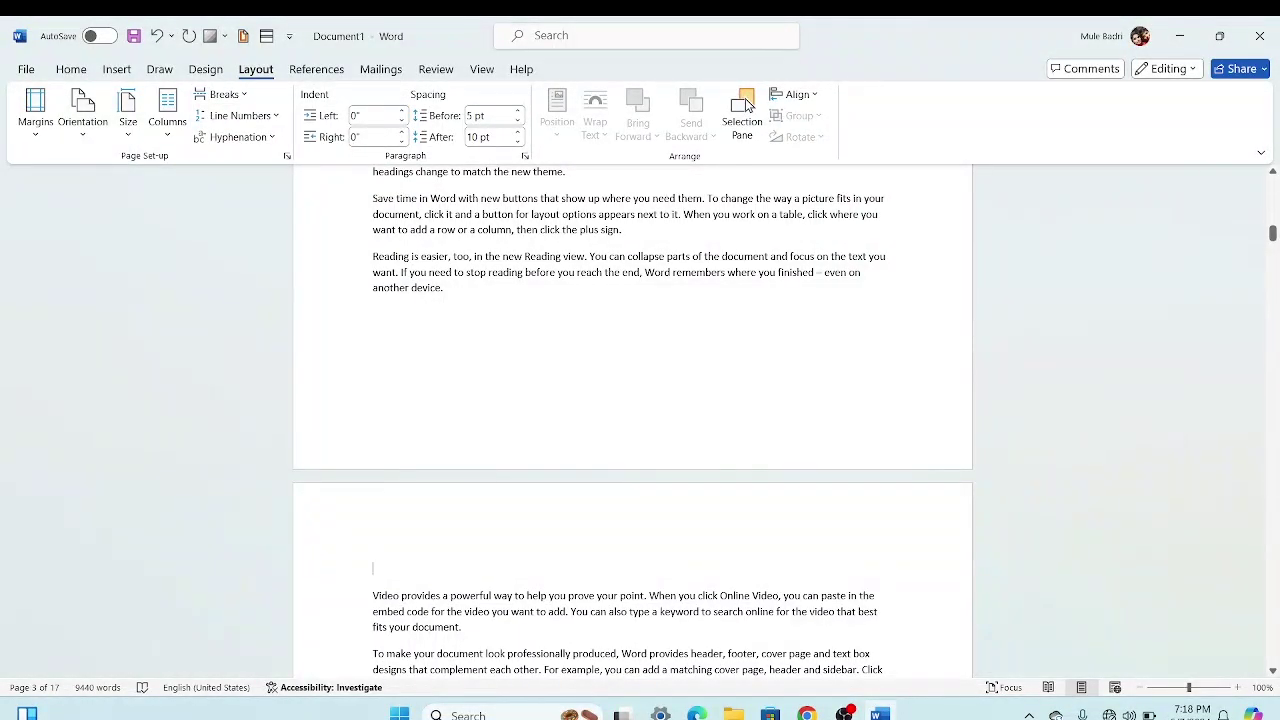
pyautogui.press('BackSpace')
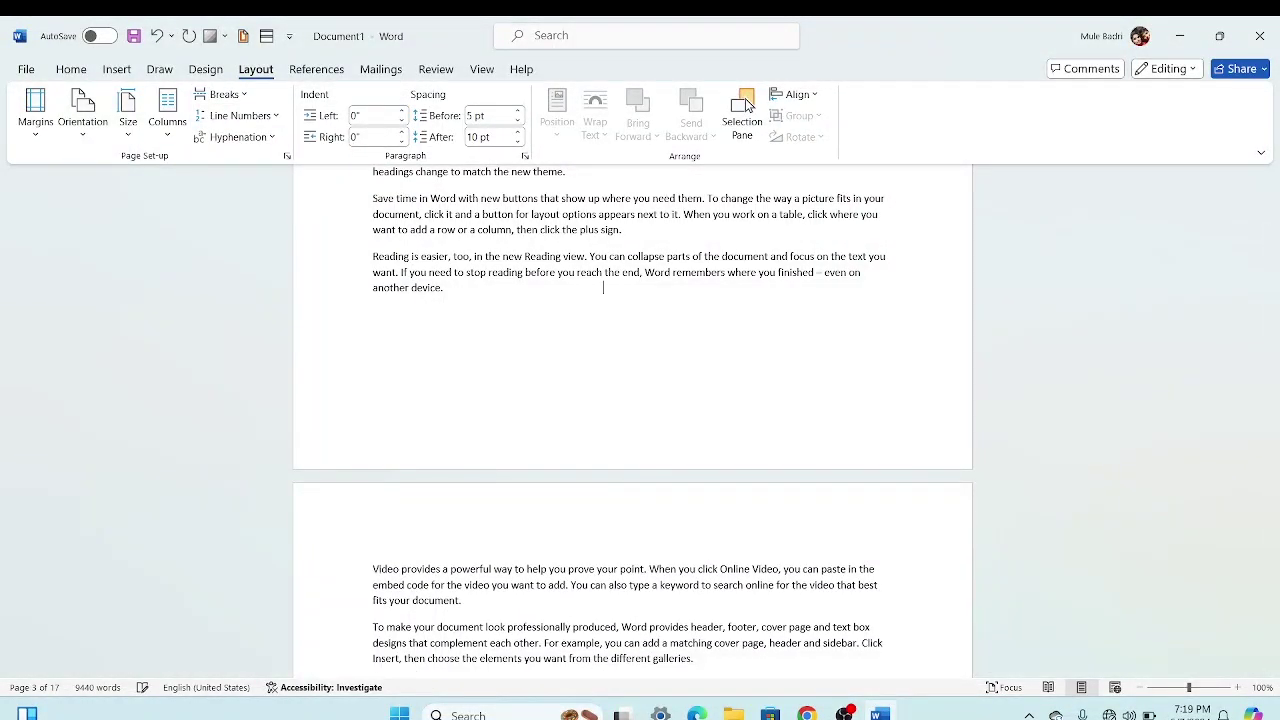
pyautogui.press('BackSpace')
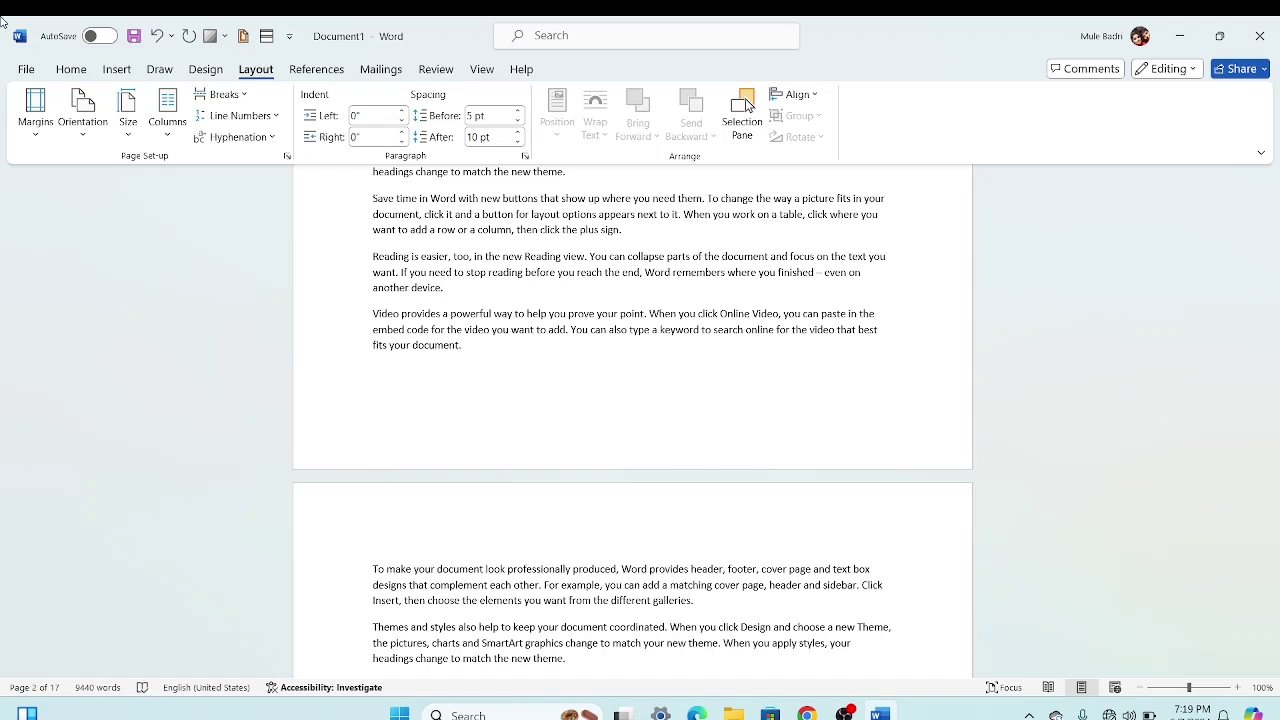
# Step: Add line numbers that restart on each page and check the numbering across the first two pages
pyautogui.click(245, 125)
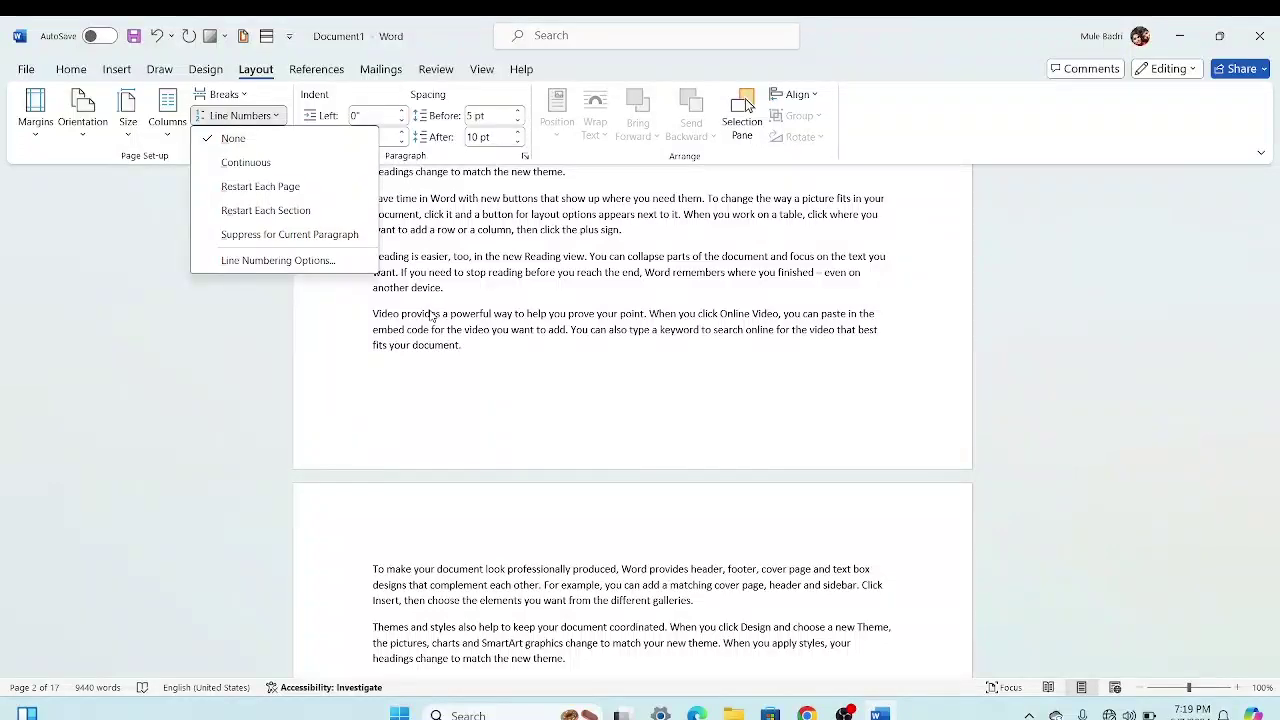
pyautogui.click(216, 189)
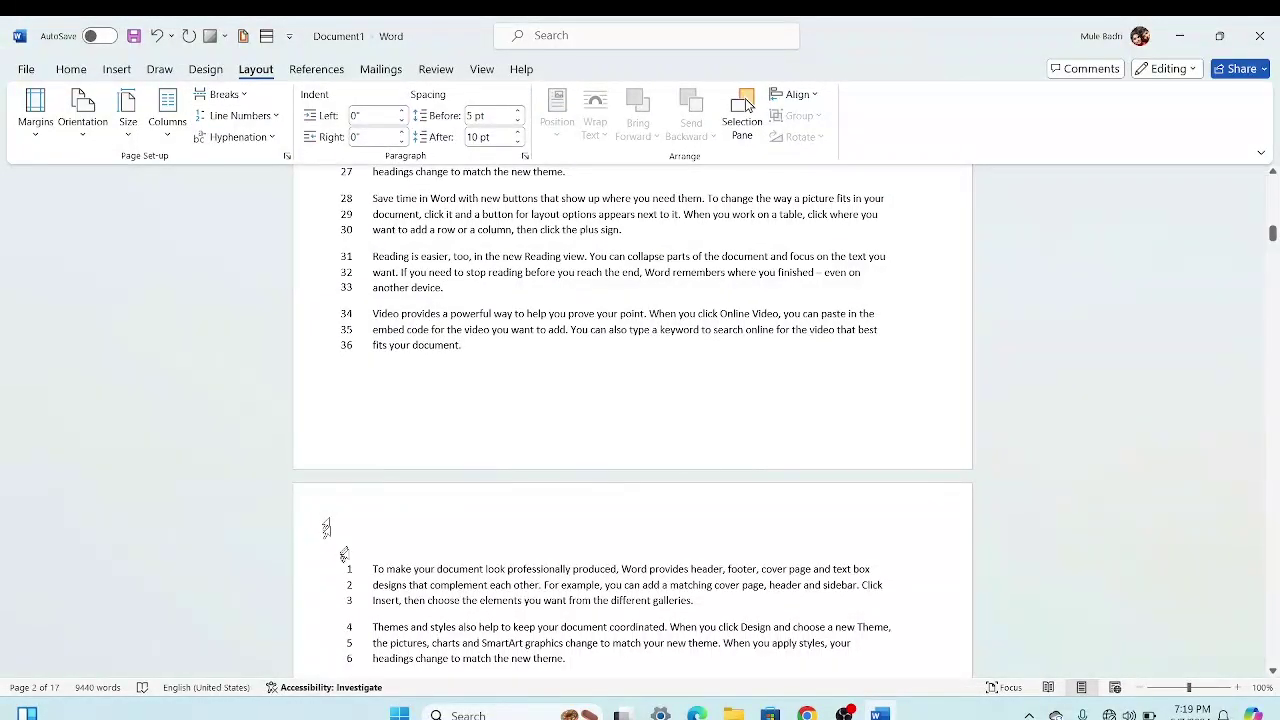
pyautogui.scroll(10, 352, 558)
pyautogui.scroll(3, 352, 558)
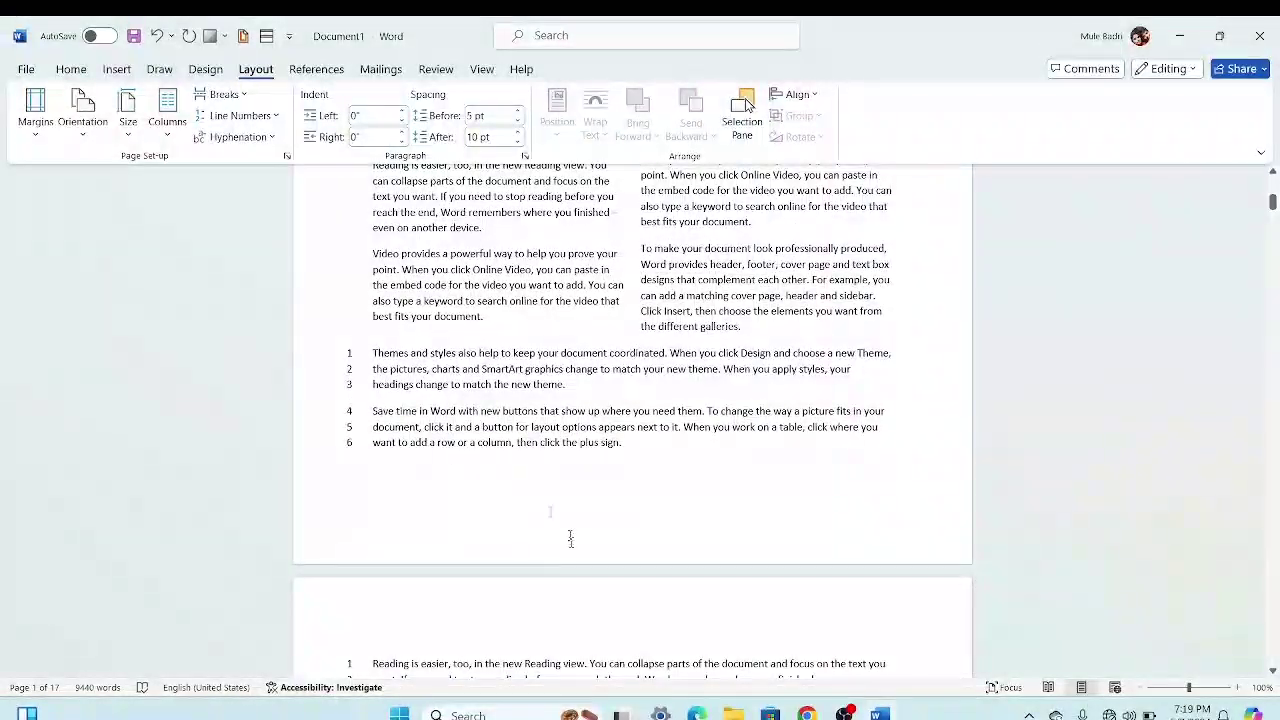
pyautogui.scroll(-5, 570, 535)
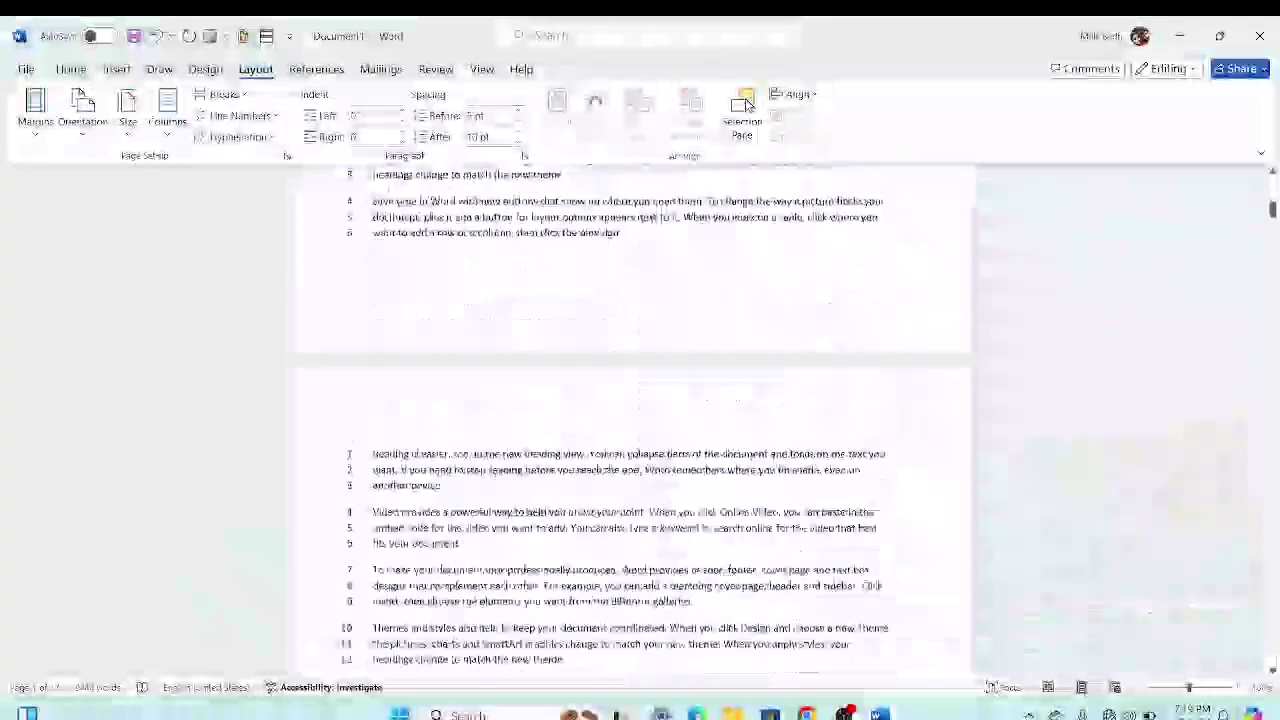
pyautogui.scroll(5, 100, 350)
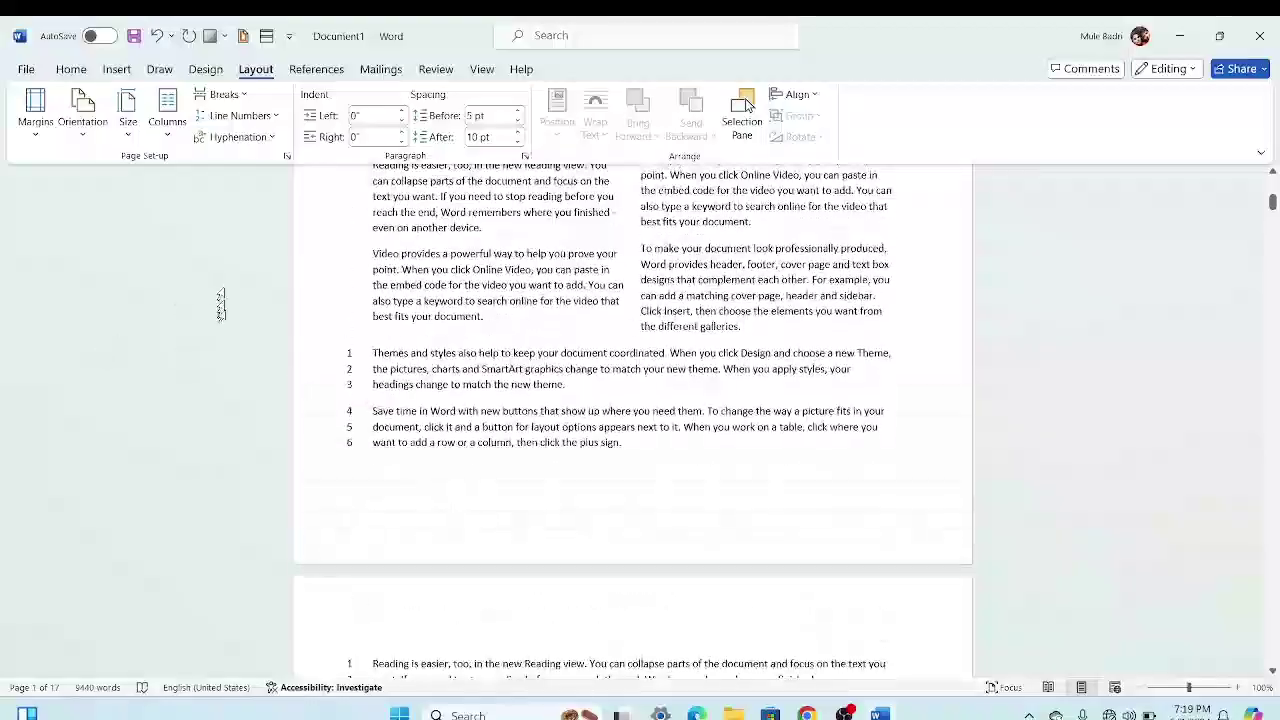
pyautogui.scroll(-5, 435, 347)
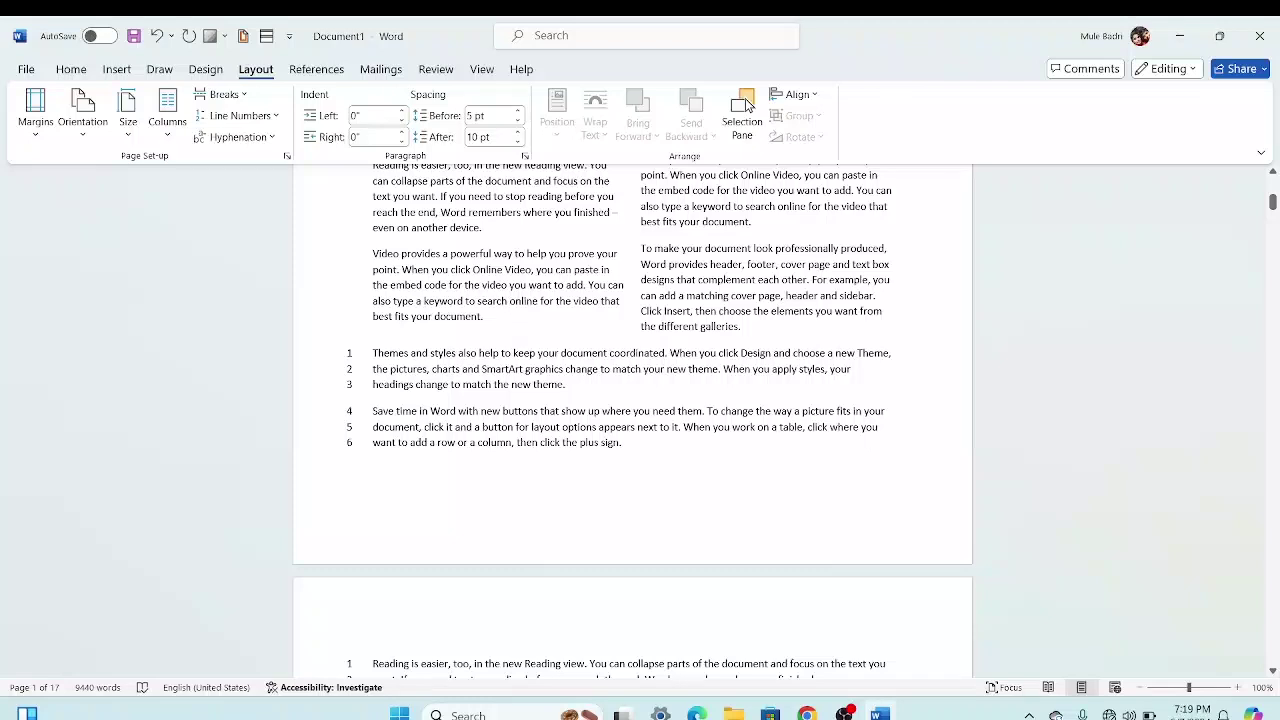
pyautogui.click(267, 113)
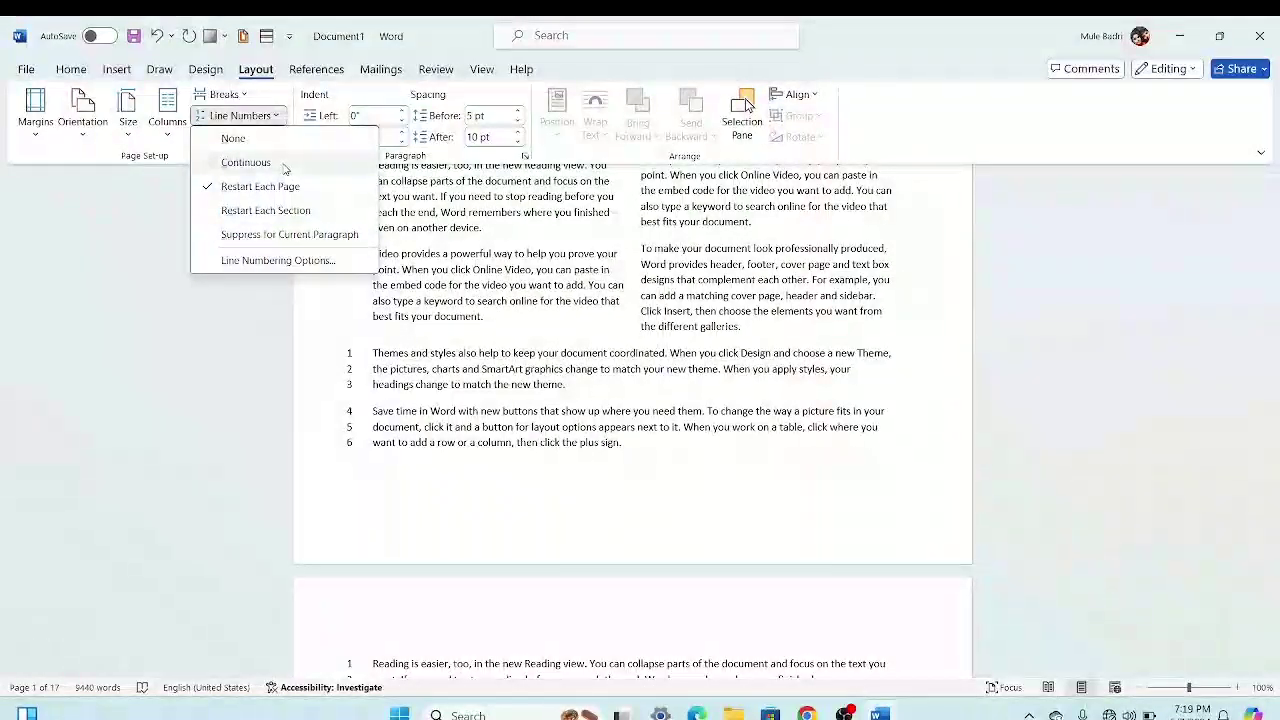
pyautogui.click(341, 314)
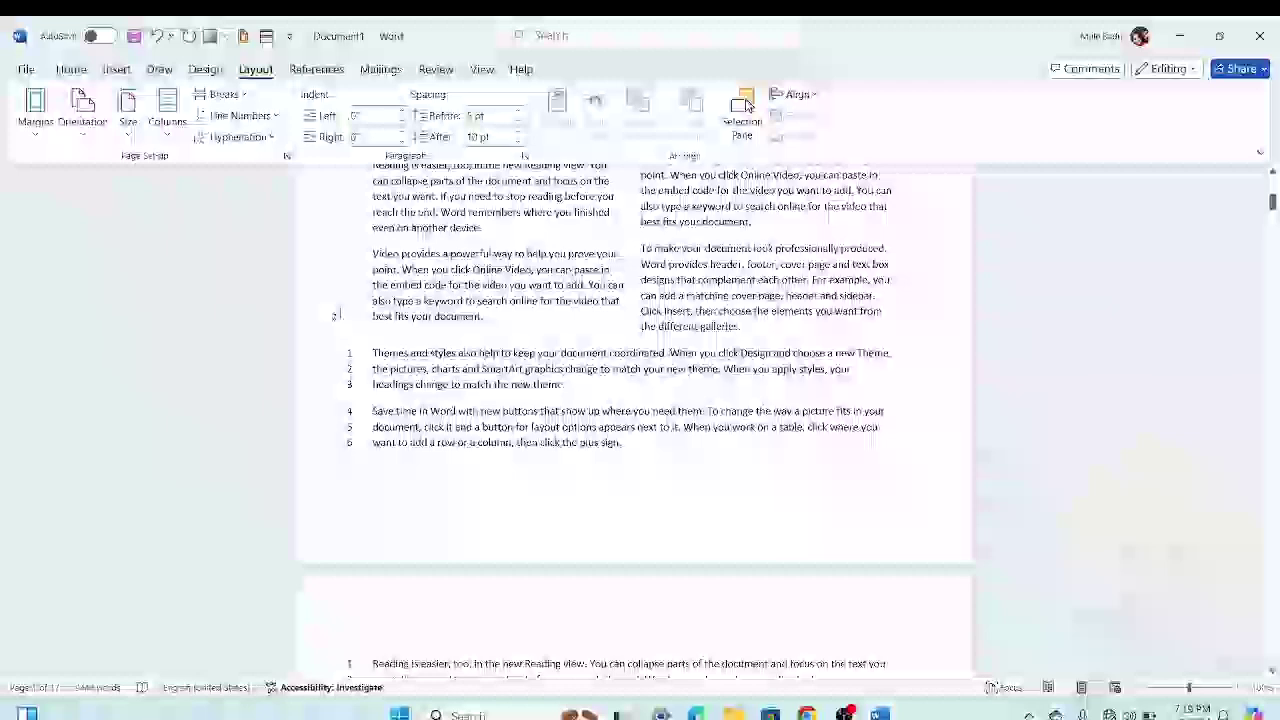
# Step: Turn on automatic hyphenation for the document
pyautogui.click(243, 136)
pyautogui.click(246, 186)
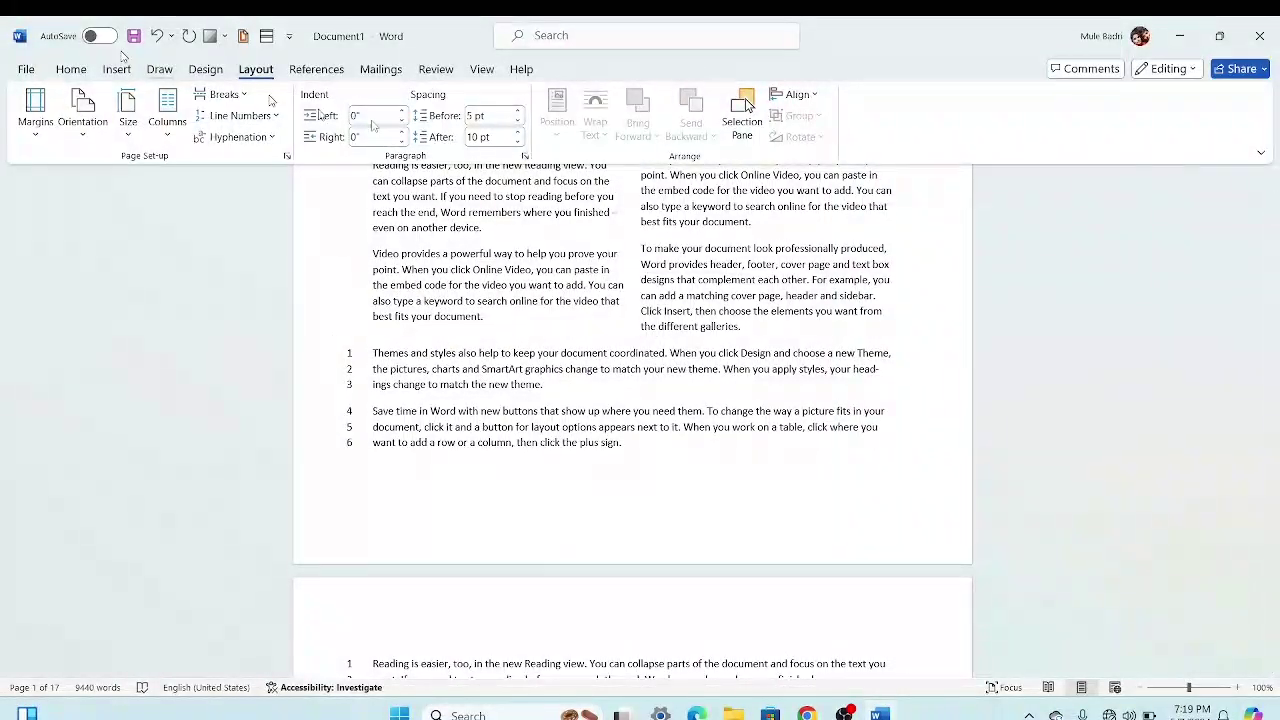
# Step: Insert random filler characters such as "gvdgvbsuhjfgtfhduyf" inside the word "your" in the page 2 paragraphs starting at lines 13 and 28
pyautogui.scroll(-10, 507, 155)
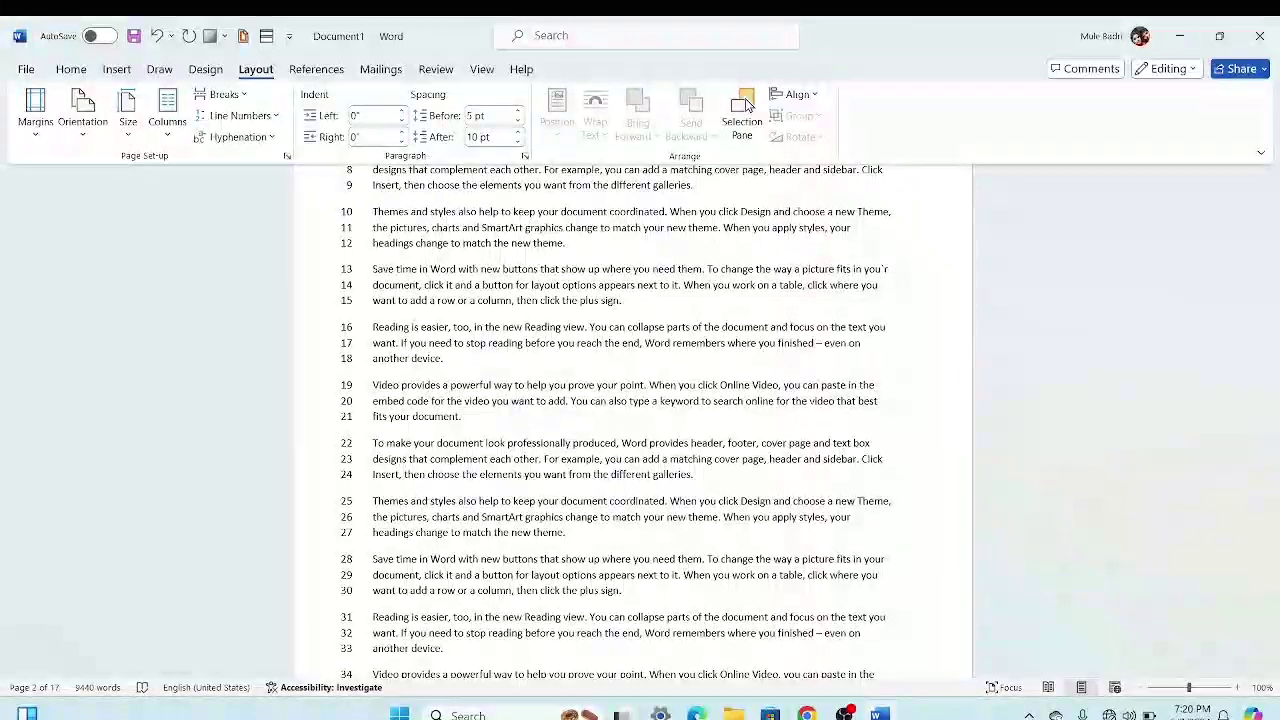
pyautogui.write('ge')
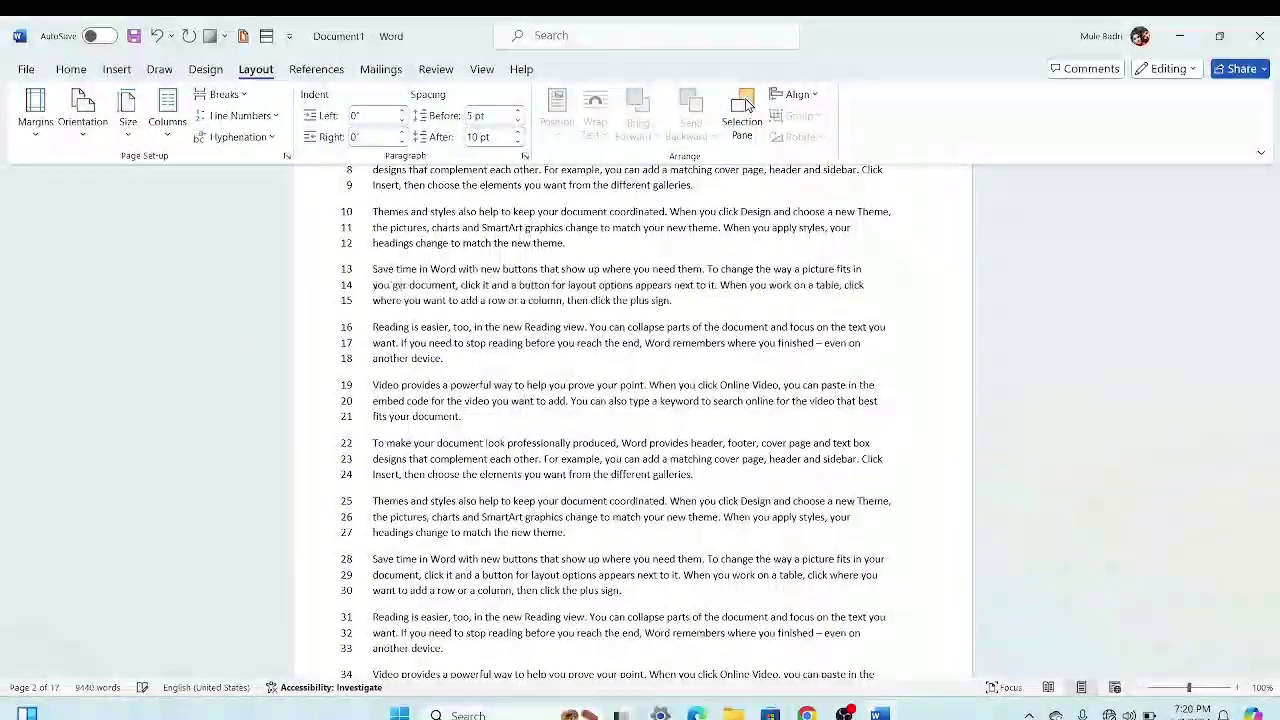
pyautogui.write('dgvbsuhjfgtfhduyf')
pyautogui.hotkey('alt', 'space')
pyautogui.press('r')
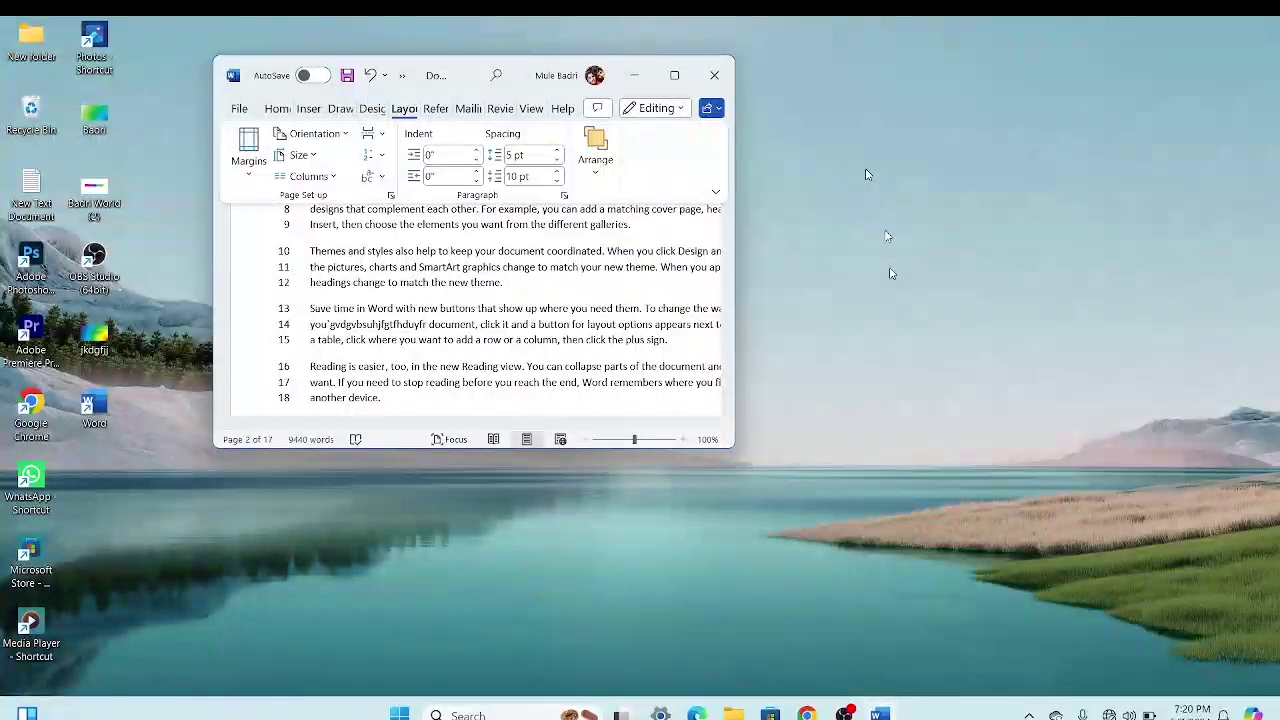
pyautogui.click(674, 75)
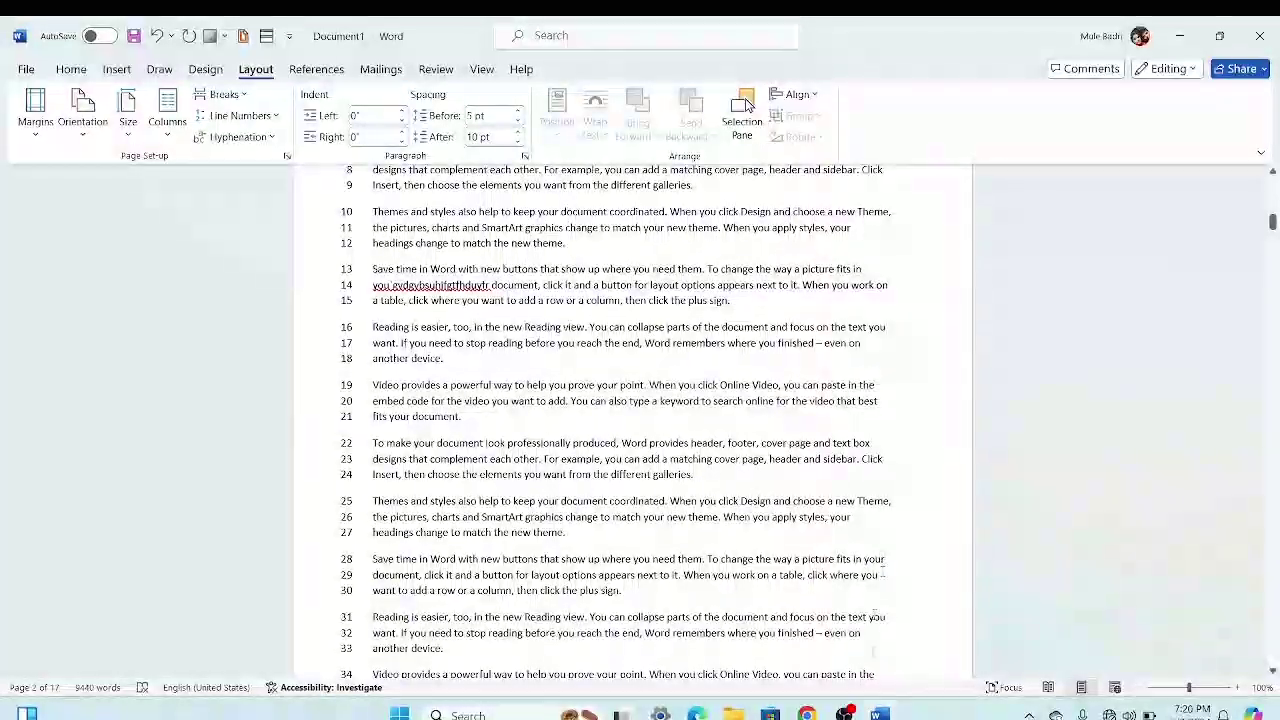
pyautogui.press('super')
pyautogui.write('kldj')
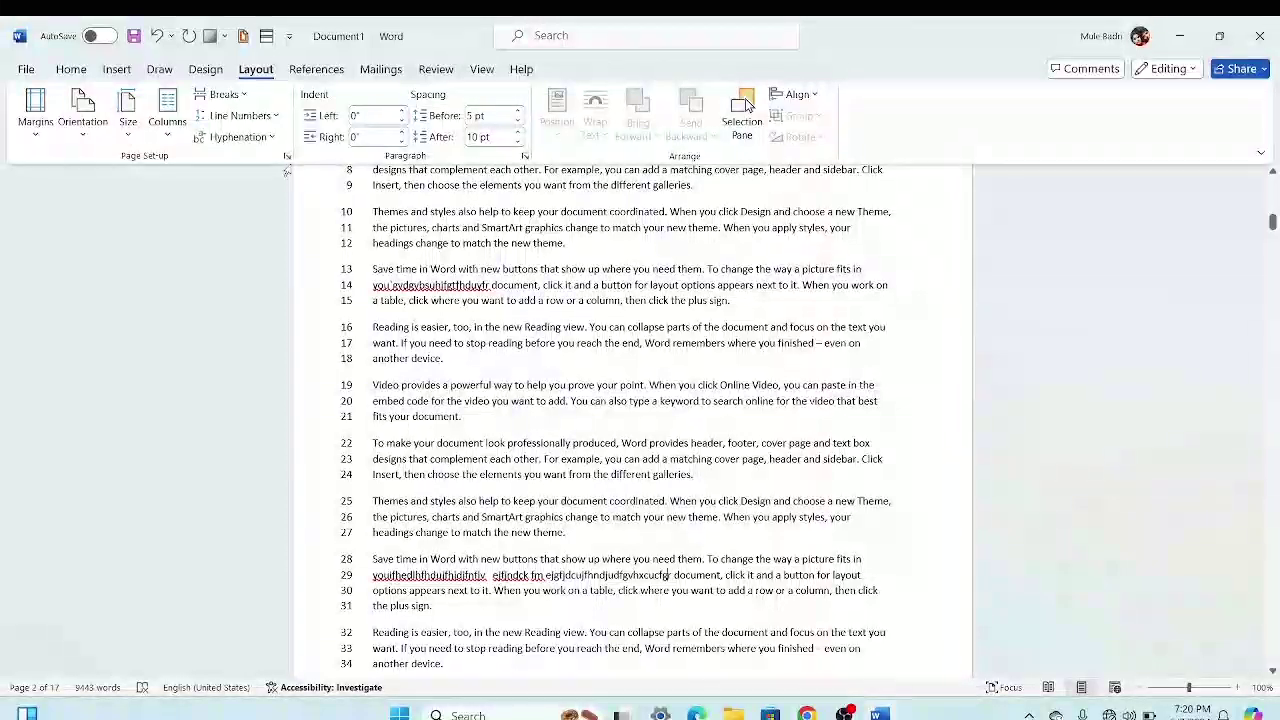
# Step: Set the document's hyphenation back to automatic with the filler words in place
pyautogui.click(255, 137)
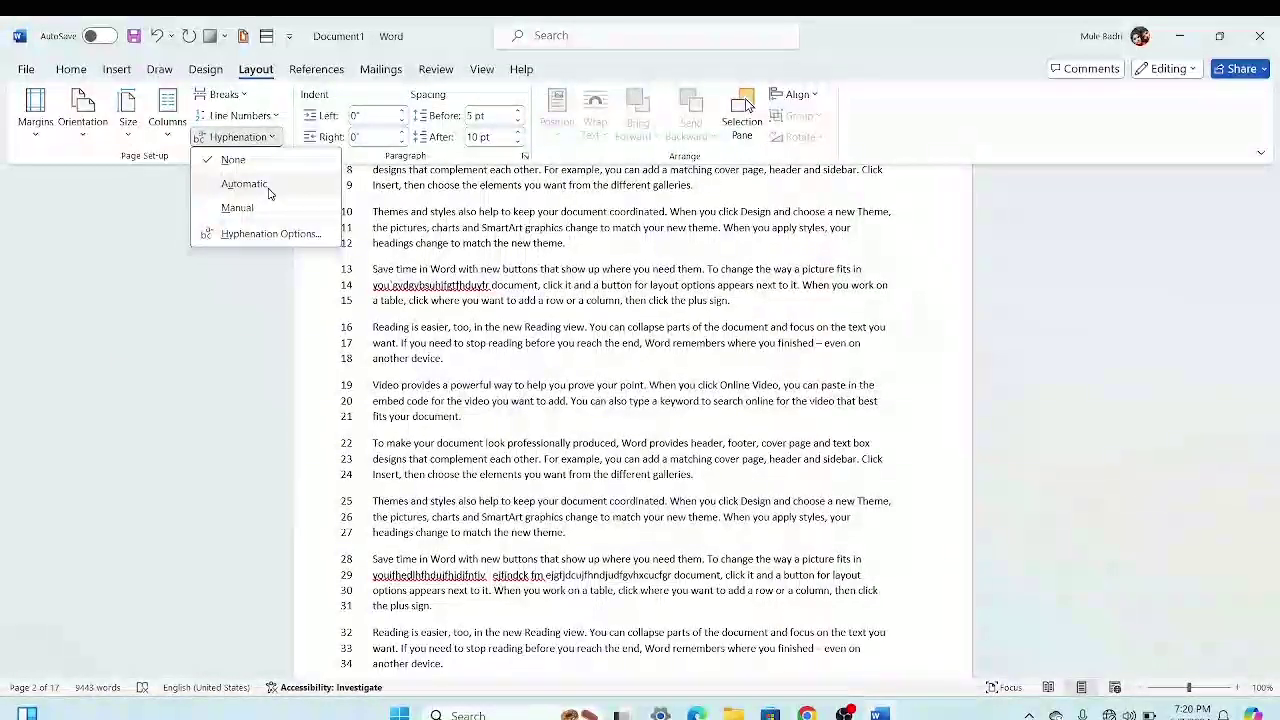
pyautogui.click(266, 186)
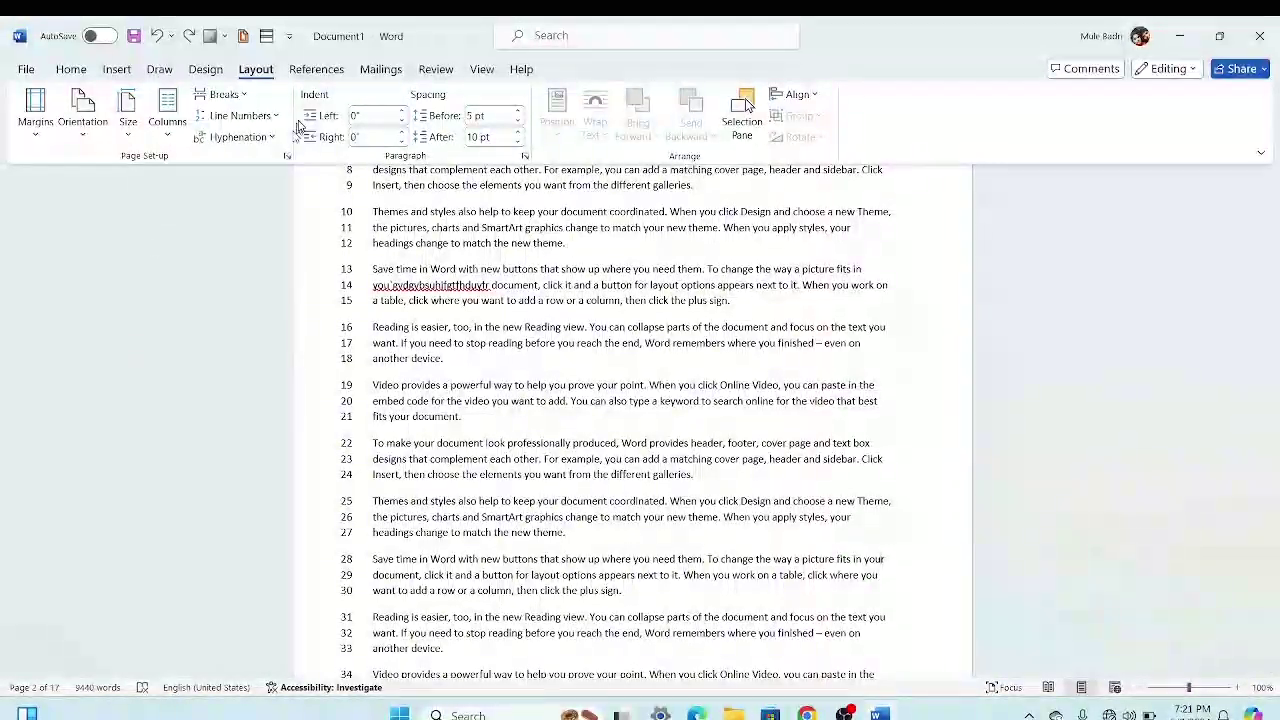
# Step: Try a left indent of 0.5" on the page 2 paragraph starting at line 28, and lower it again
pyautogui.click(401, 112)
pyautogui.click(401, 112)
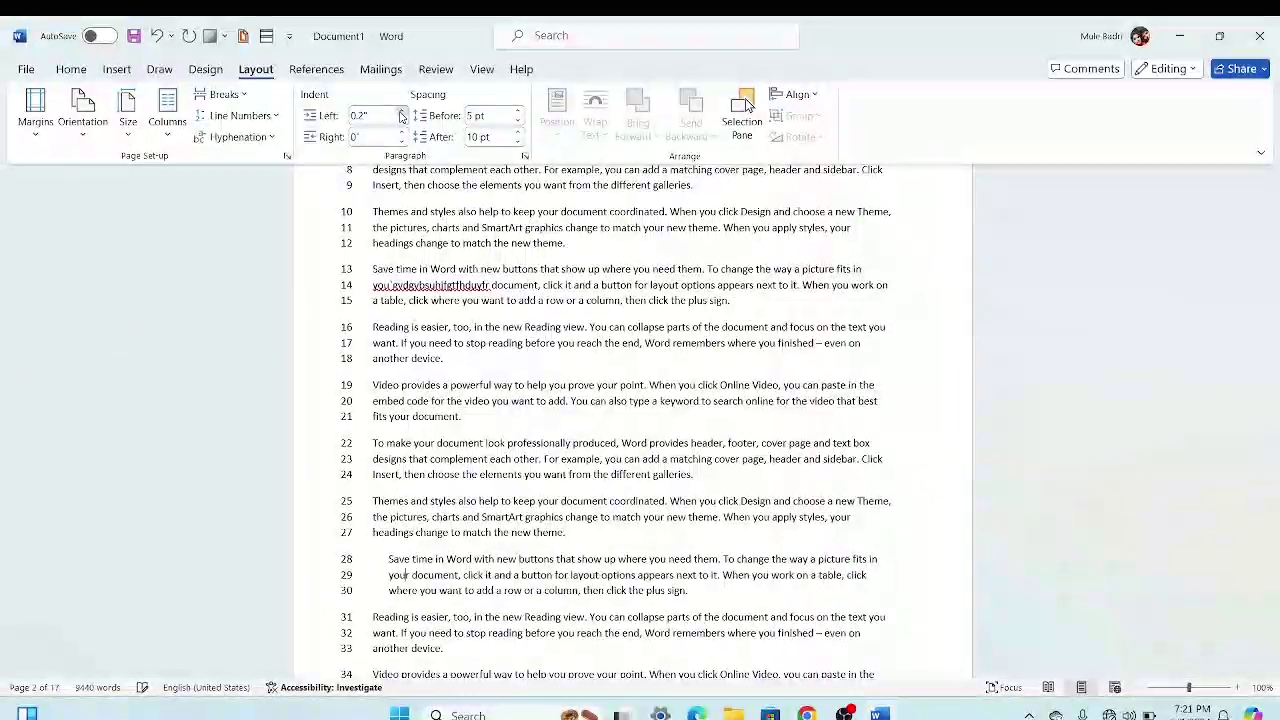
pyautogui.click(401, 113)
pyautogui.click(401, 113)
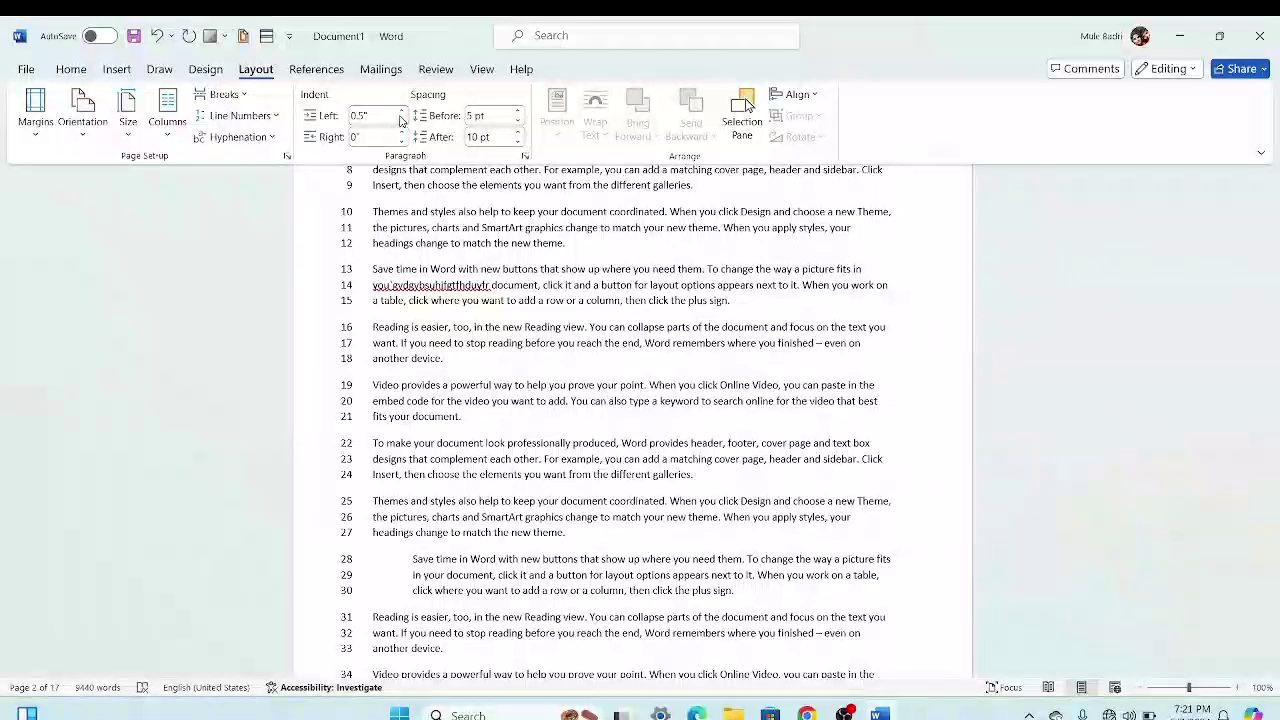
pyautogui.click(401, 120)
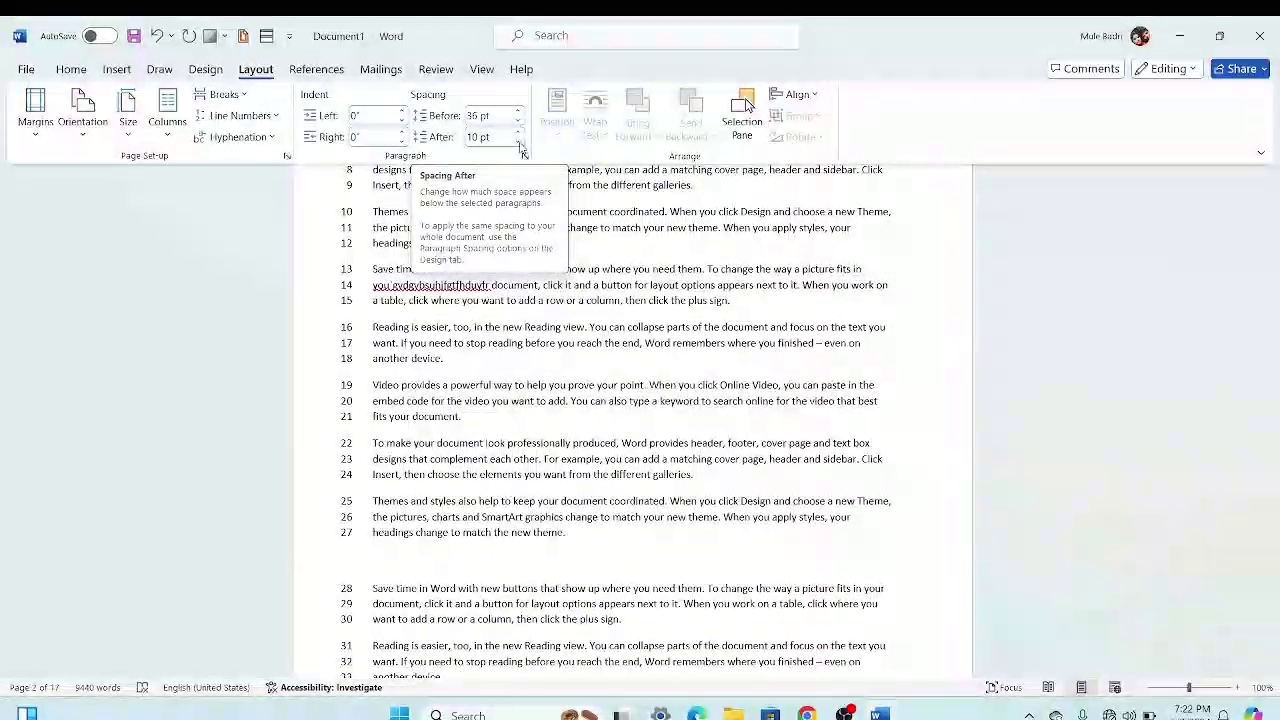
# Step: Set the spacing after and the spacing before the paragraph starting at line 28 to 12 pt each
pyautogui.click(519, 132)
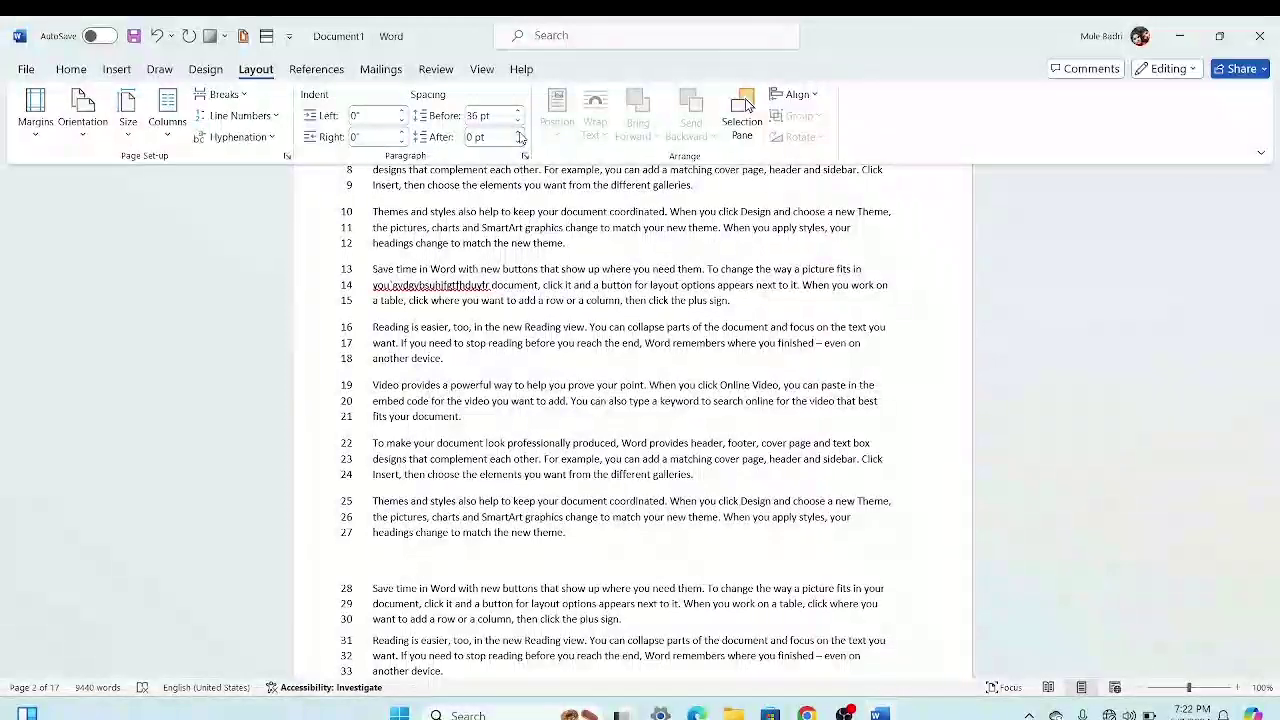
pyautogui.click(519, 132)
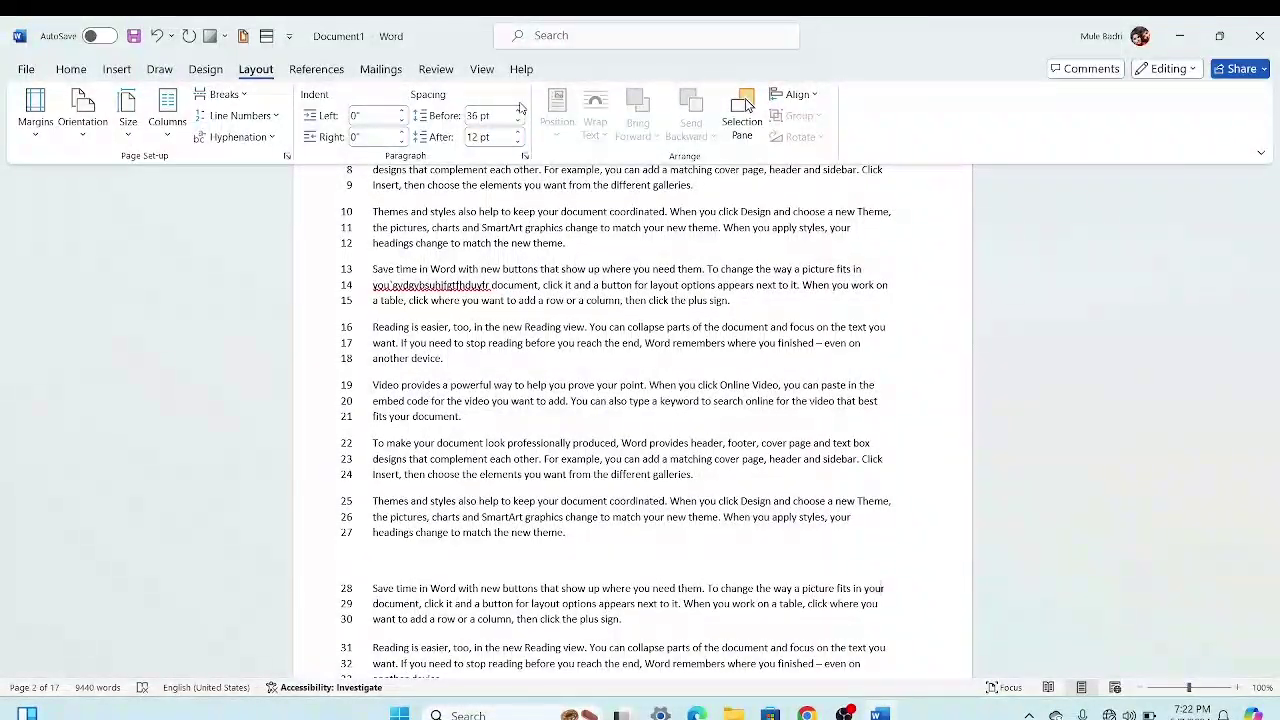
pyautogui.click(519, 120)
pyautogui.click(519, 120)
pyautogui.click(519, 120)
pyautogui.click(519, 120)
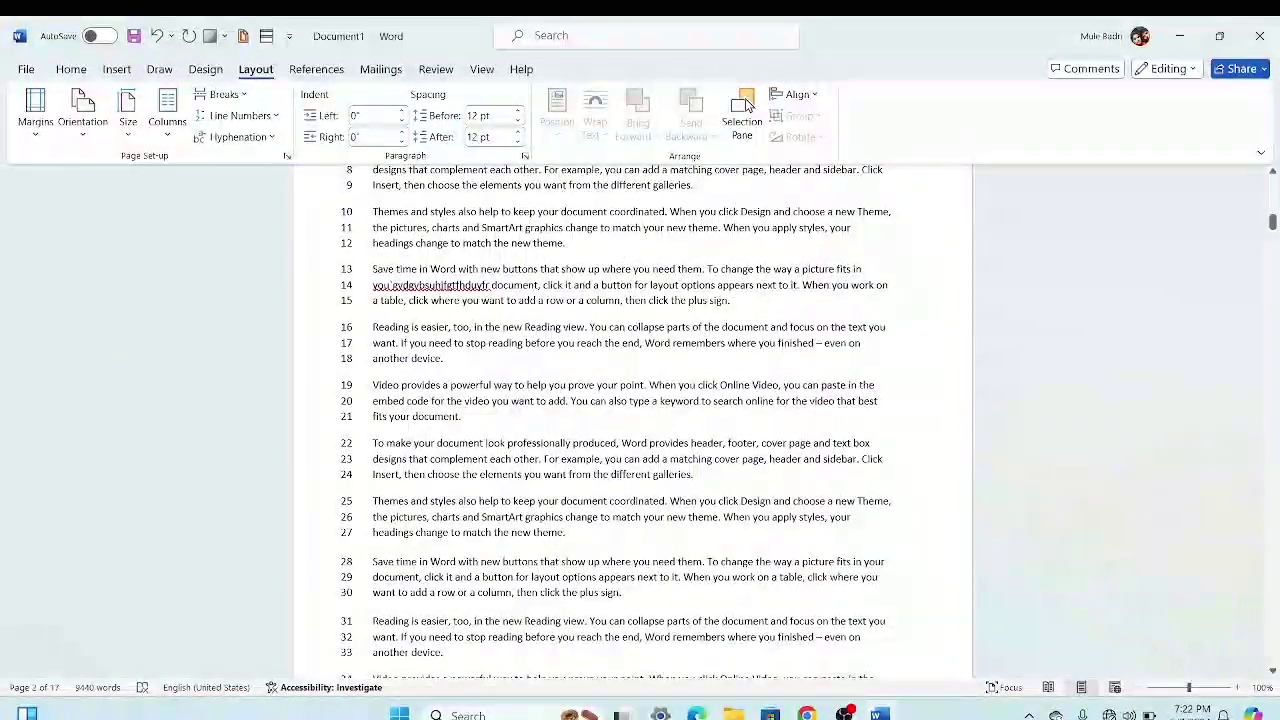
# Step: Add a long run of the letter "n" after "another device." in the page 2 paragraph starting at line 16
pyautogui.click(543, 230)
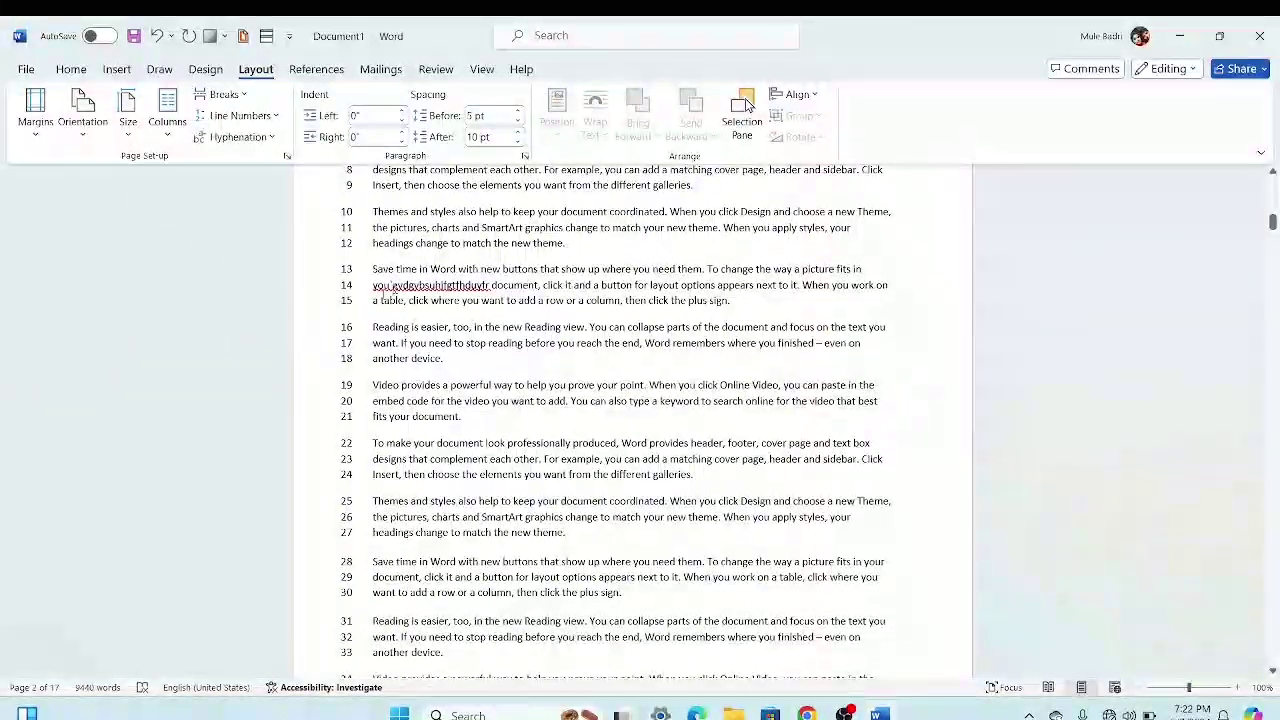
pyautogui.write('nnnnnn')
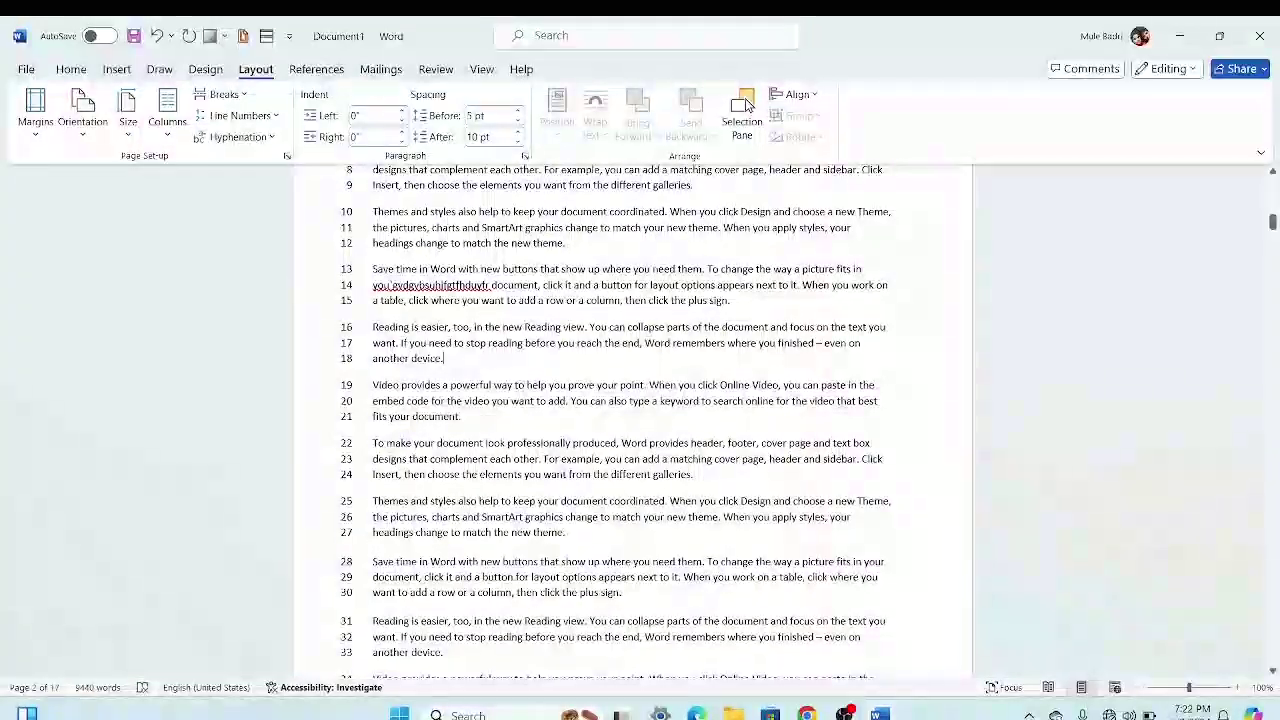
pyautogui.write('nnnnnnnnnnnnnnnnnnnnnnnnnnnnnnnnnnnnnn')
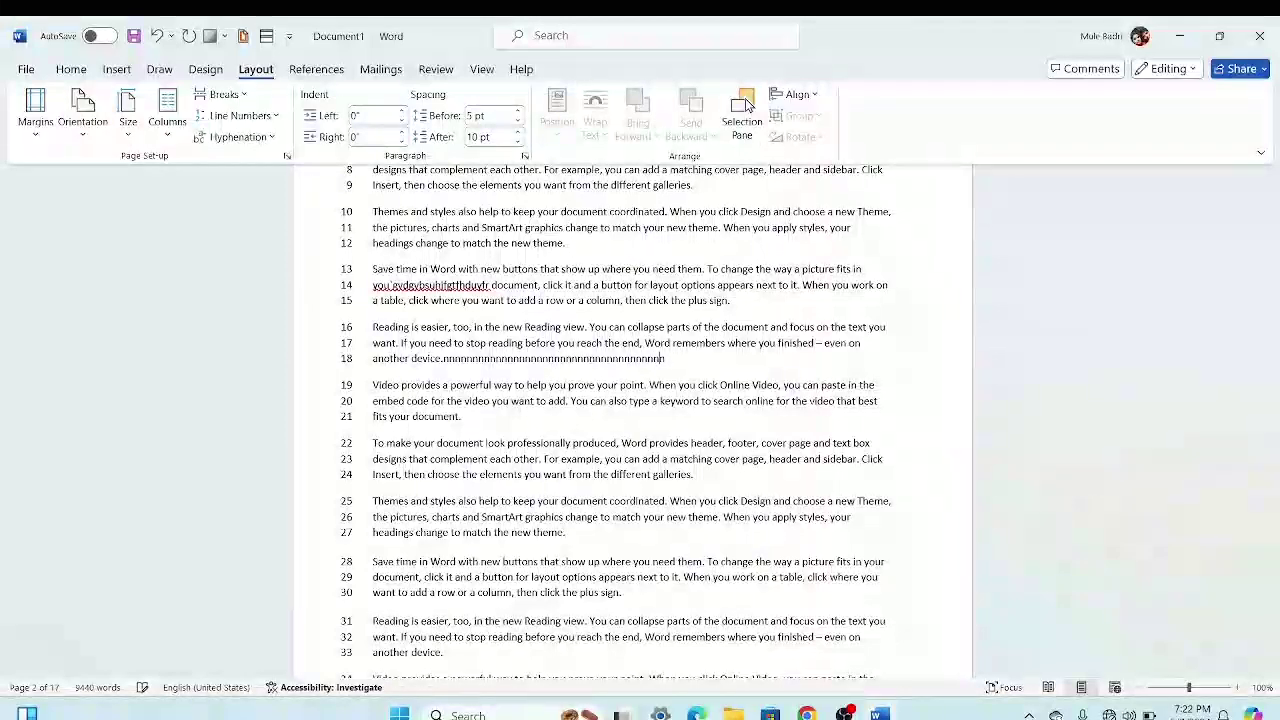
pyautogui.write('nnnnnnnnnnnnnnnnnnnnnnnnnnnnnnnnnnnnnnnnnnn')
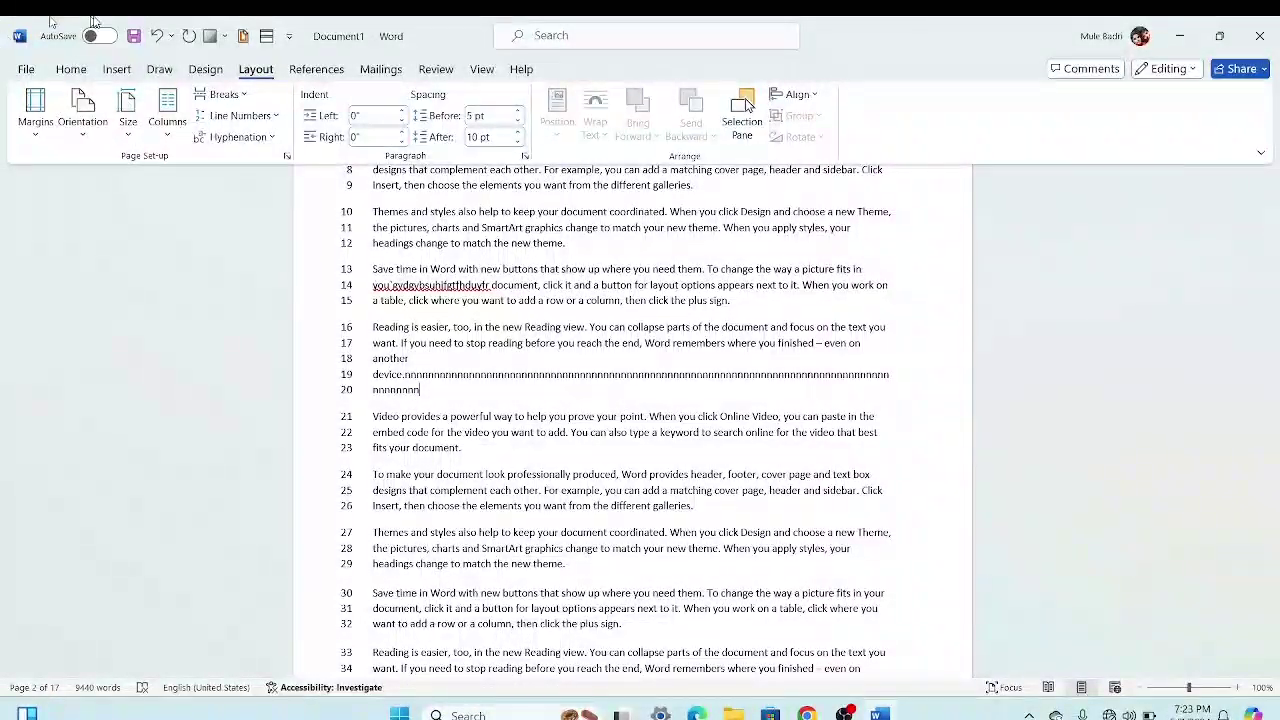
# Step: Insert a table with five columns and two rows below the paragraph ending in the run of "n" letters
pyautogui.click(71, 69)
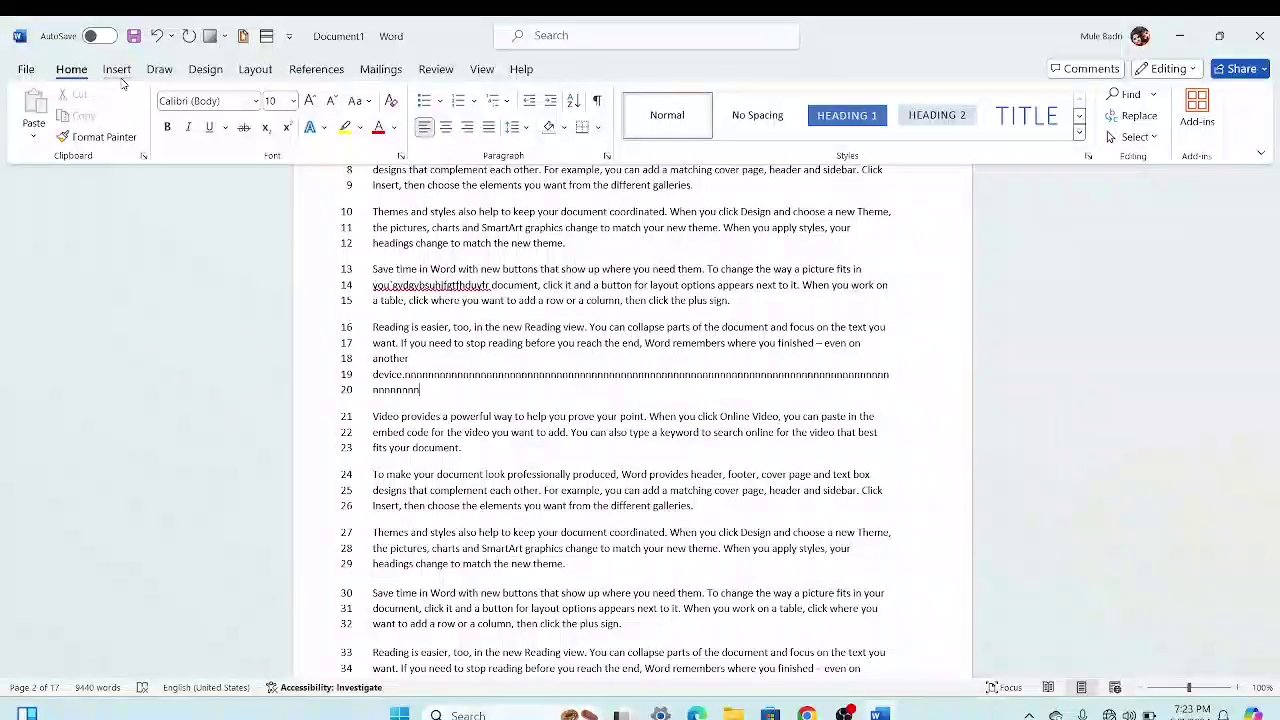
pyautogui.click(116, 69)
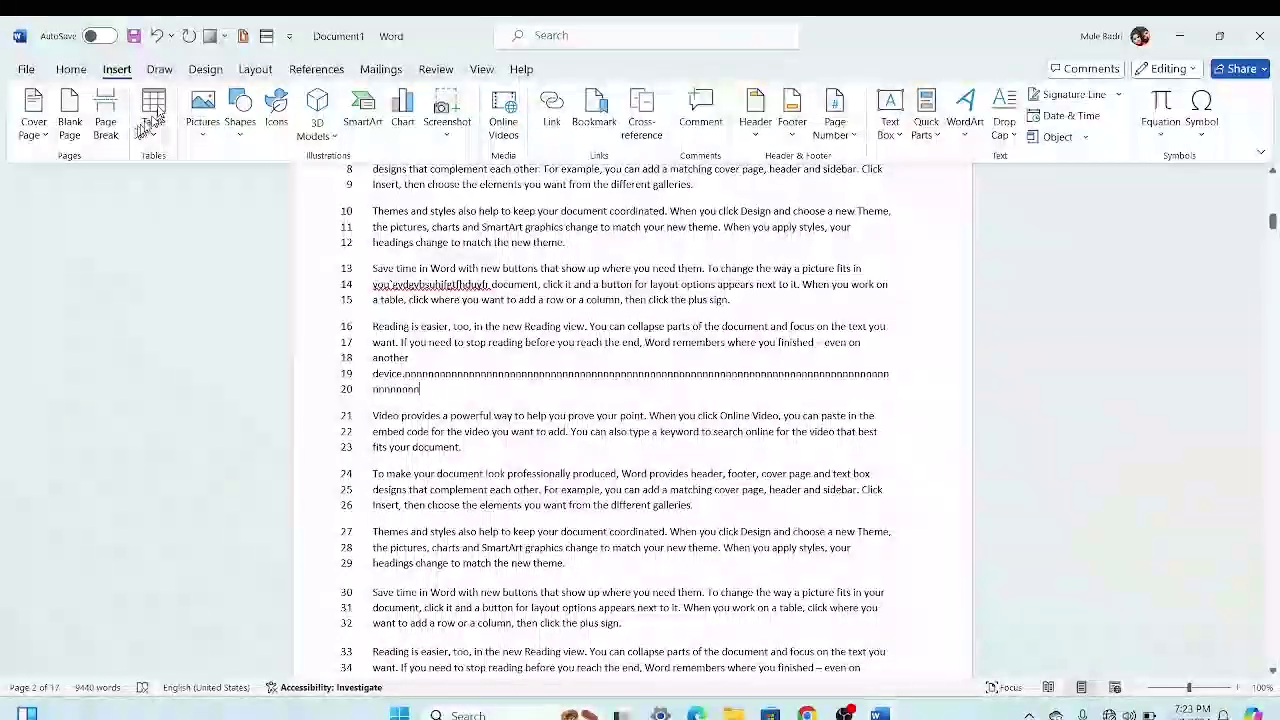
pyautogui.click(153, 118)
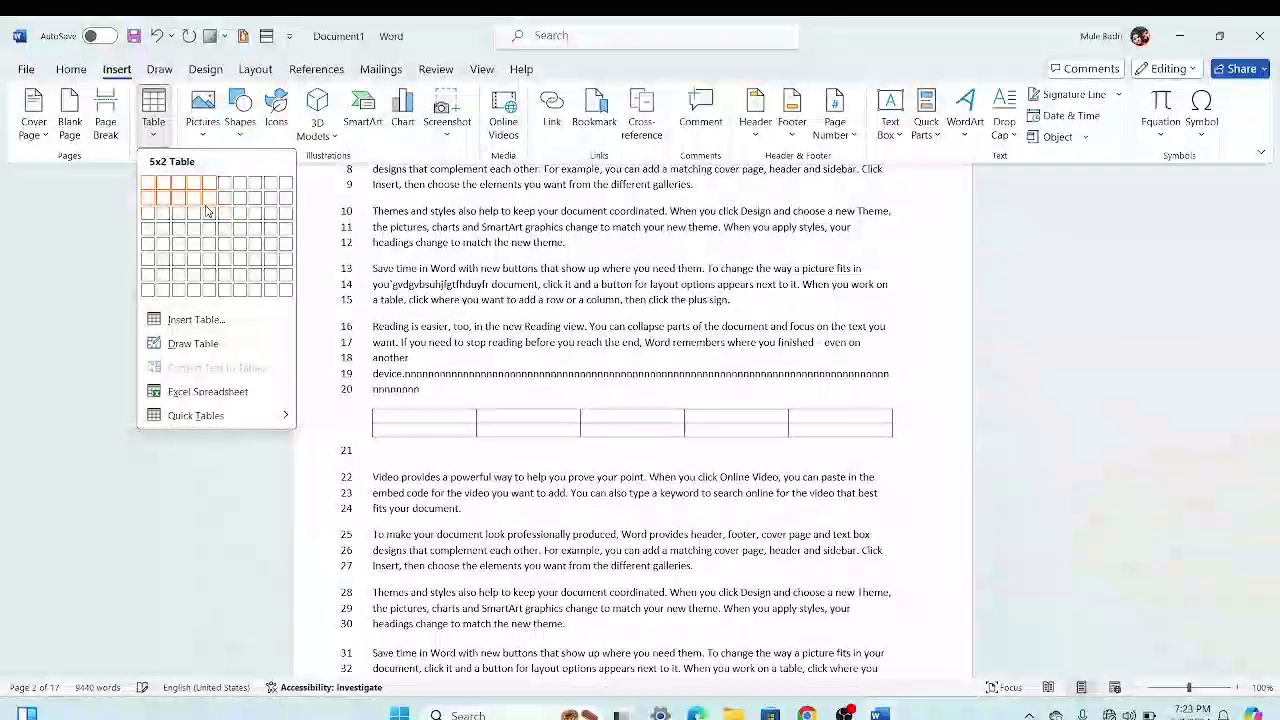
pyautogui.click(208, 198)
# Step: Enter "By b" in the first cell of the new table
pyautogui.click(481, 69)
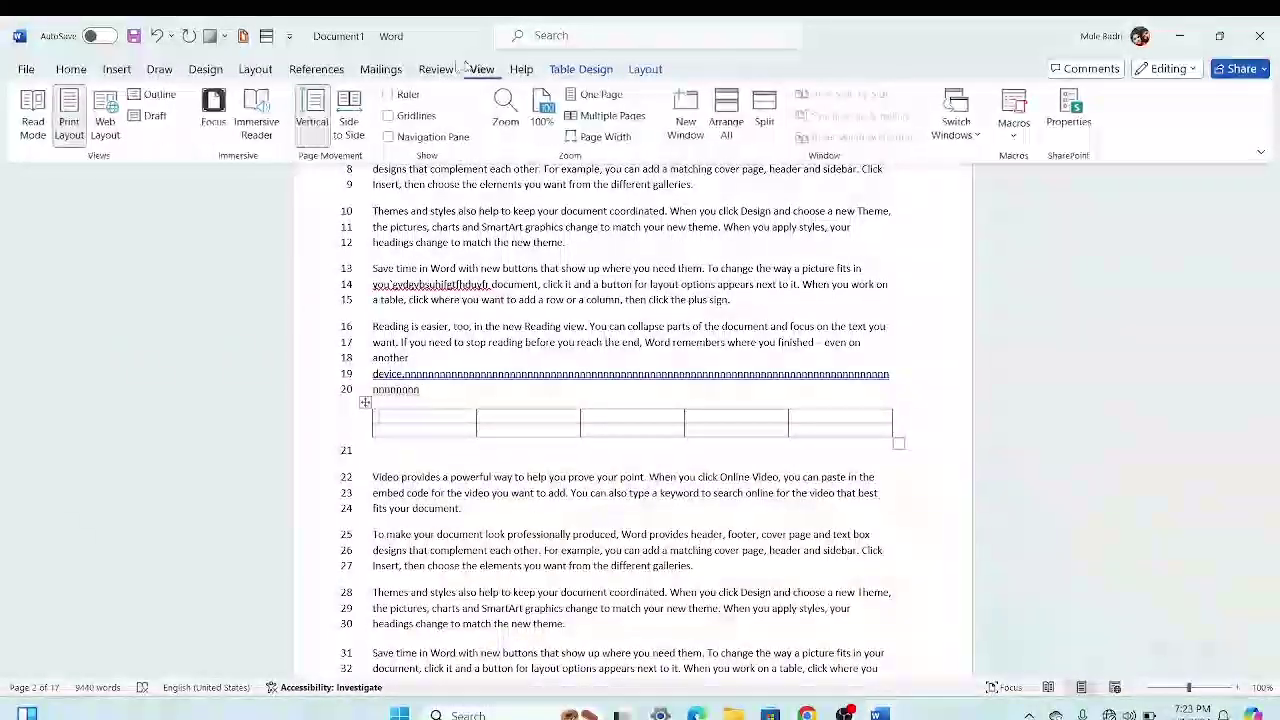
pyautogui.click(436, 69)
pyautogui.click(314, 71)
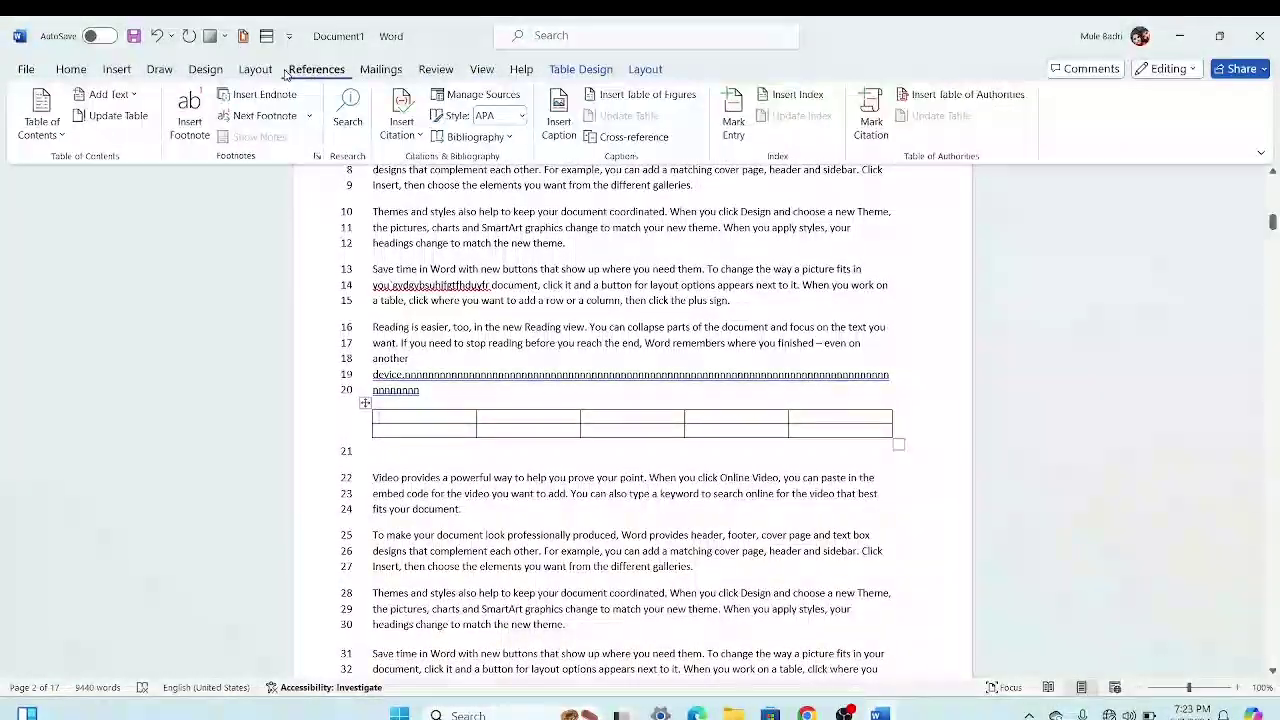
pyautogui.click(266, 72)
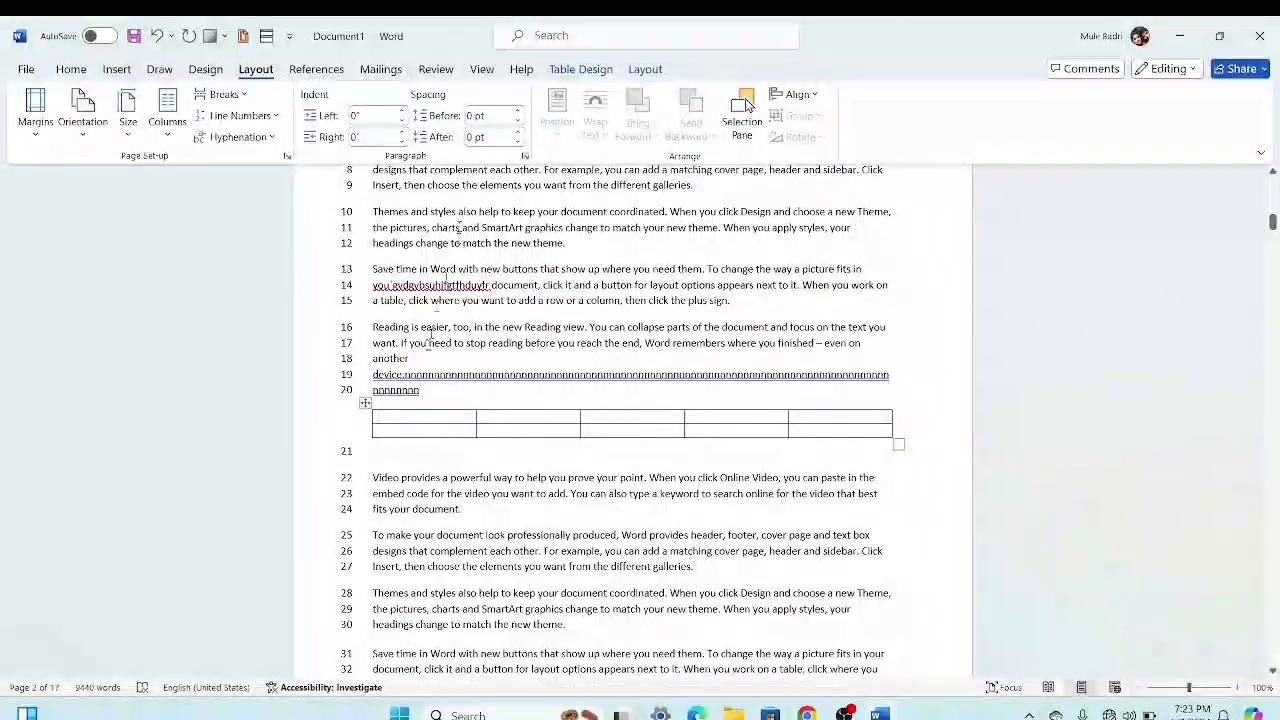
pyautogui.write('0v')
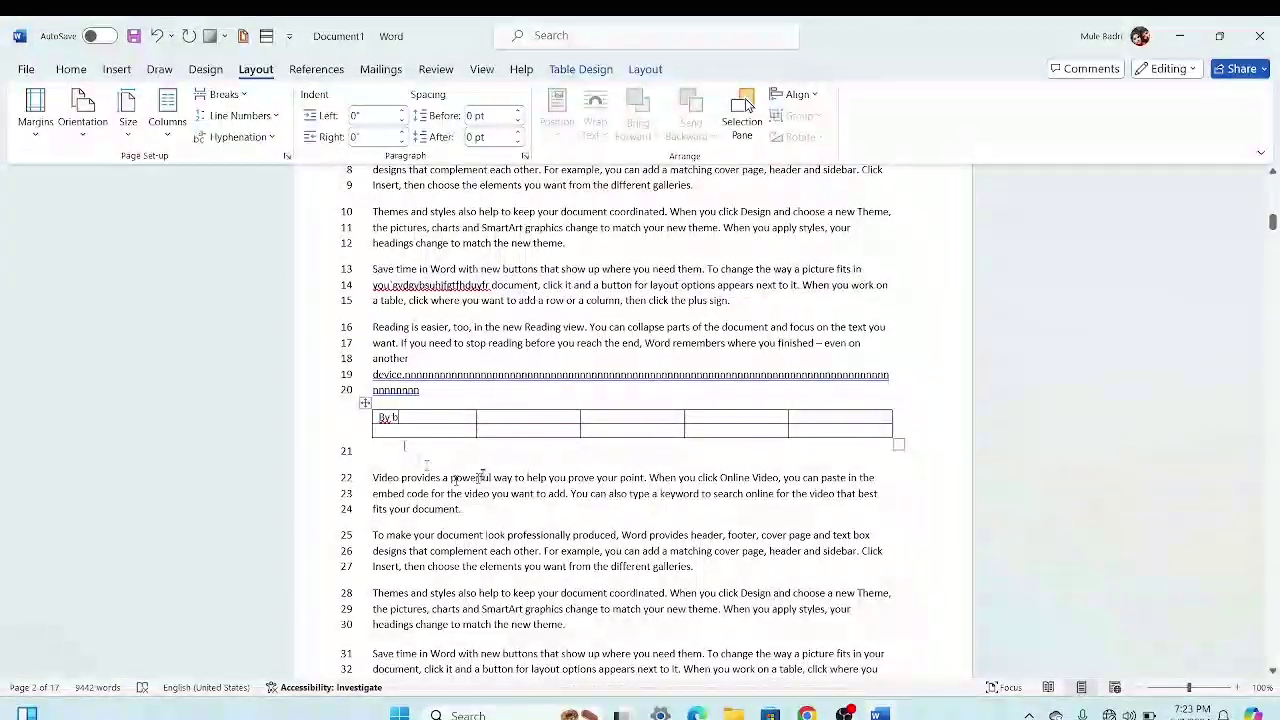
# Step: Draw a rectangle about 1.28" wide and 0.35" high over the first table cell, and a circle overlapping its right end
pyautogui.click(73, 72)
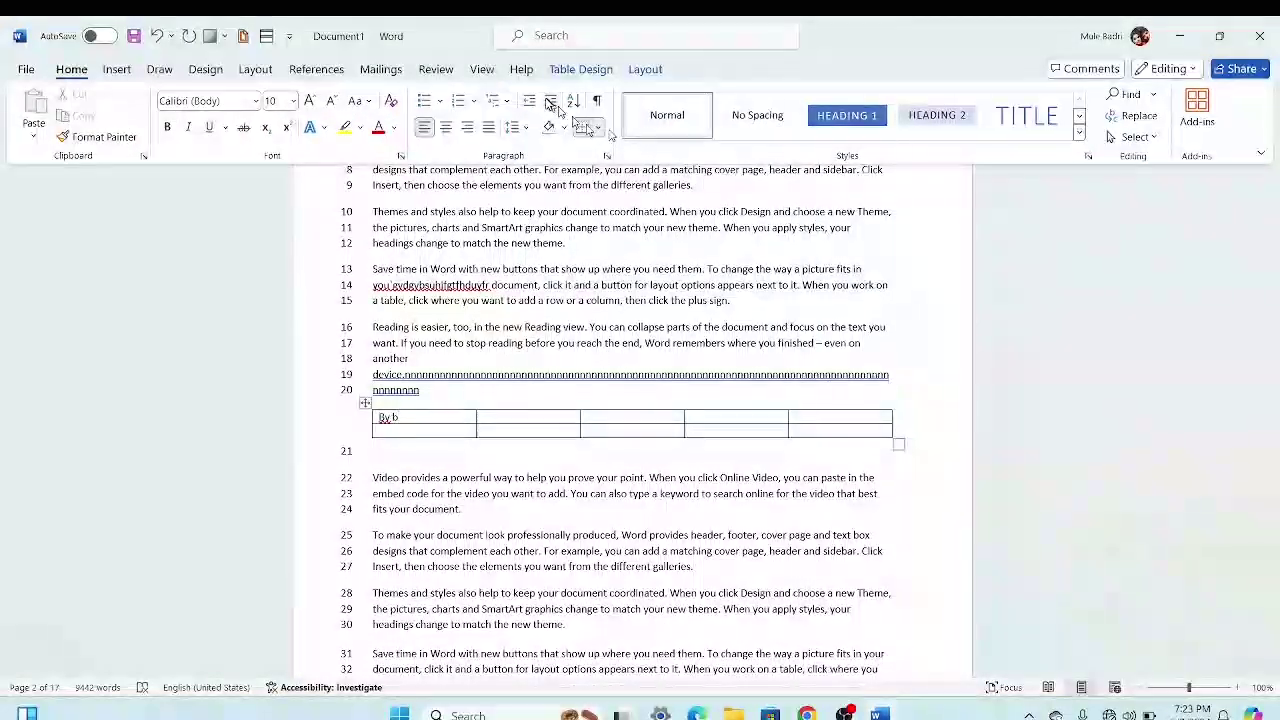
pyautogui.click(122, 69)
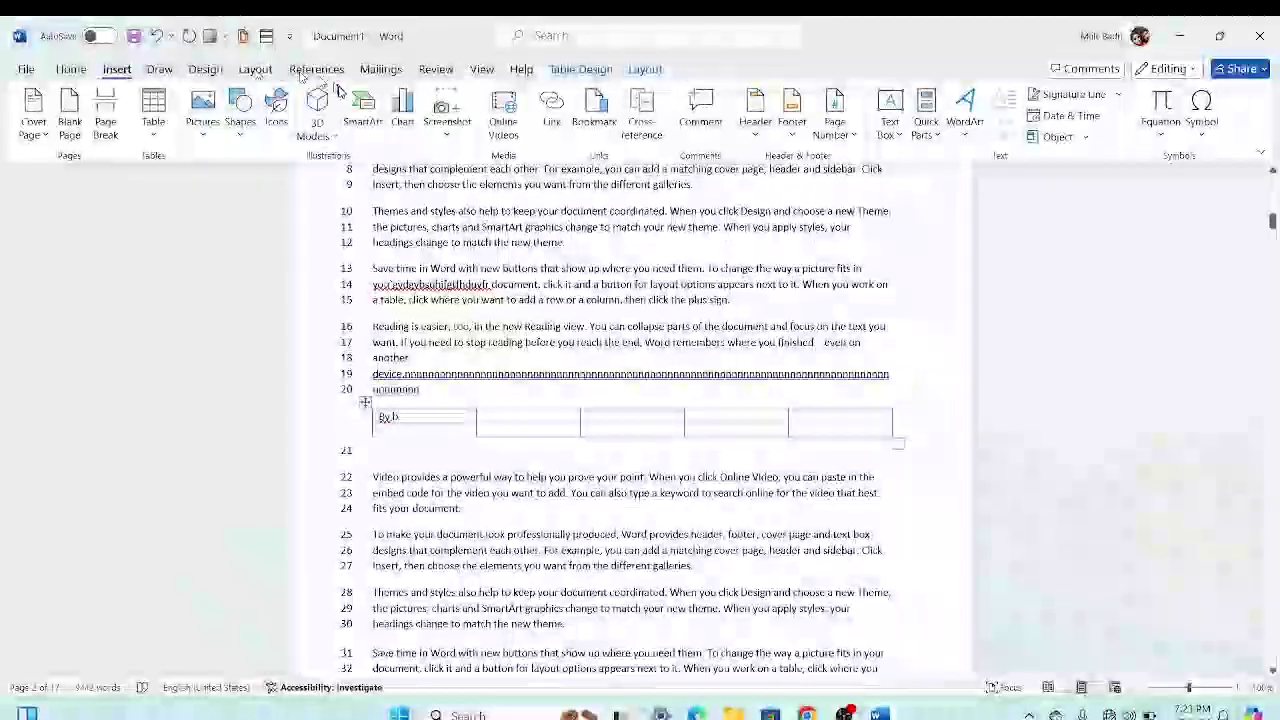
pyautogui.click(242, 108)
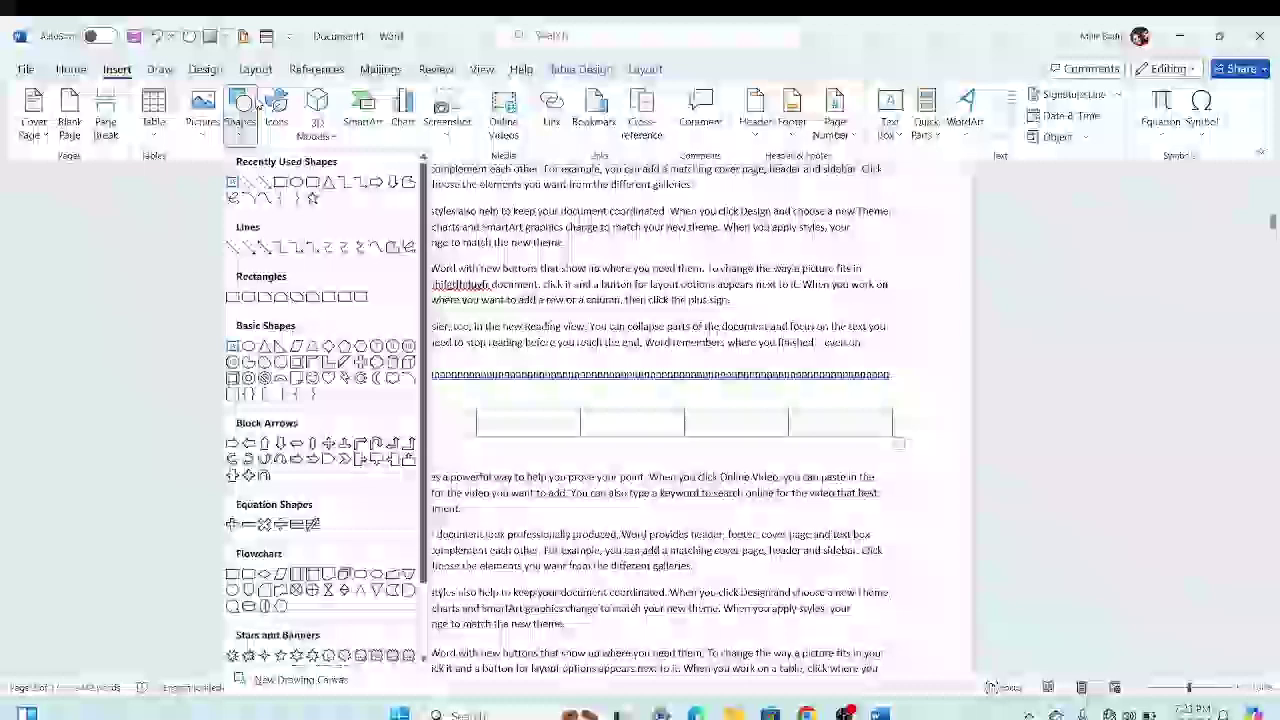
pyautogui.click(280, 183)
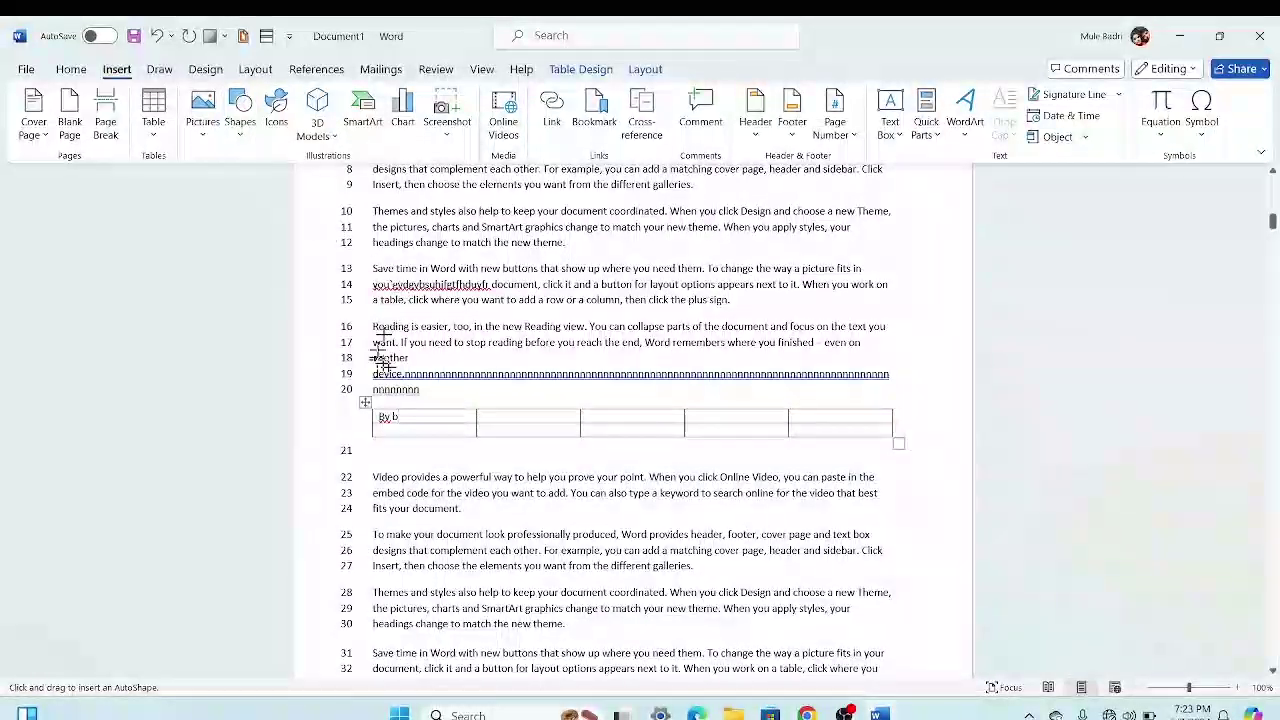
pyautogui.moveTo(372, 412); pyautogui.dragTo(455, 440)
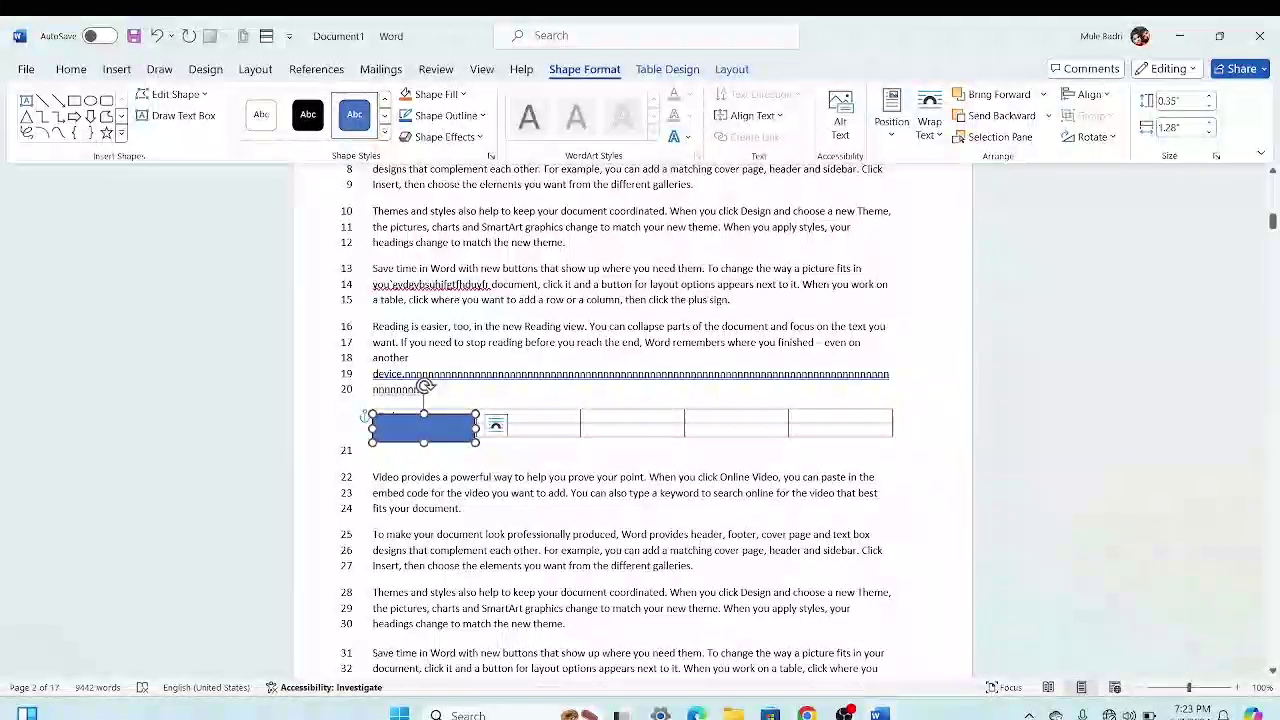
pyautogui.click(112, 69)
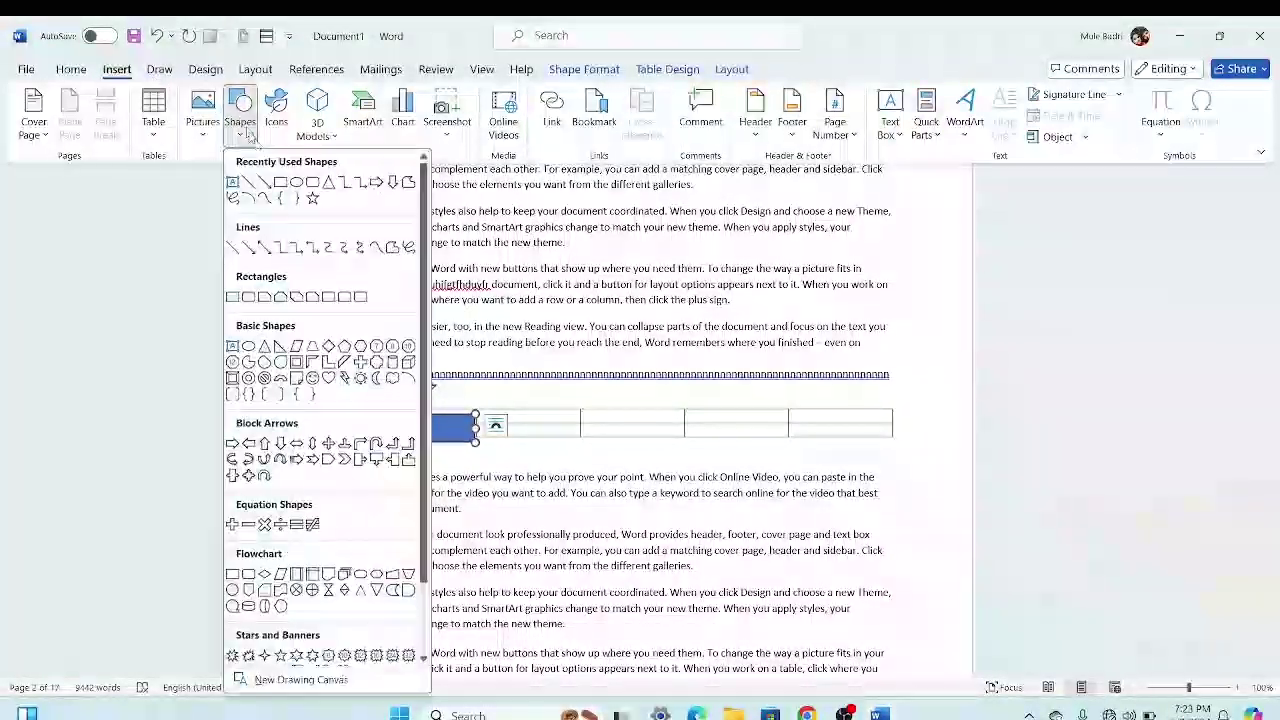
pyautogui.click(298, 183)
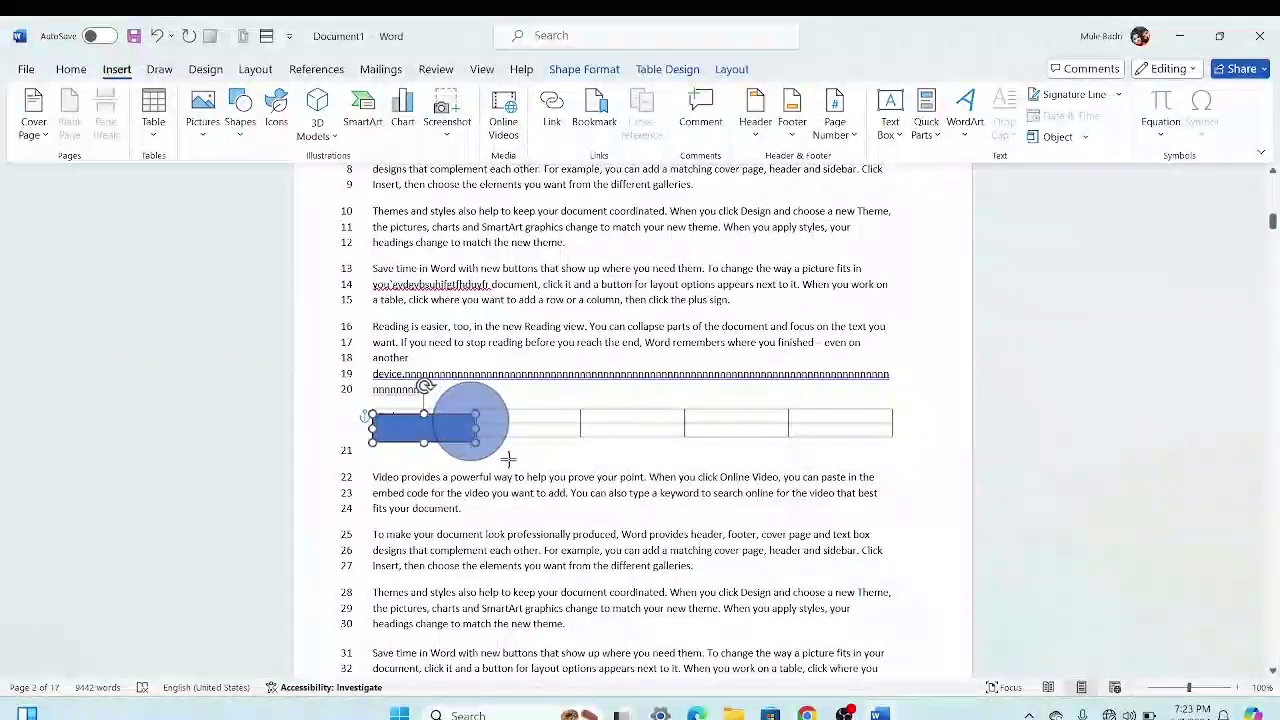
# Step: Enter random filler text beginning with "jujfhe" inside the rectangle over the table
pyautogui.click(410, 418)
pyautogui.write('jujfh')
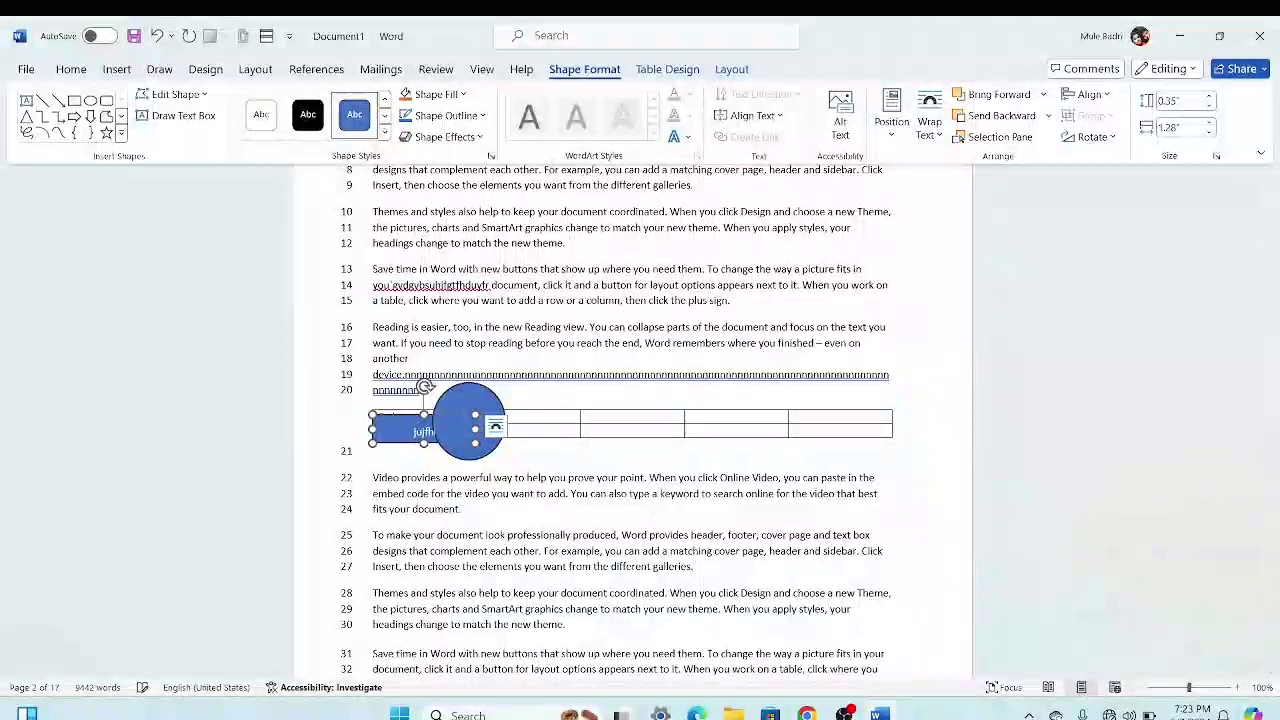
pyautogui.write('ejt')
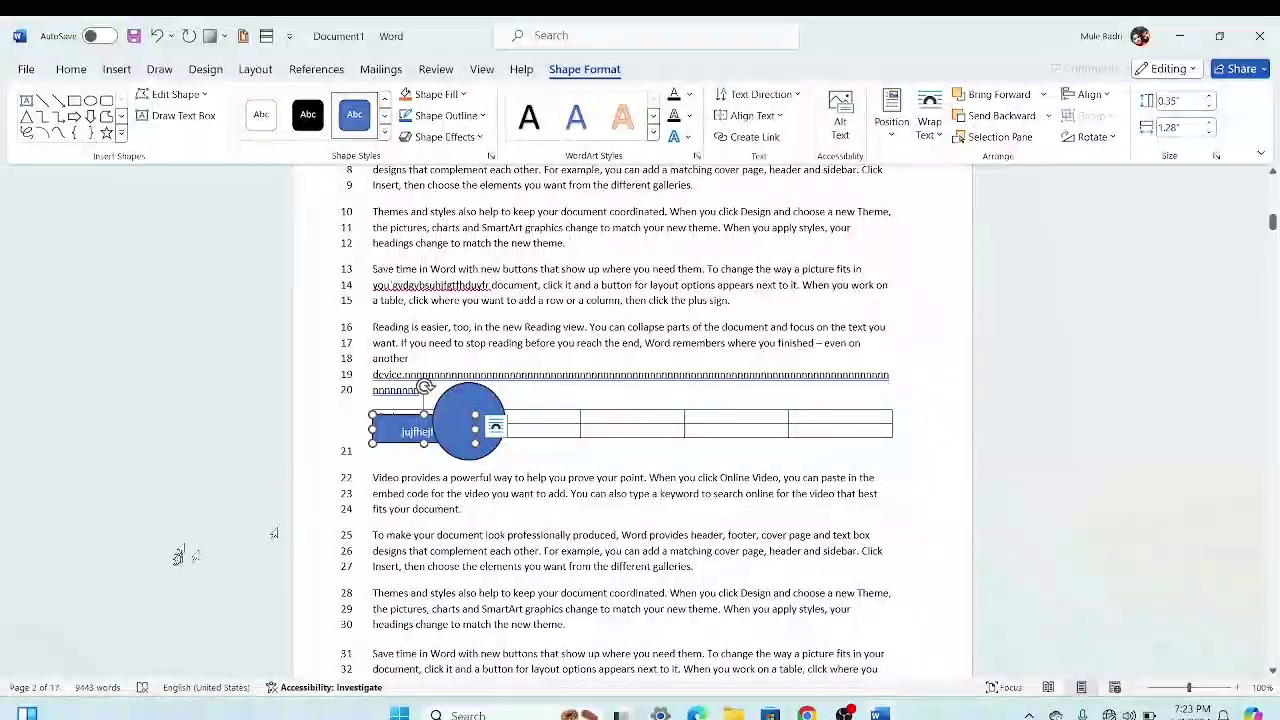
pyautogui.click(418, 456)
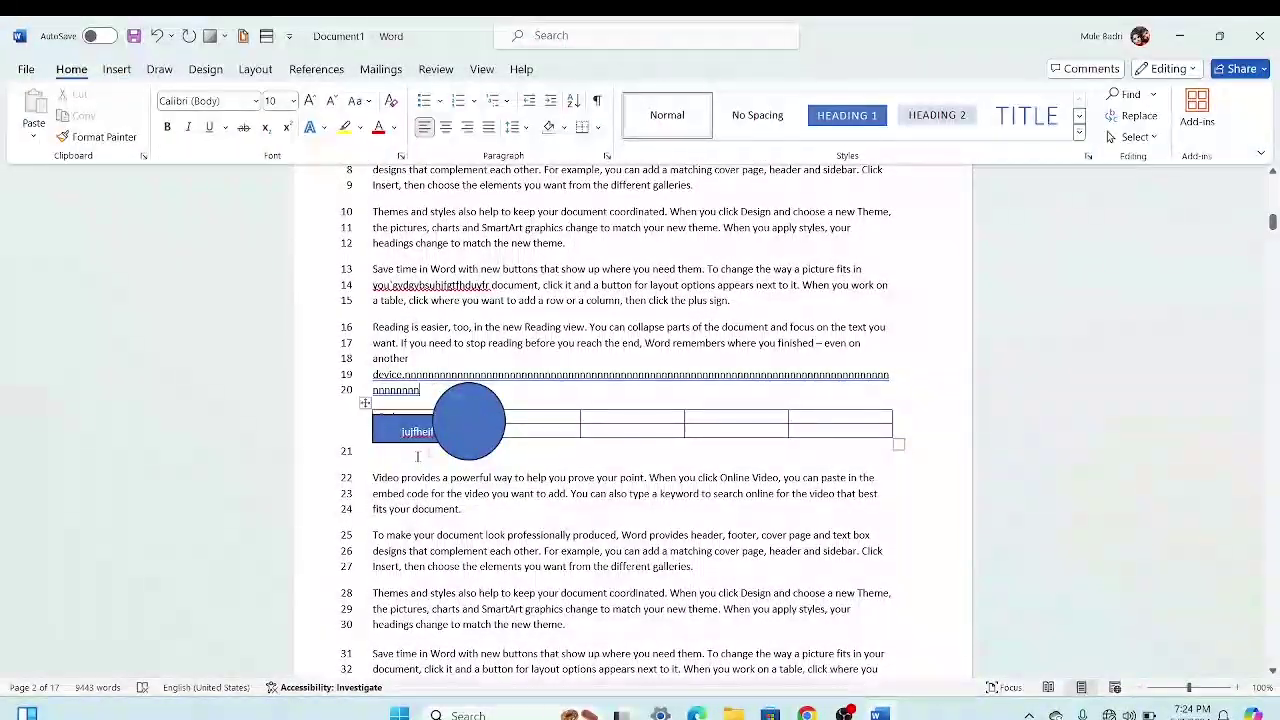
# Step: Send the circle backward so that it lies behind the rectangle
pyautogui.click(473, 432)
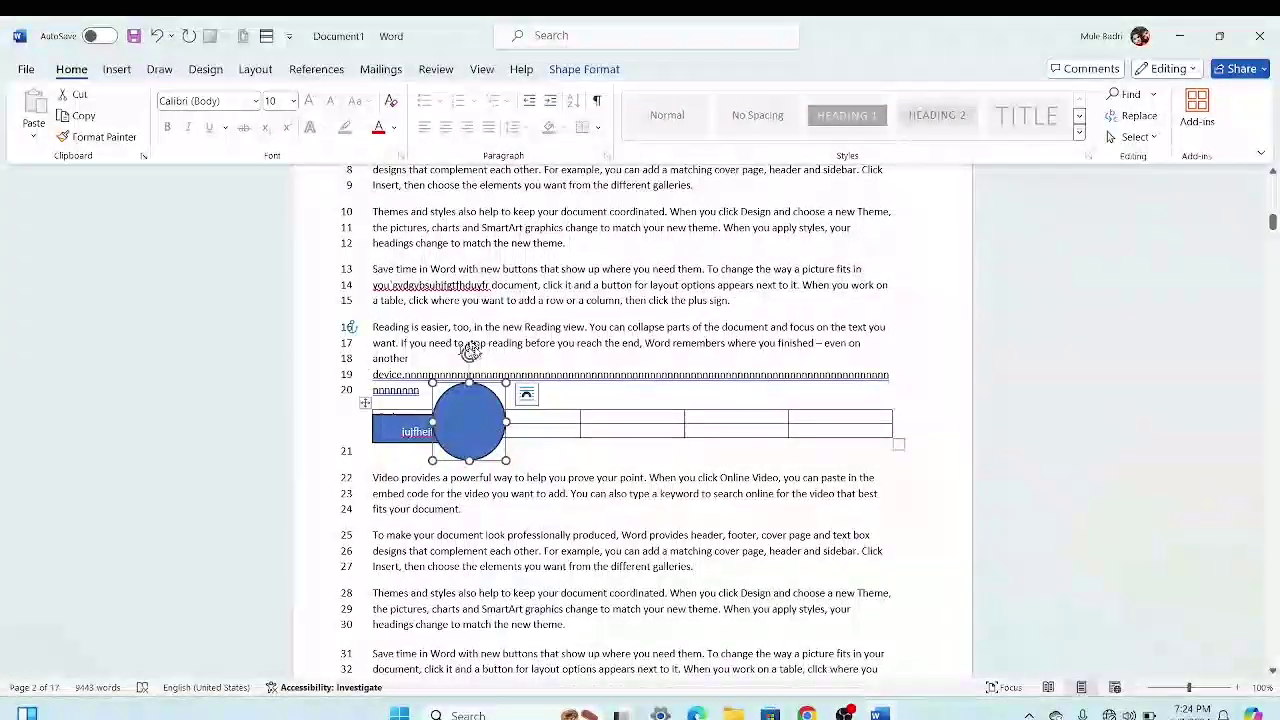
pyautogui.click(467, 435)
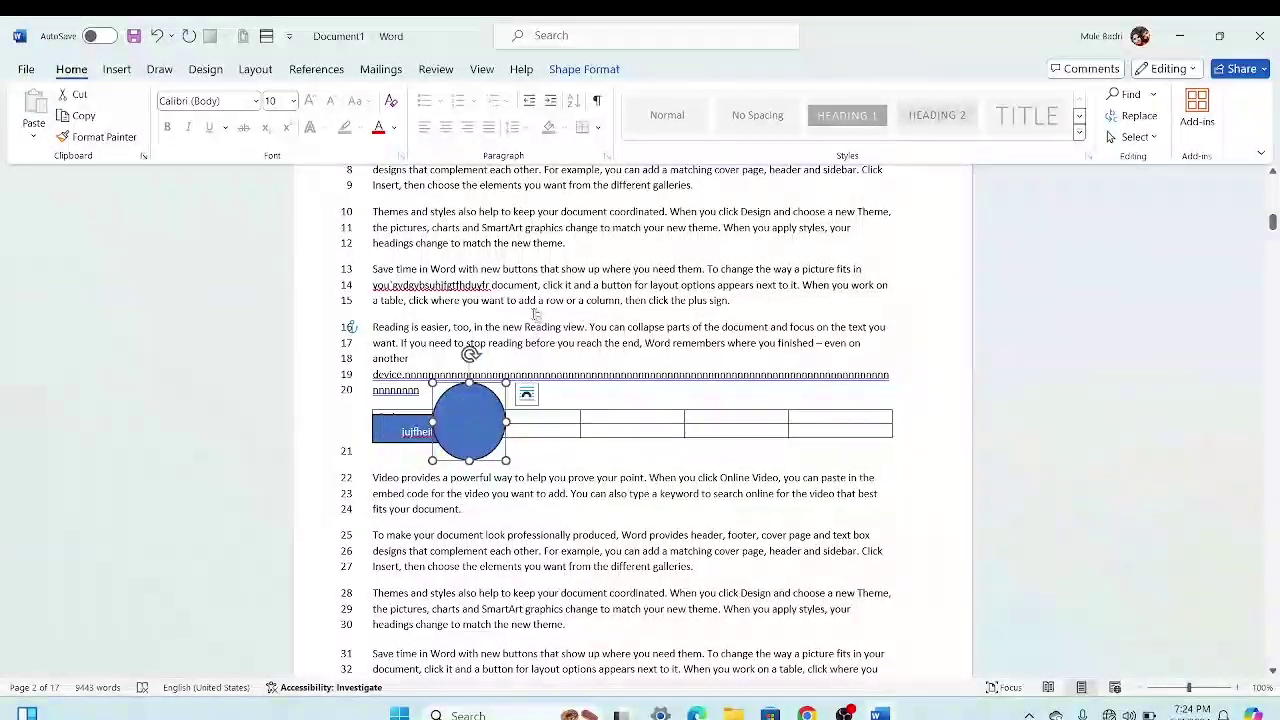
pyautogui.click(440, 72)
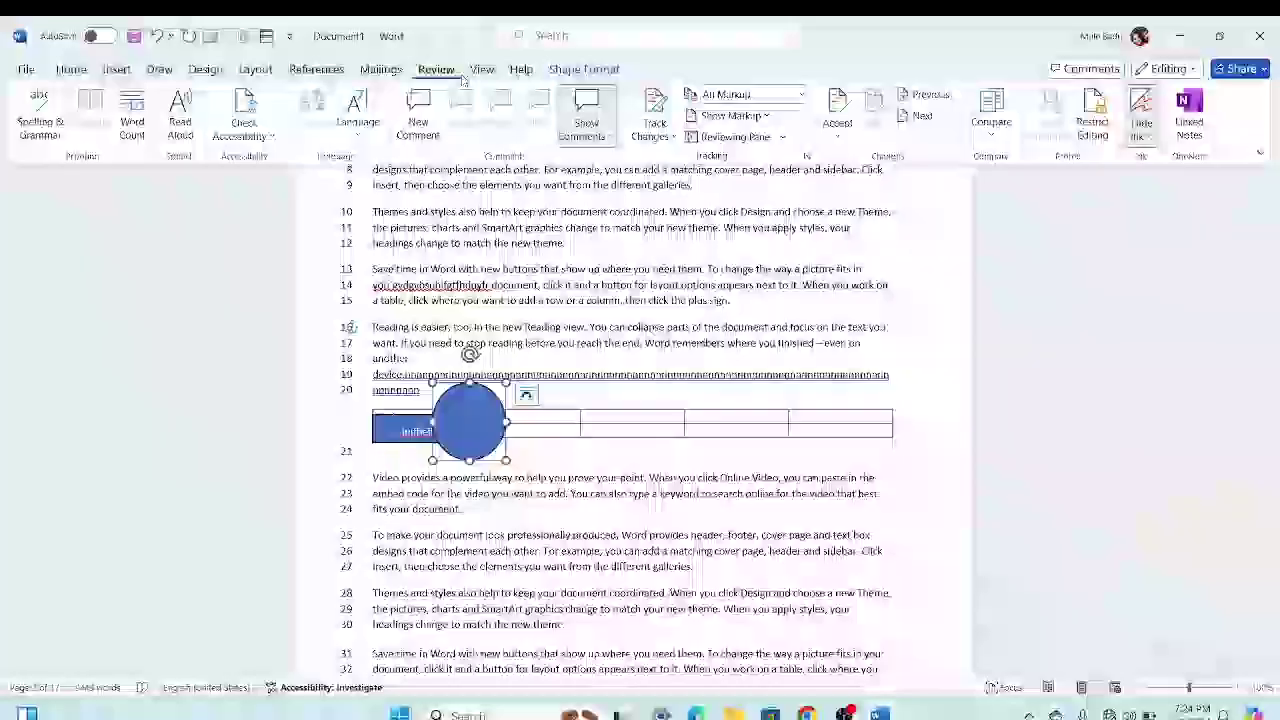
pyautogui.click(256, 72)
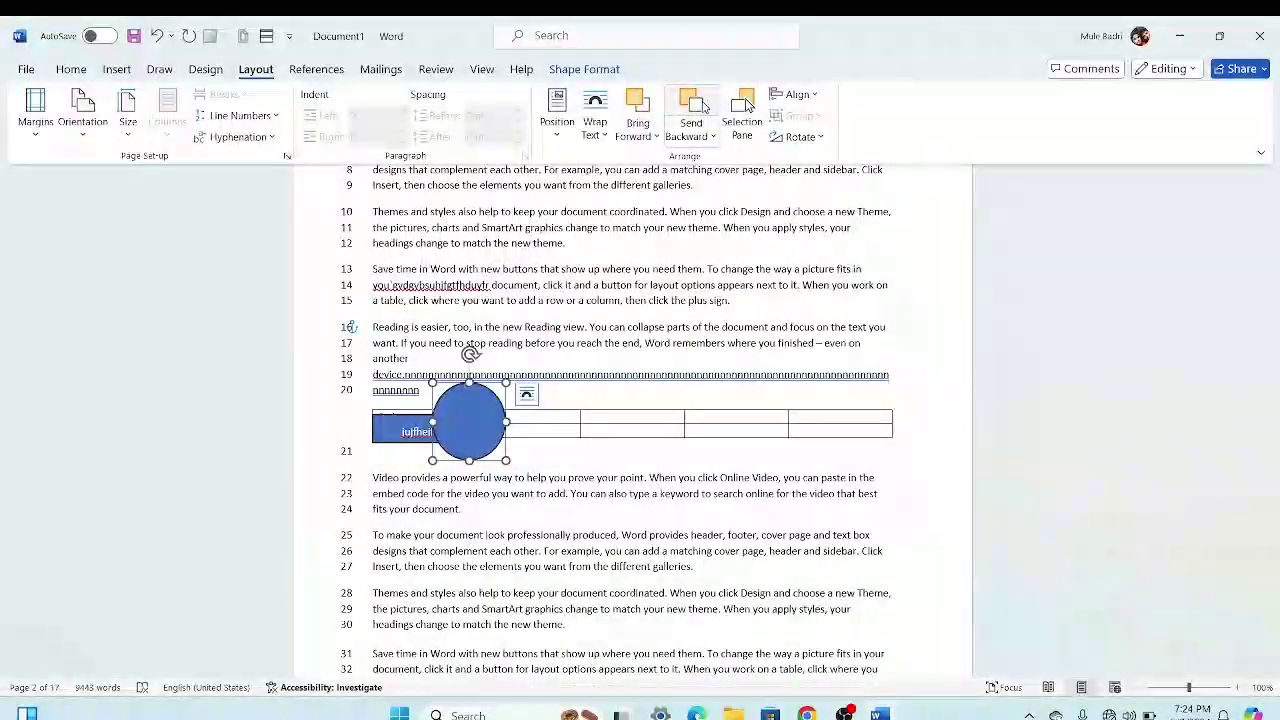
pyautogui.click(703, 105)
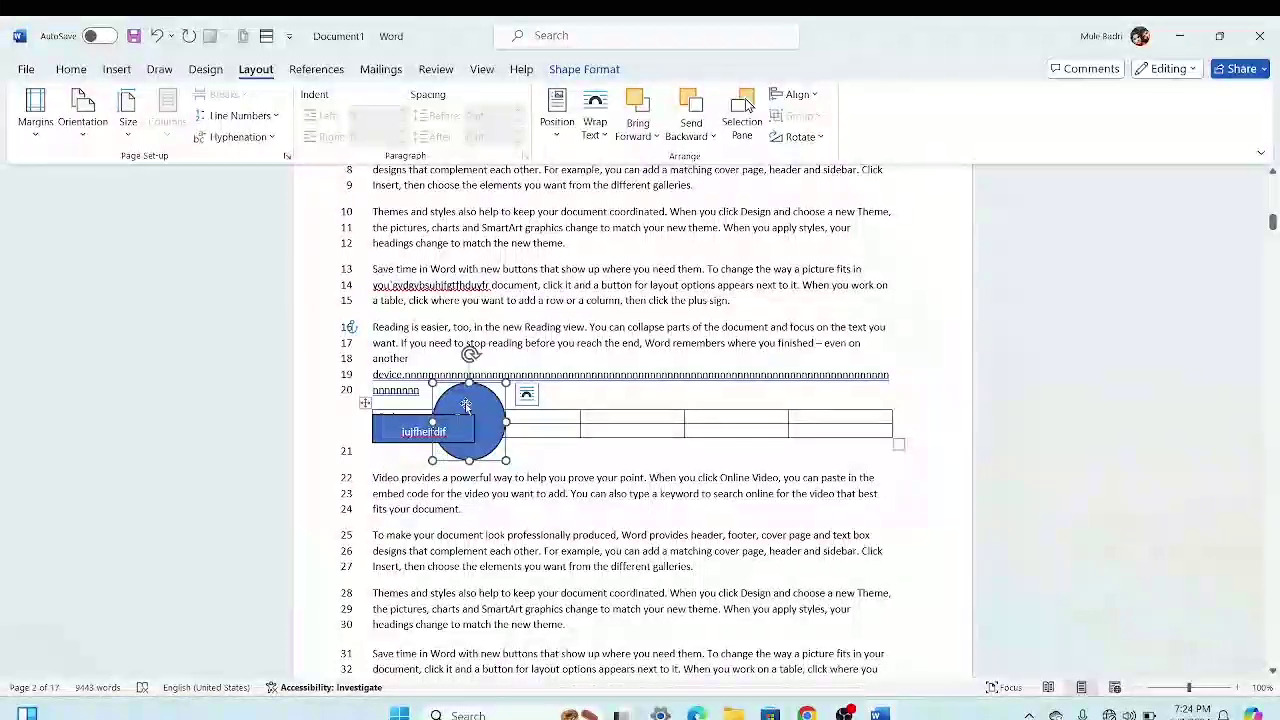
# Step: Send the rectangle over the table one layer backward and bring it forward again in front of the circle
pyautogui.click(400, 430)
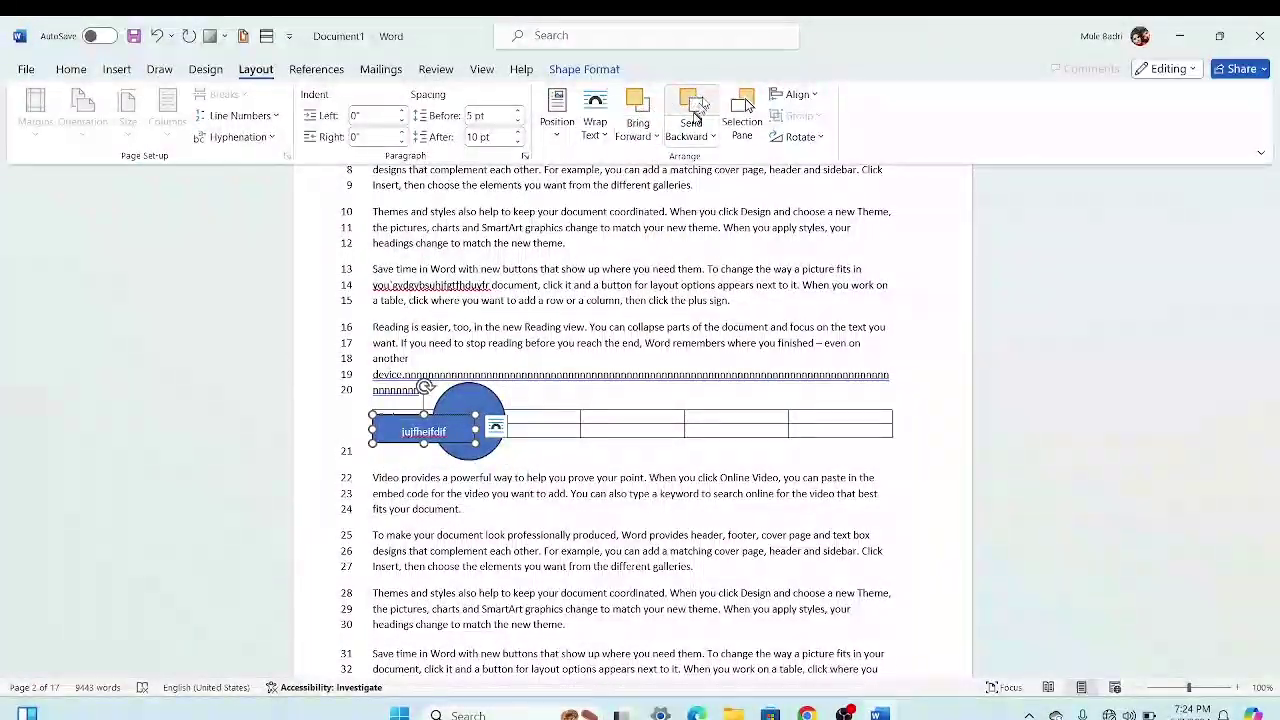
pyautogui.click(698, 106)
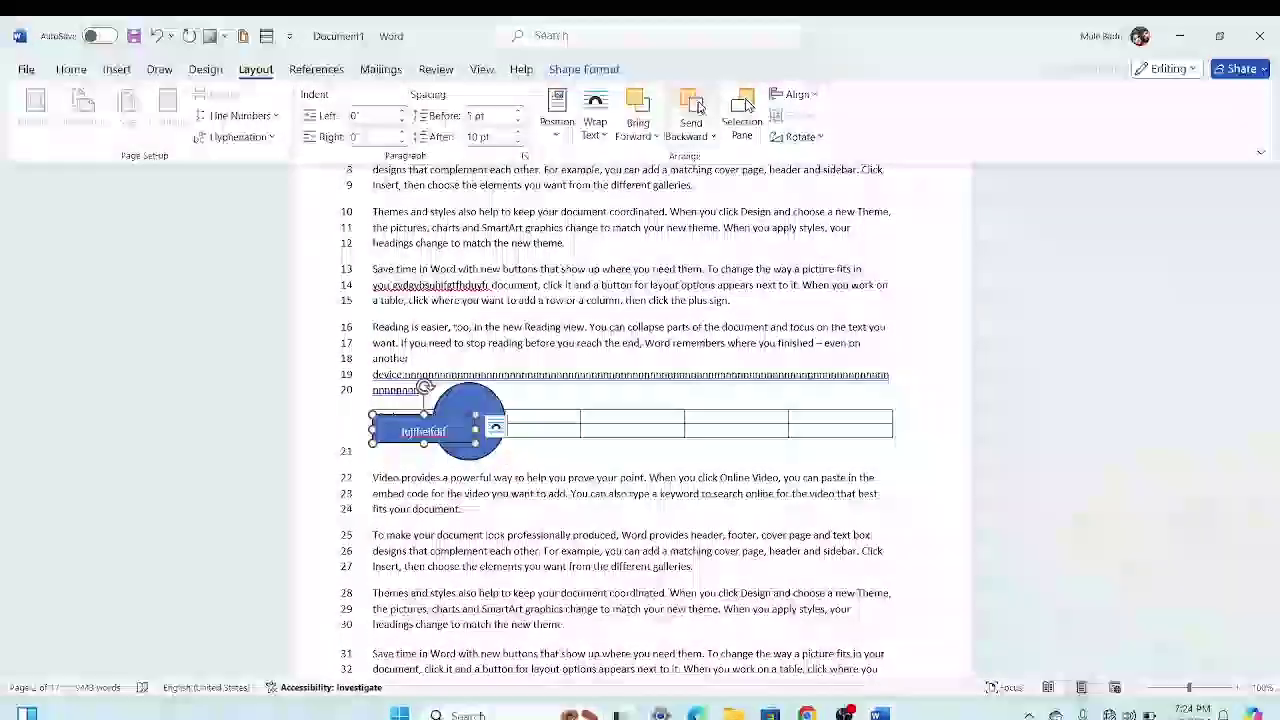
pyautogui.click(640, 100)
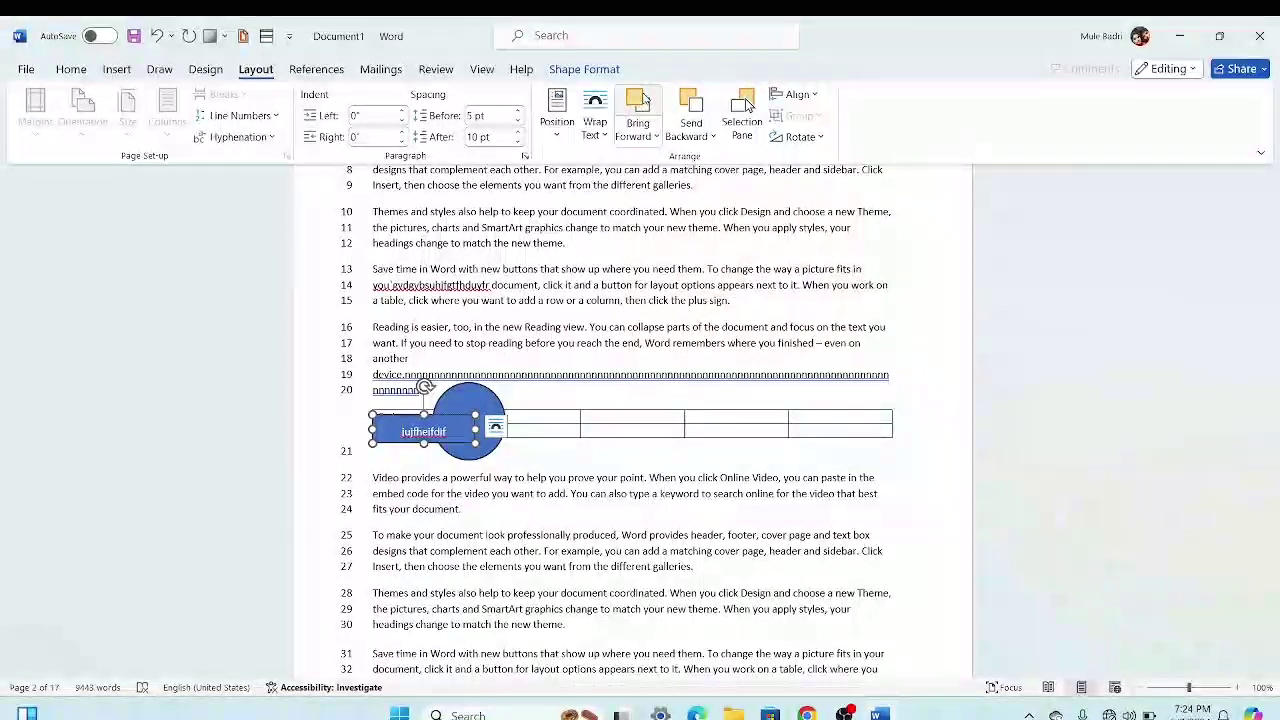
# Step: Append "hhhhhhh" to the rectangle's filler text and set the rectangle's text wrapping to In Line with Text
pyautogui.click(606, 132)
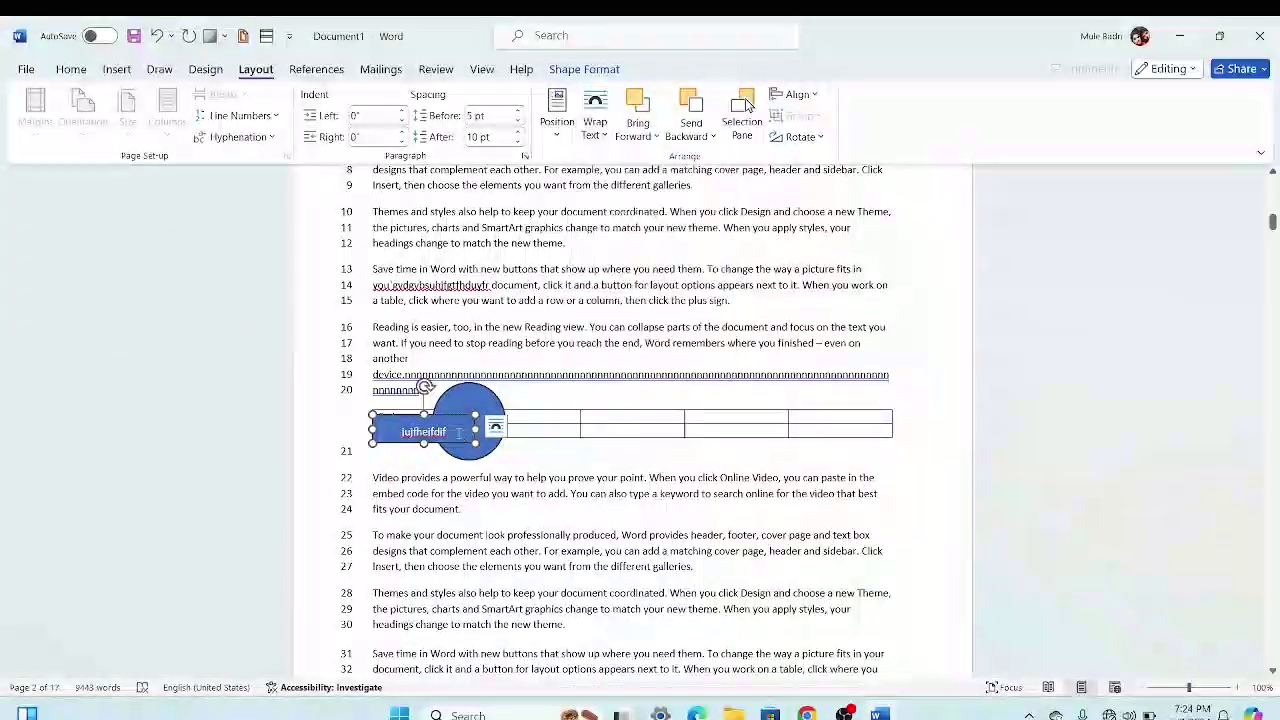
pyautogui.write('hhhhhhh')
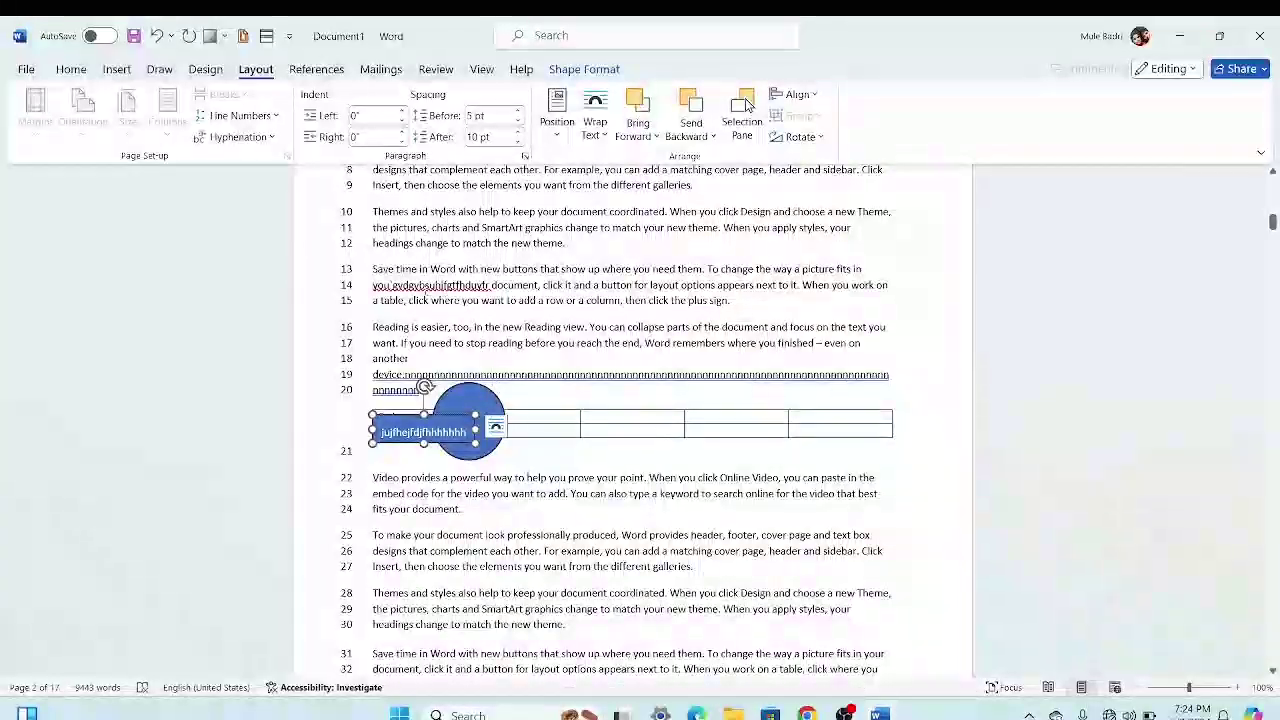
pyautogui.click(600, 128)
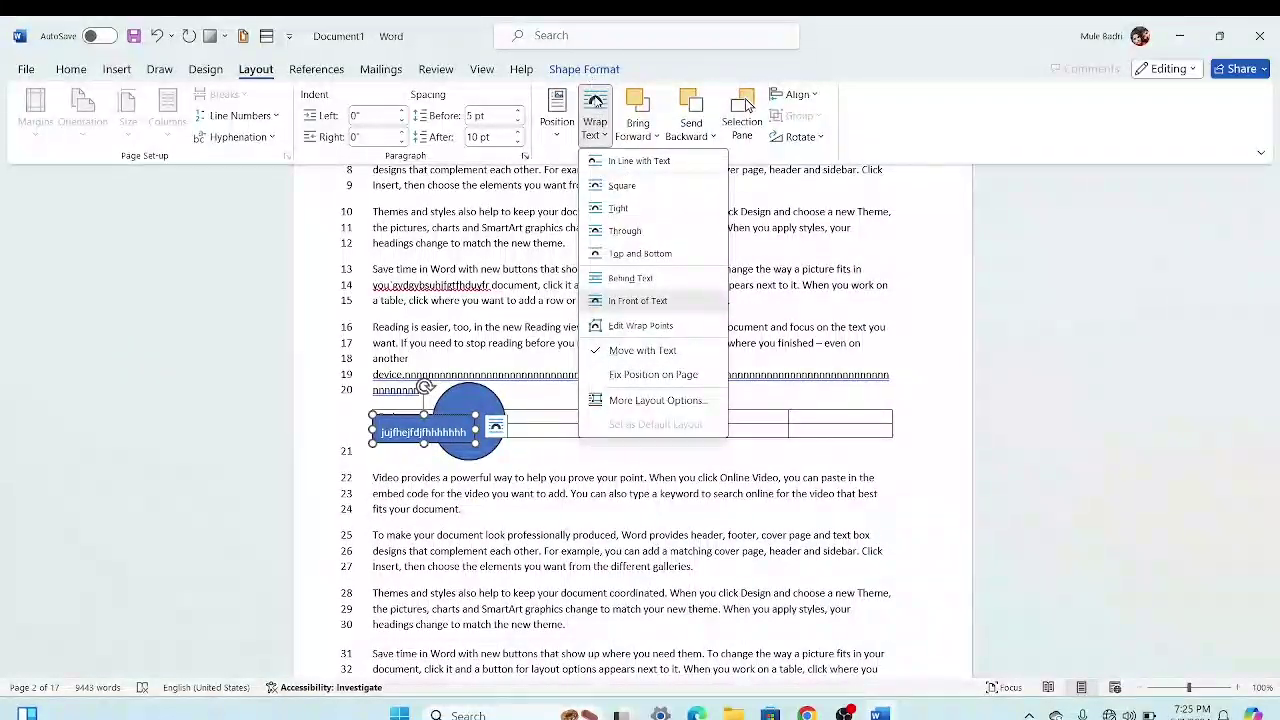
pyautogui.click(600, 128)
pyautogui.click(600, 128)
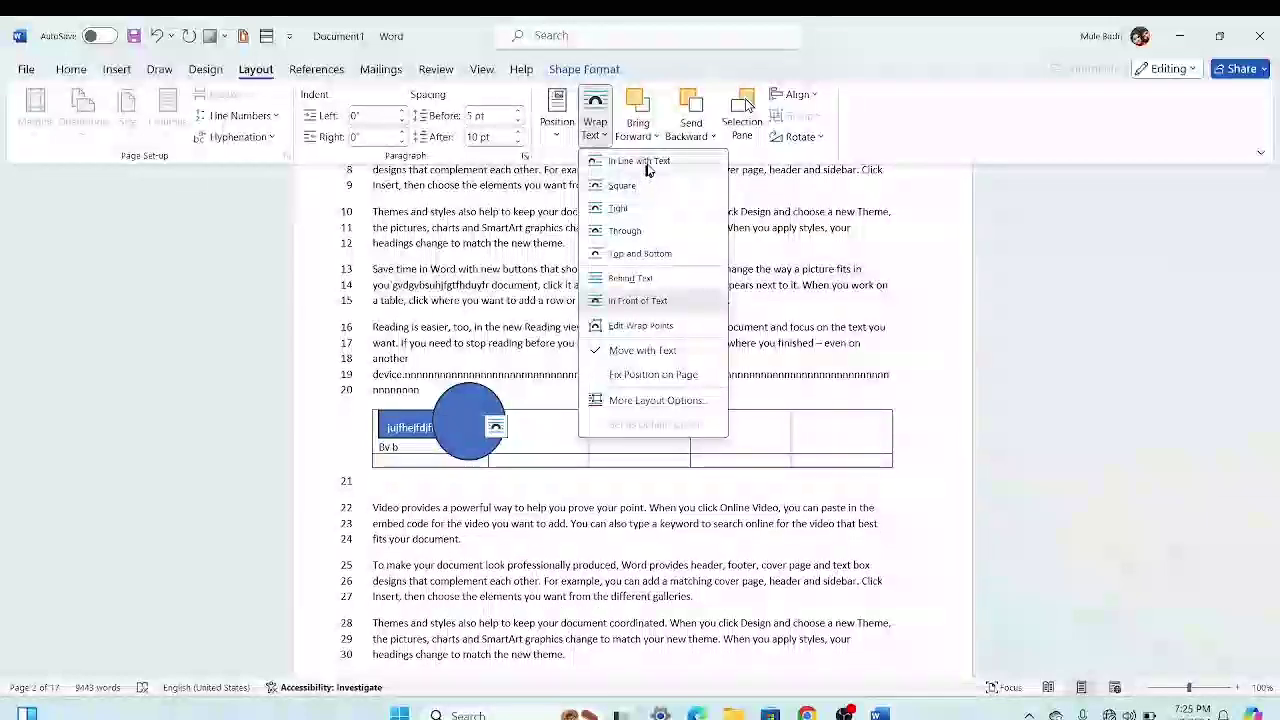
pyautogui.click(648, 165)
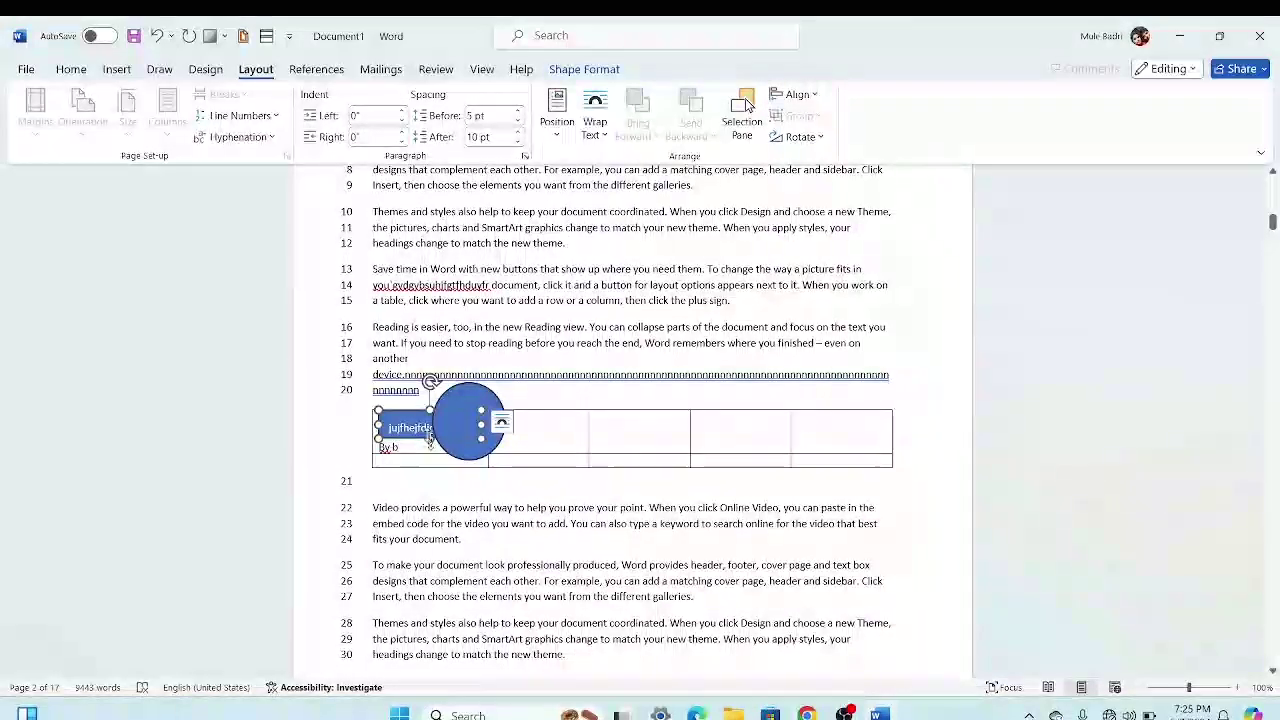
# Step: Stretch the rectangle downward to several times its height and reapply In Line with Text wrapping
pyautogui.moveTo(430, 438); pyautogui.dragTo(430, 552)
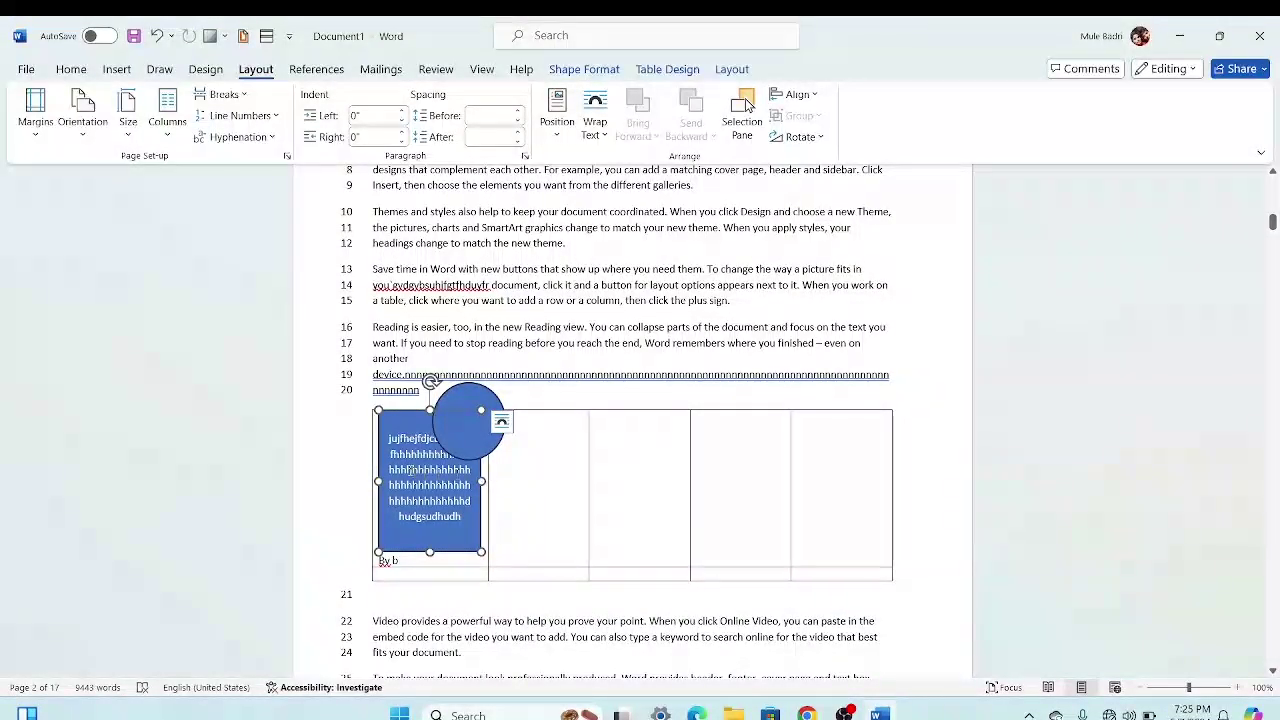
pyautogui.click(594, 115)
pyautogui.click(655, 163)
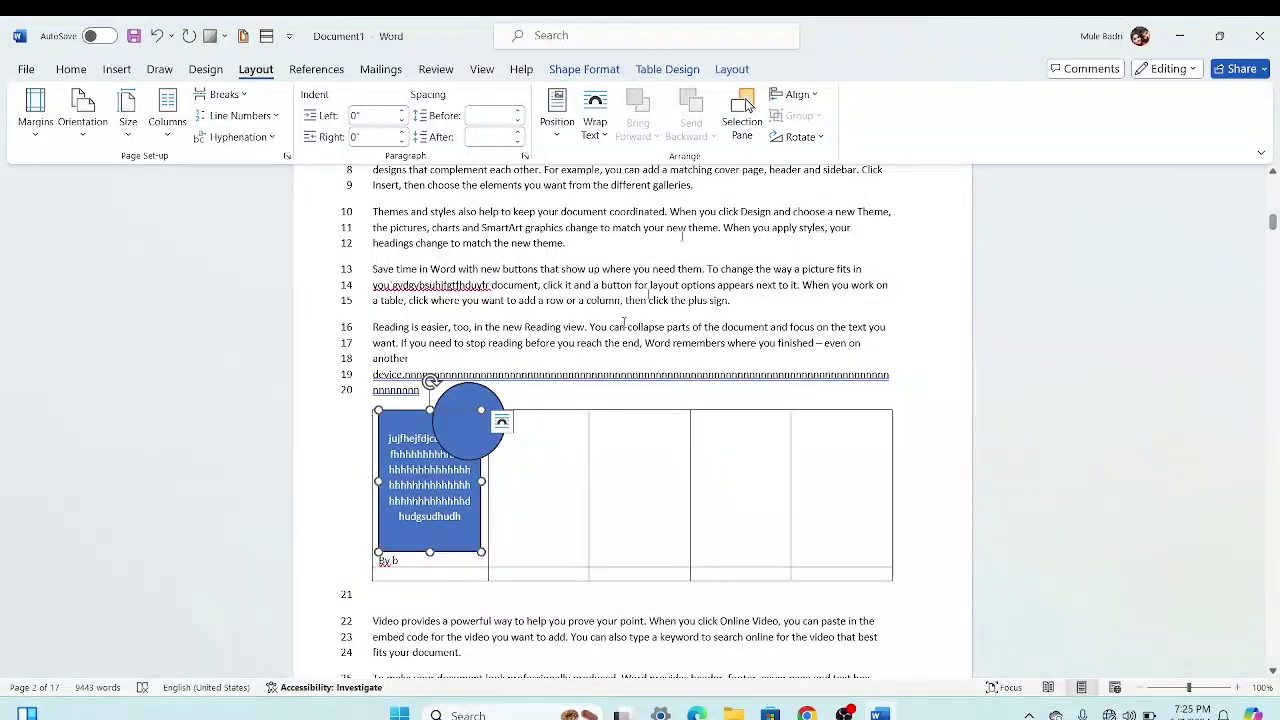
# Step: Examine the rectangle's wrapping styles in the additional layout options and close them without changes
pyautogui.click(598, 122)
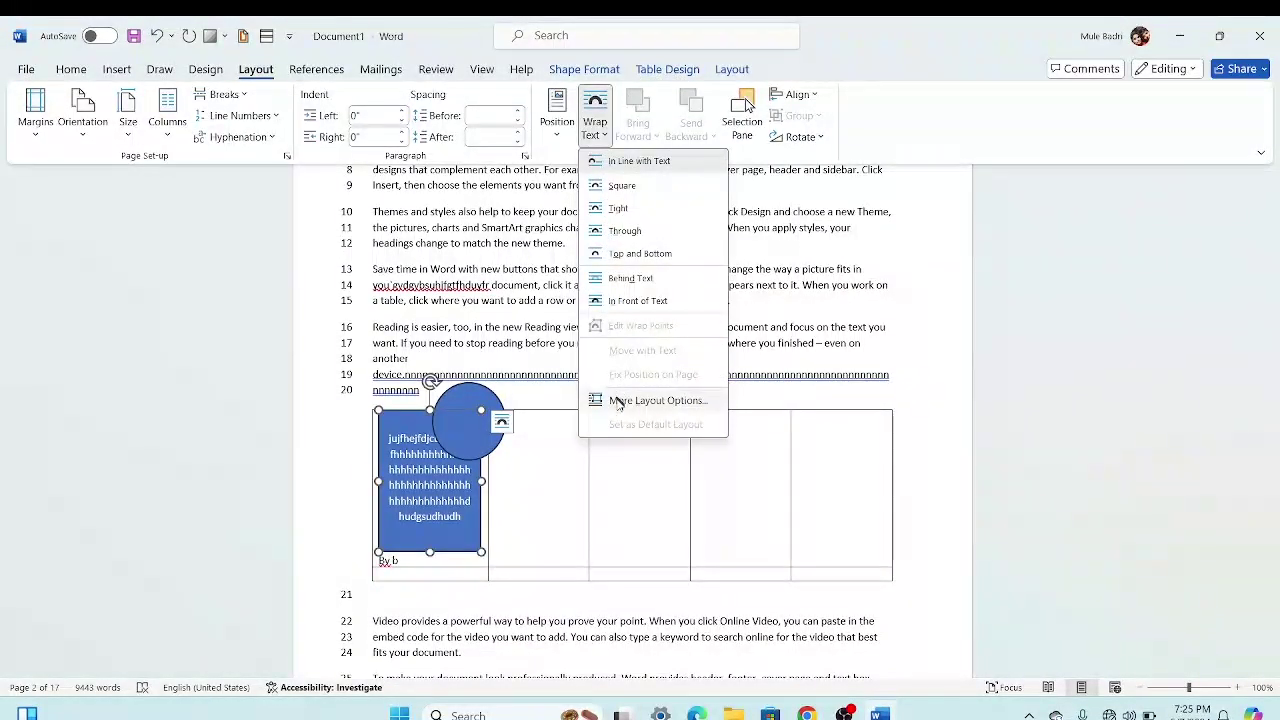
pyautogui.click(656, 400)
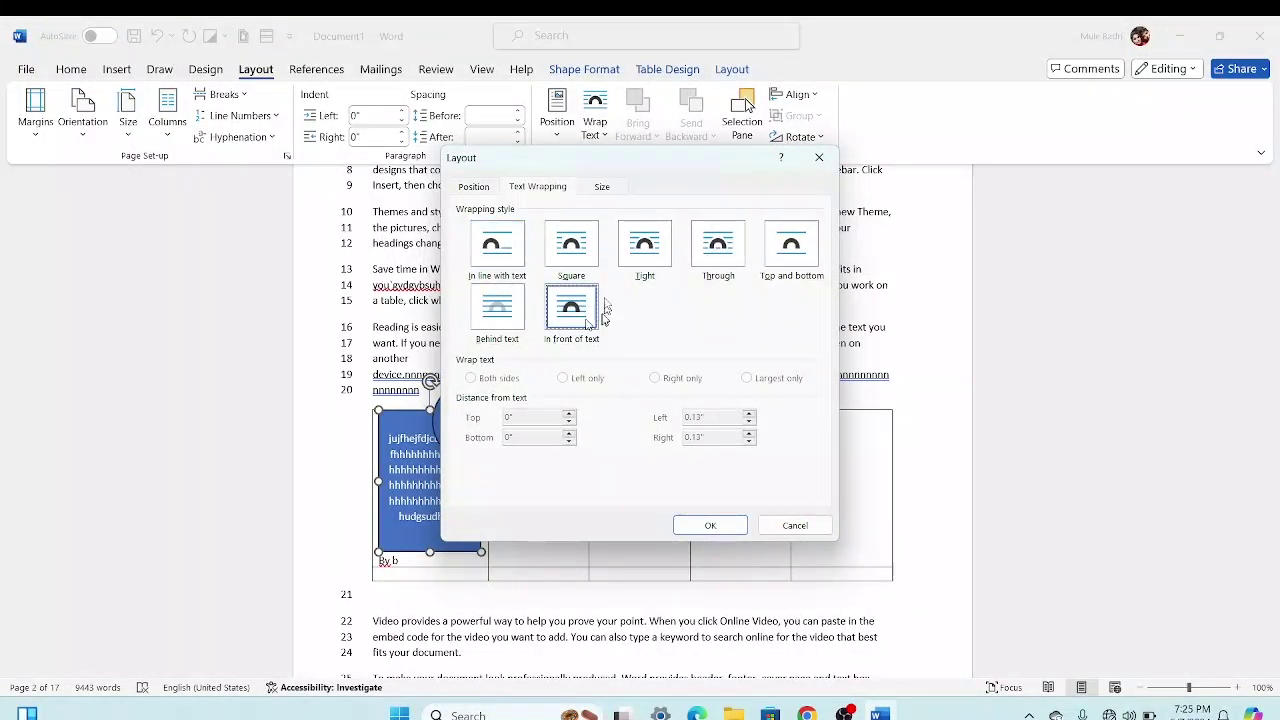
pyautogui.click(819, 157)
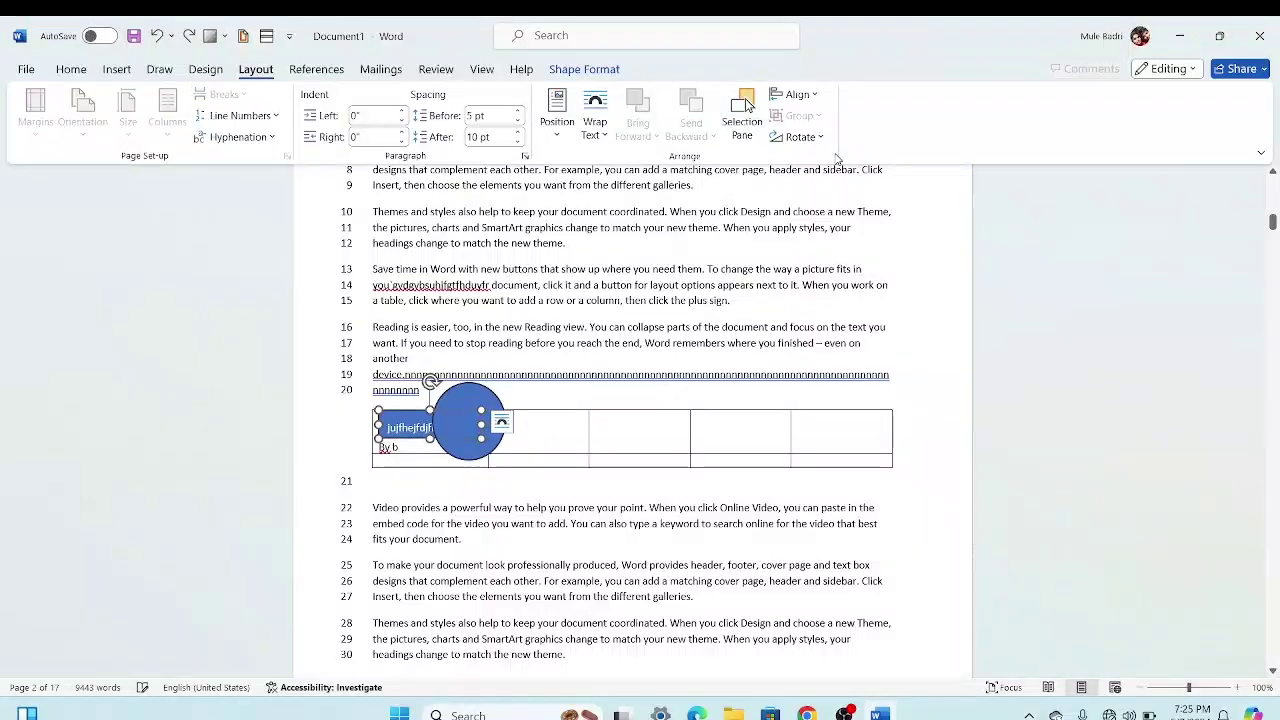
pyautogui.click(430, 428)
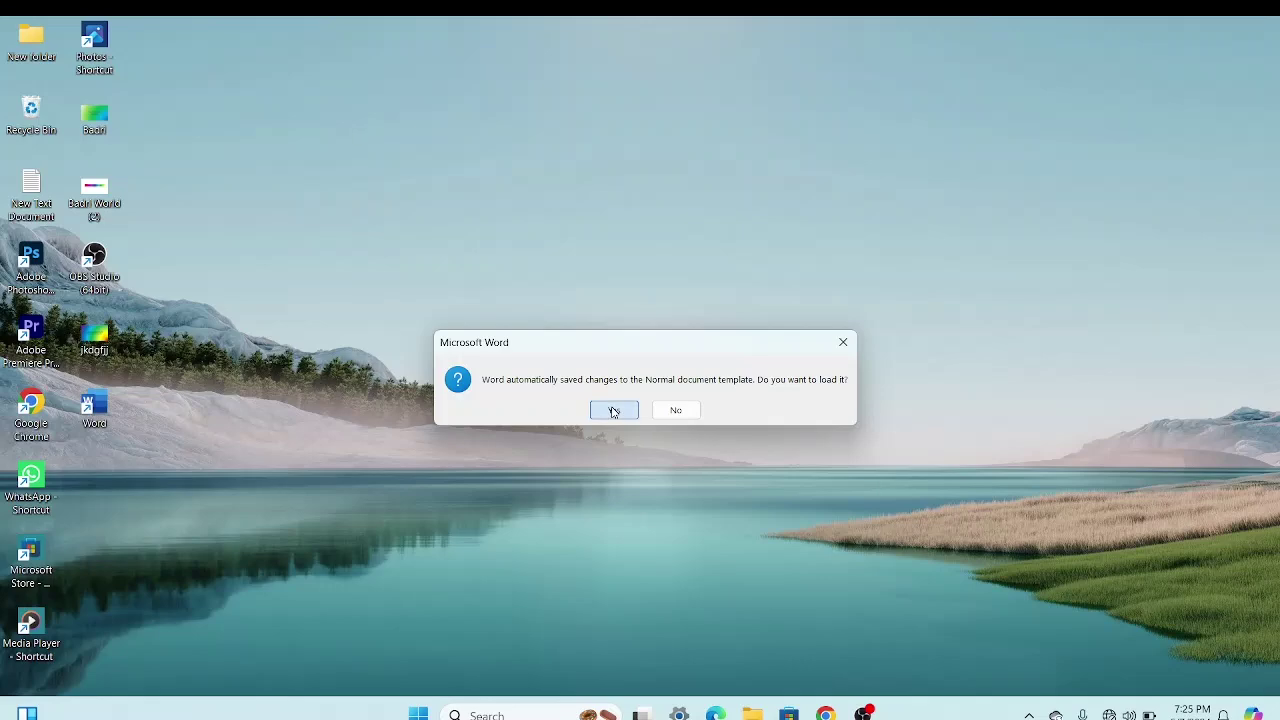
# Step: Accept loading the automatically saved Normal template changes, dismiss the file warning, and return to the recovered document
pyautogui.click(614, 411)
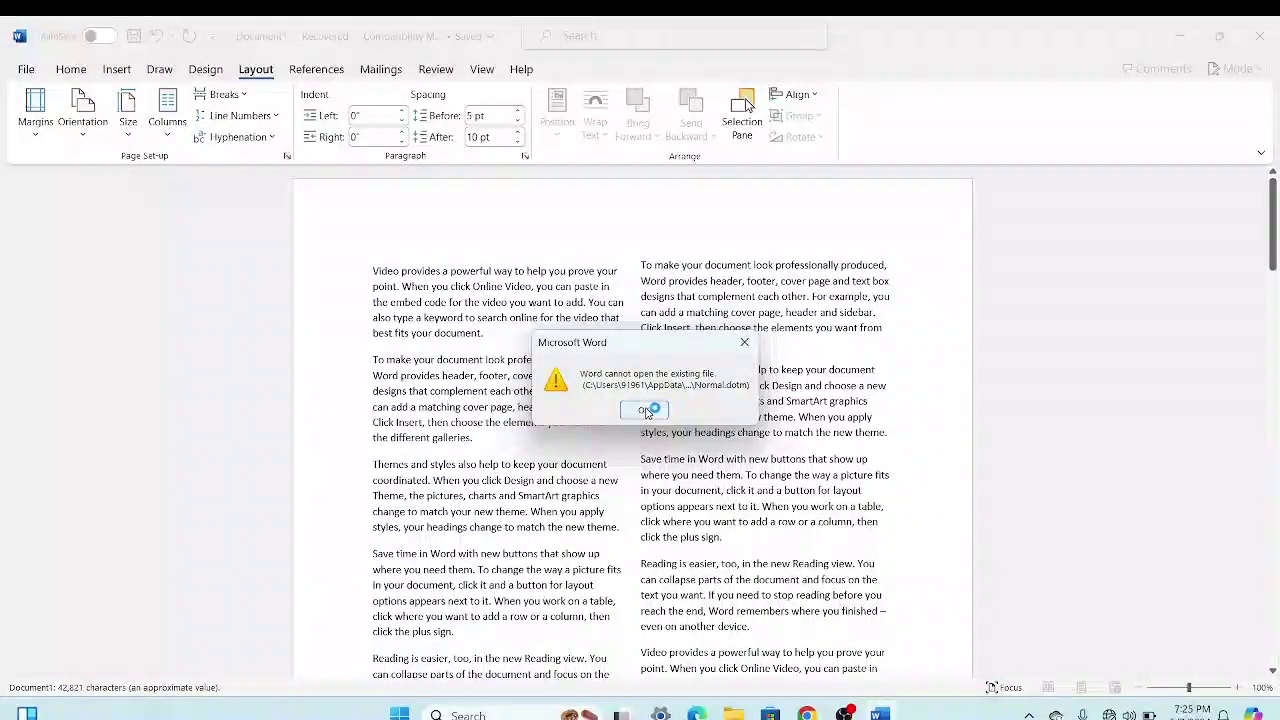
pyautogui.click(647, 410)
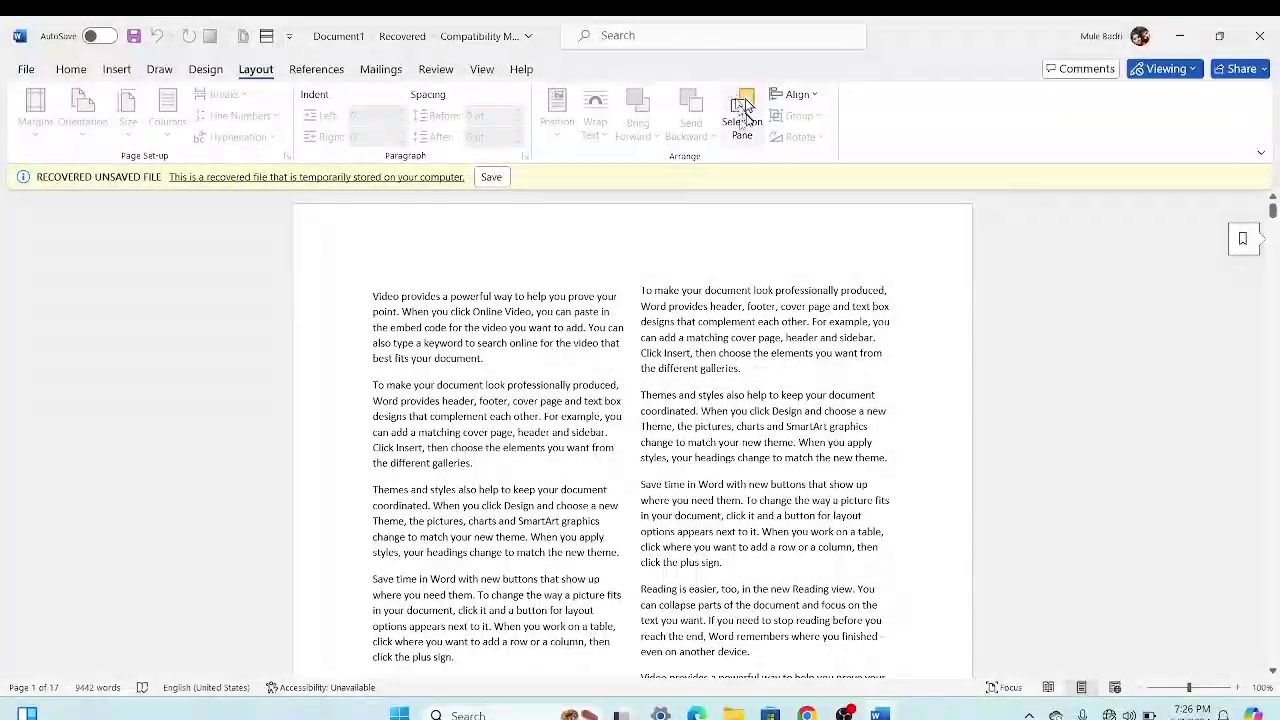
pyautogui.click(521, 445)
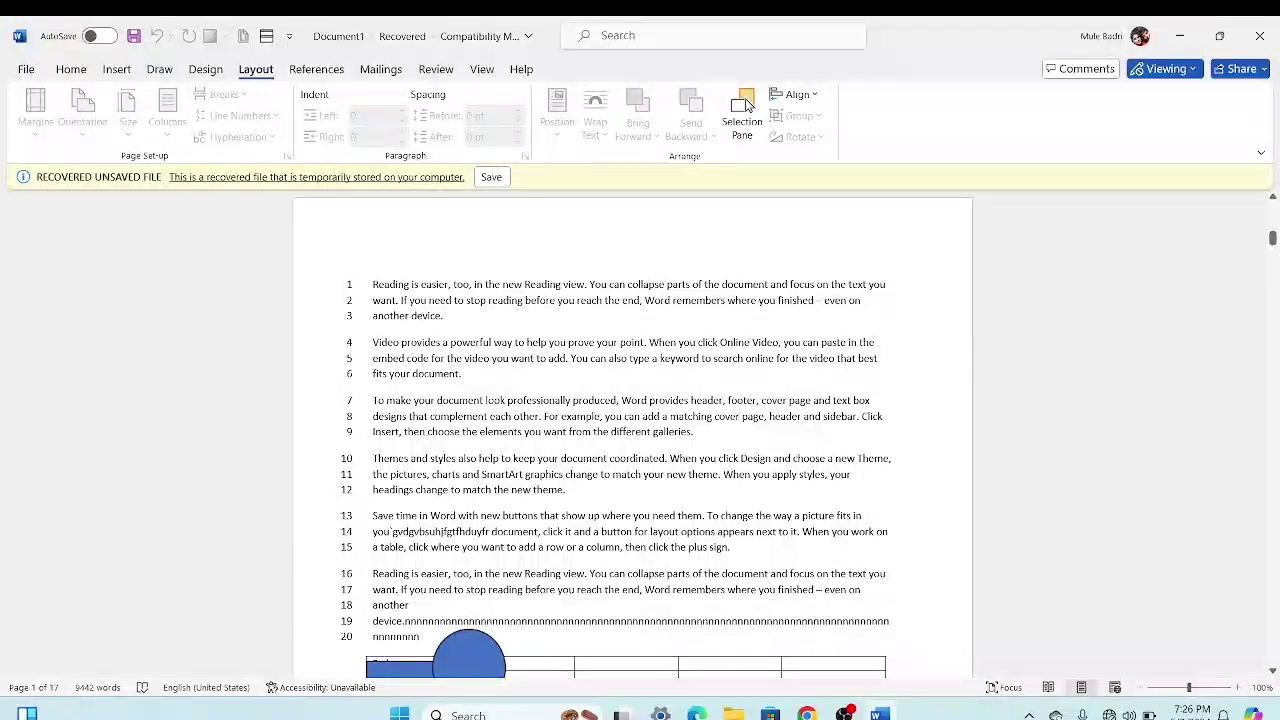
pyautogui.click(106, 70)
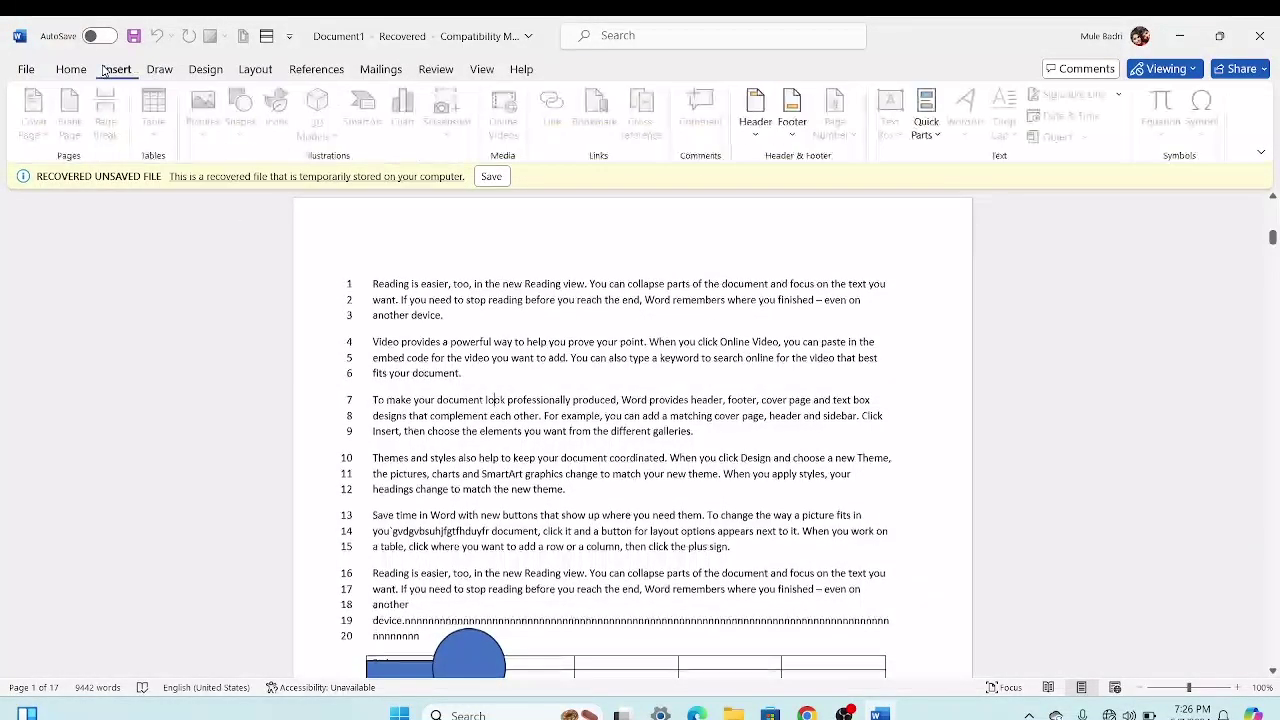
pyautogui.click(85, 67)
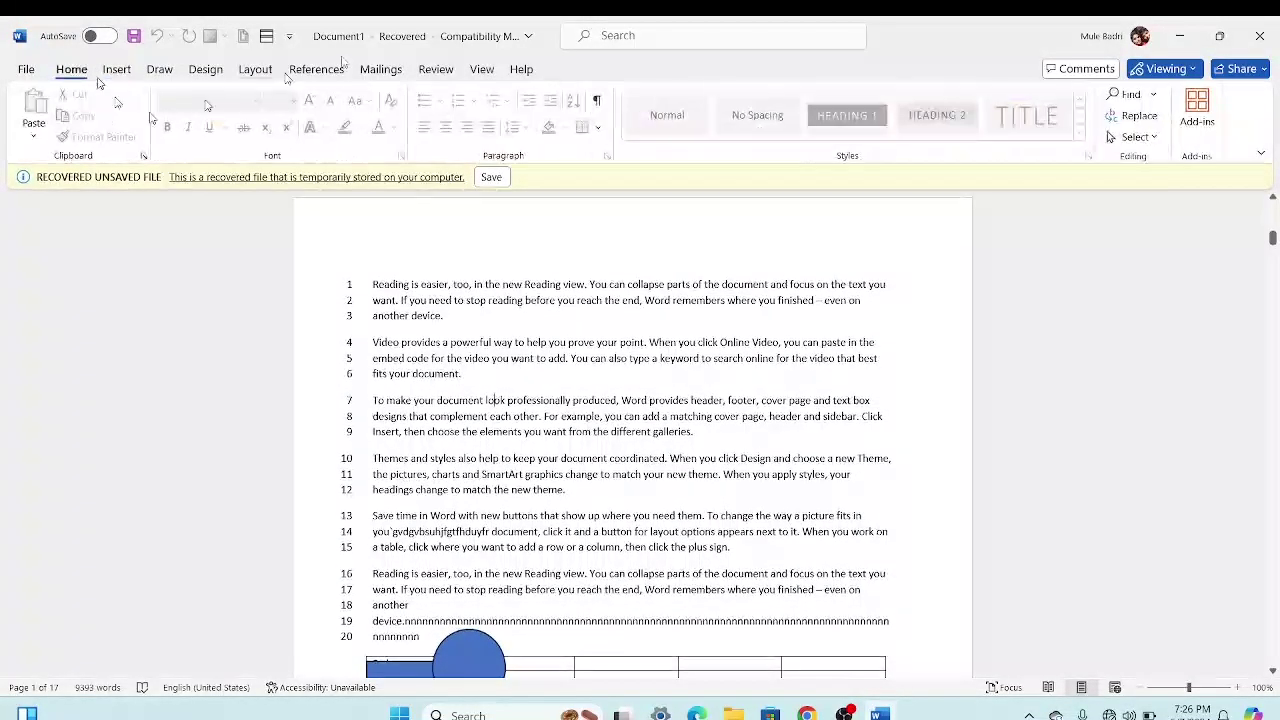
pyautogui.click(428, 72)
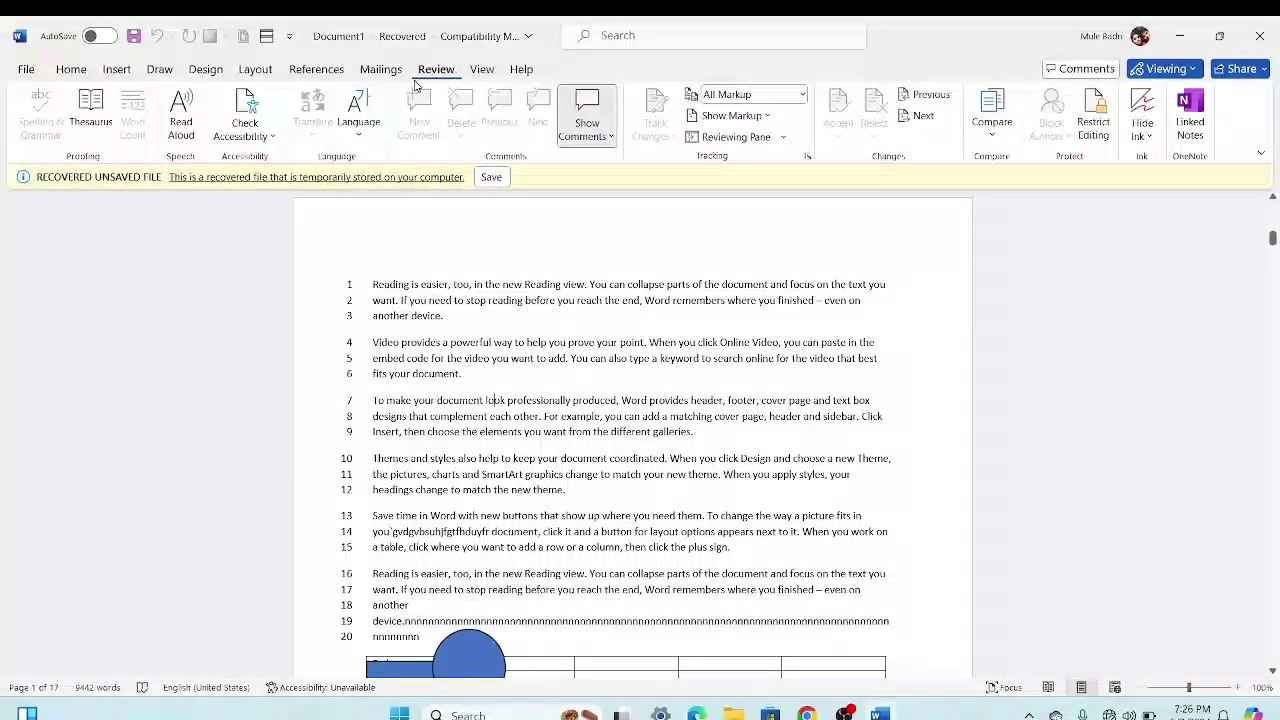
# Step: Save the recovered document as "Video provides a powerful way to help you prove your poin1" in OneDrive Documents, continuing past the compatibility check
pyautogui.click(490, 178)
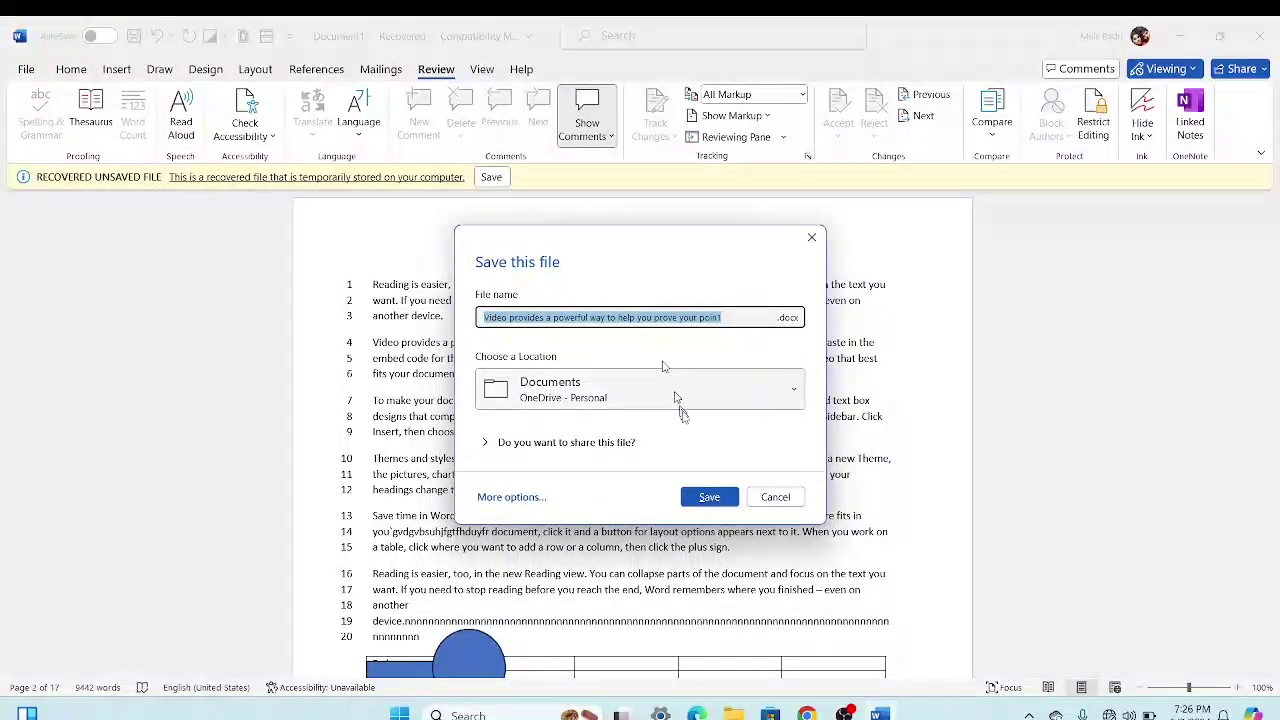
pyautogui.click(720, 497)
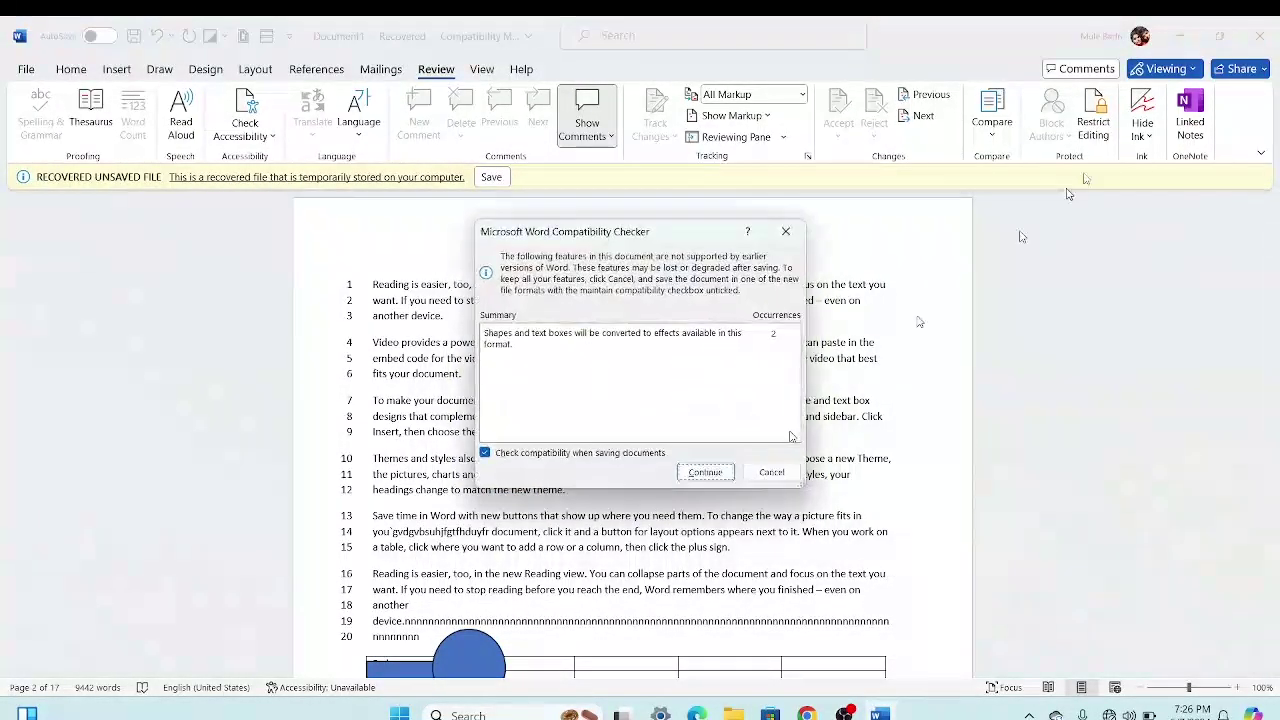
pyautogui.click(704, 471)
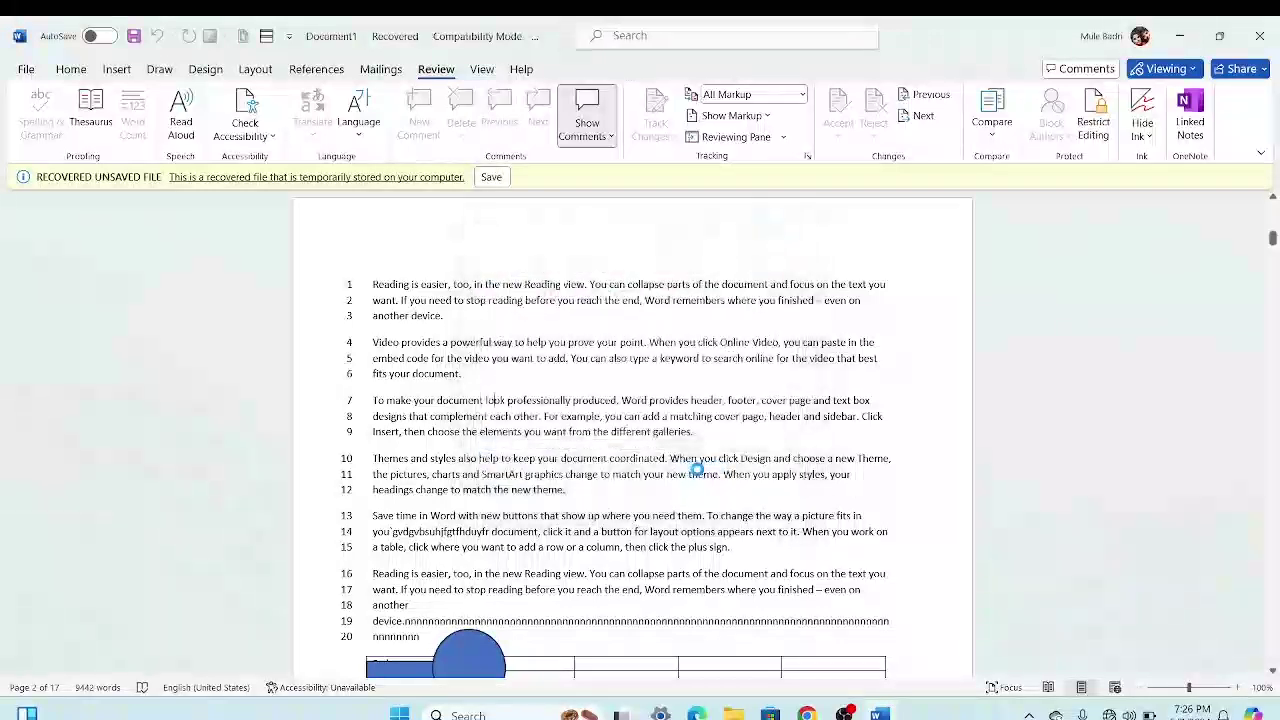
pyautogui.click(116, 69)
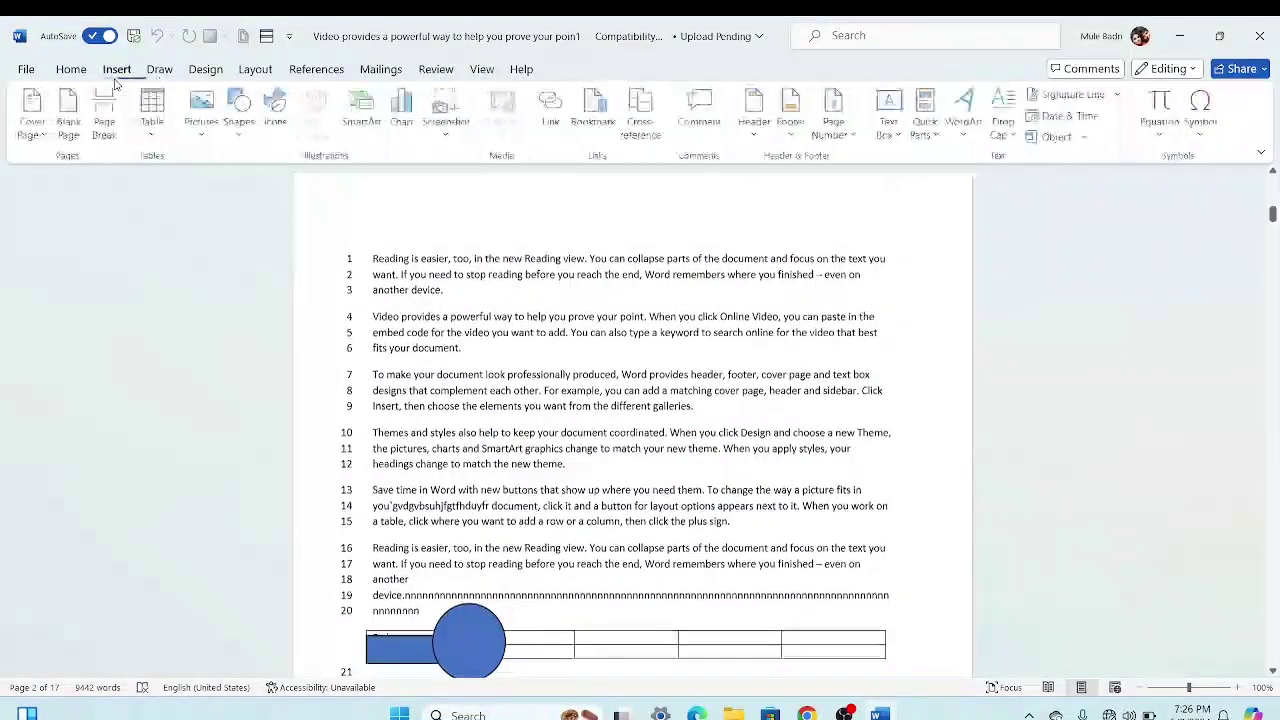
pyautogui.click(316, 69)
pyautogui.click(266, 69)
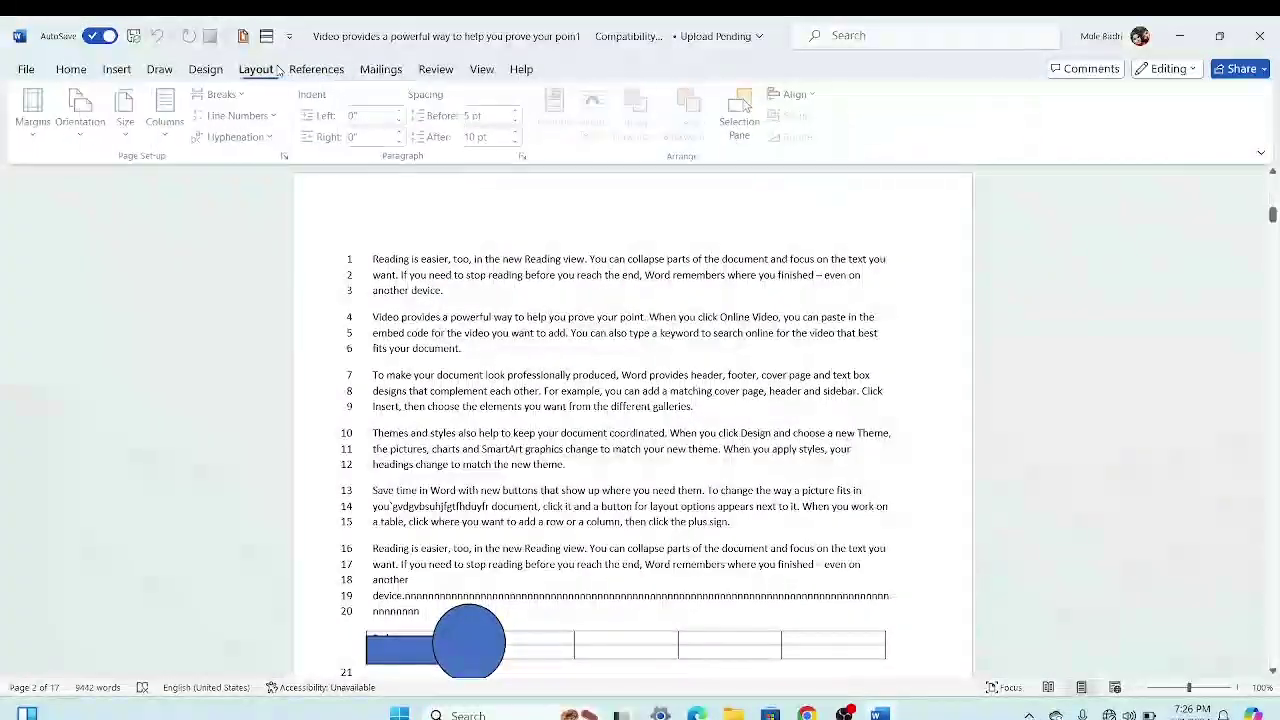
pyautogui.click(221, 74)
pyautogui.click(241, 74)
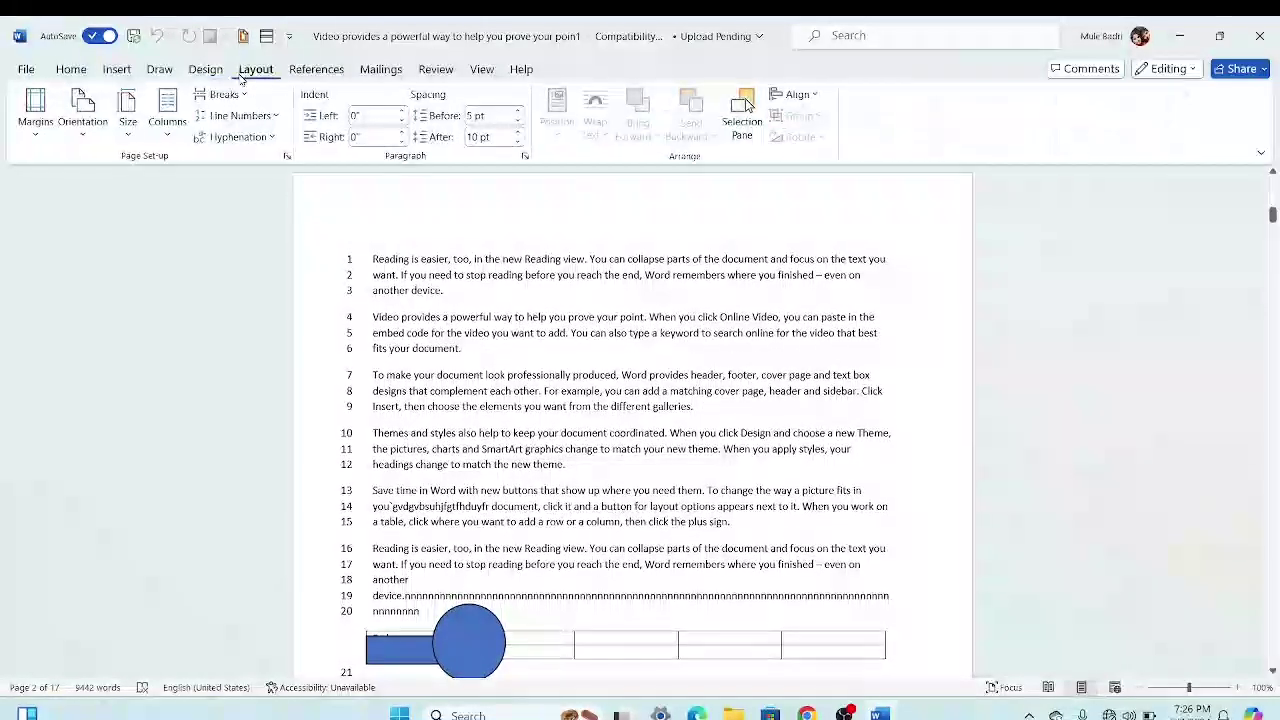
pyautogui.click(364, 117)
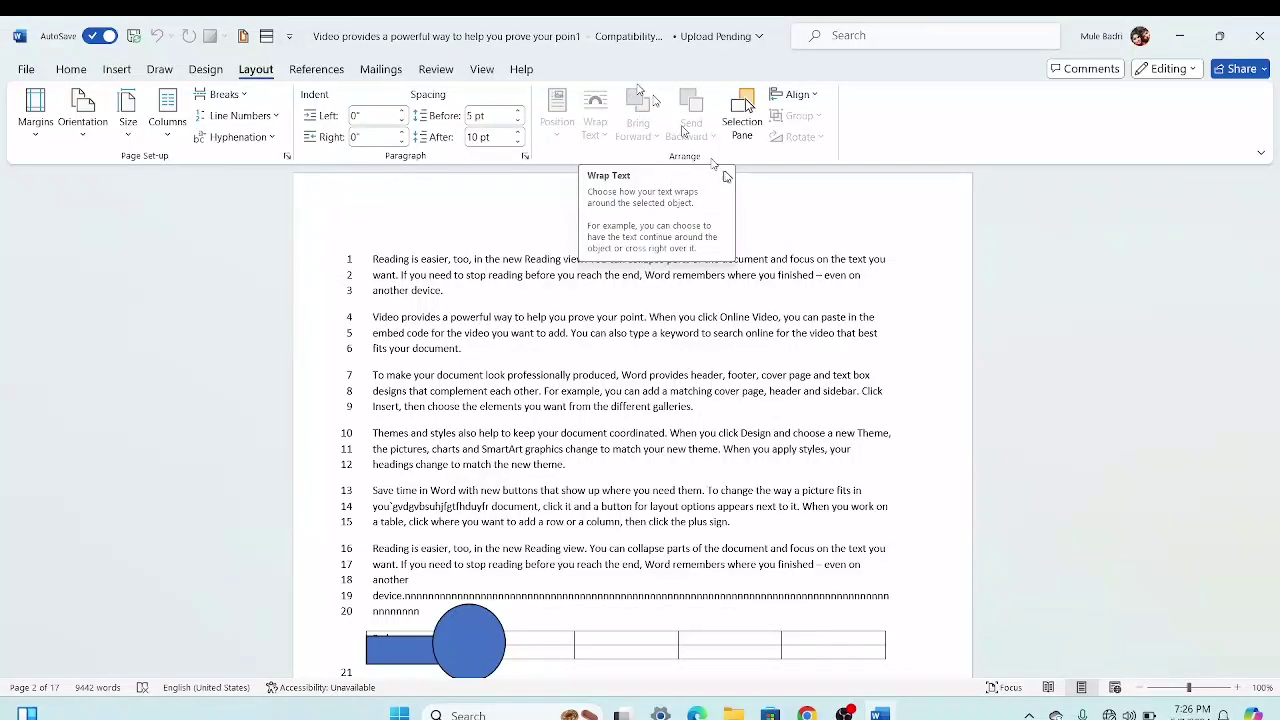
# Step: Open the Selection pane, select the circle over the table, and toggle the visibility of Oval 2 and Rectangle 1
pyautogui.click(745, 105)
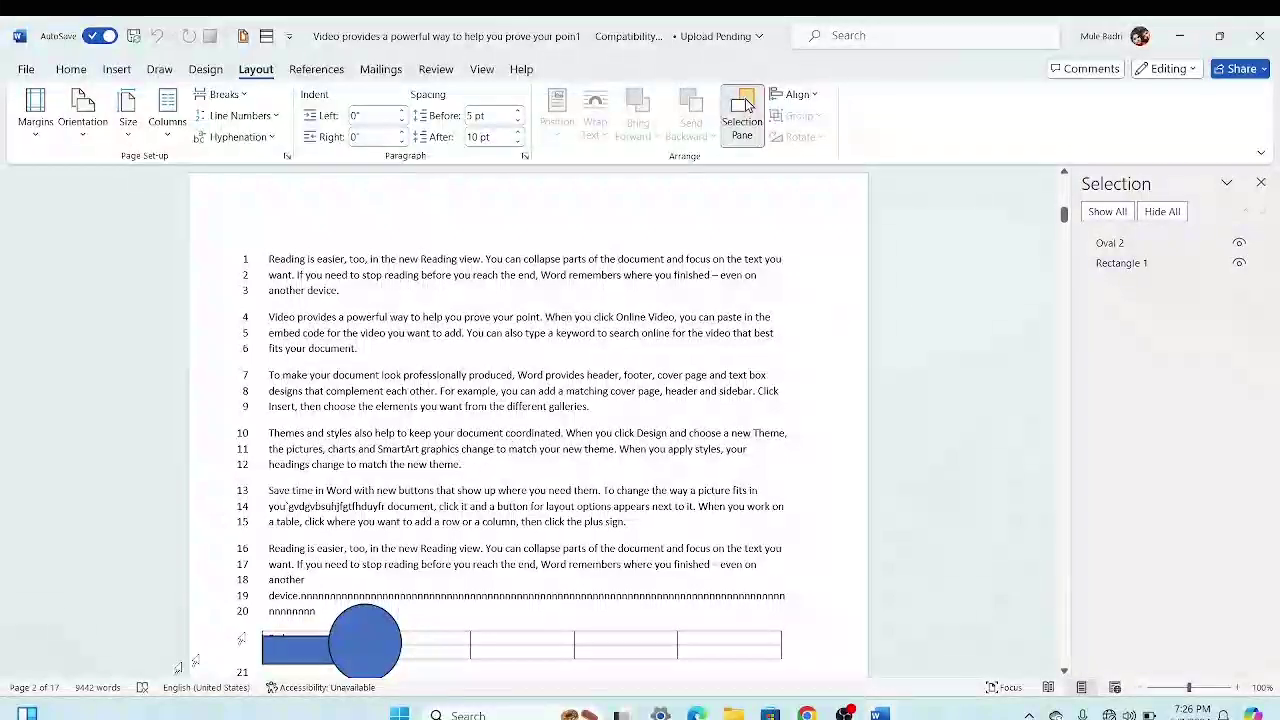
pyautogui.click(389, 645)
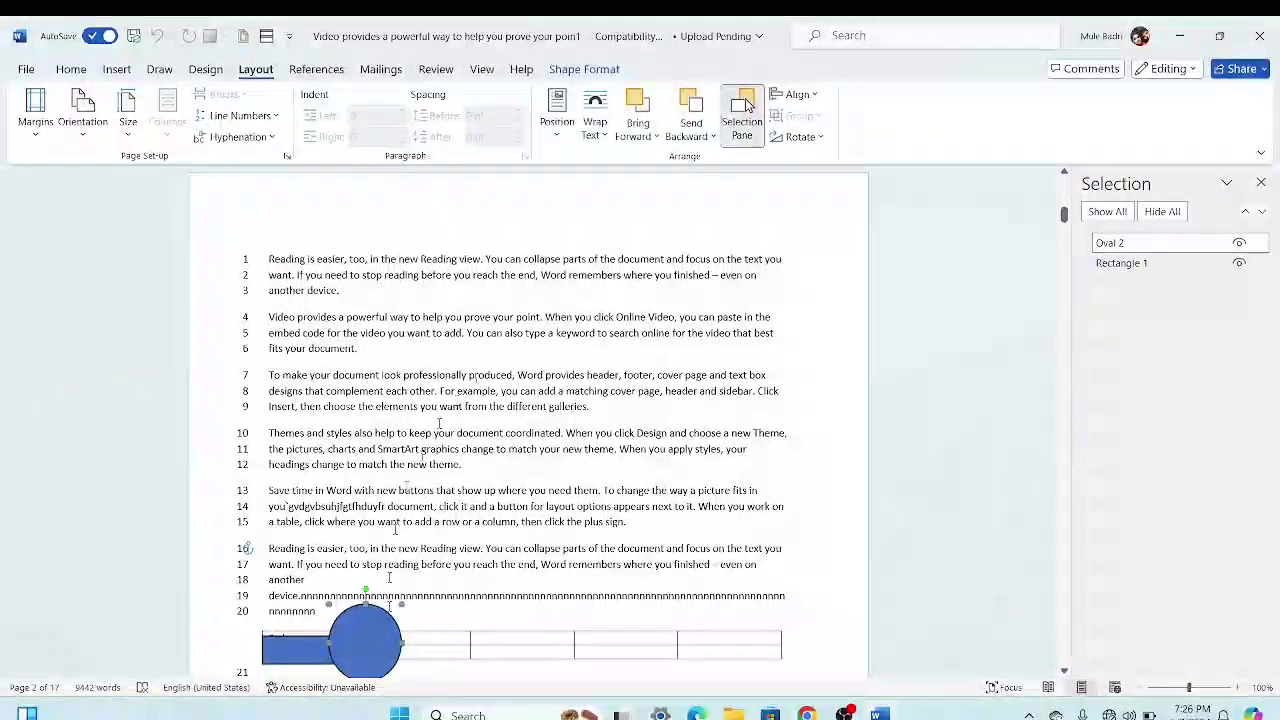
pyautogui.click(735, 115)
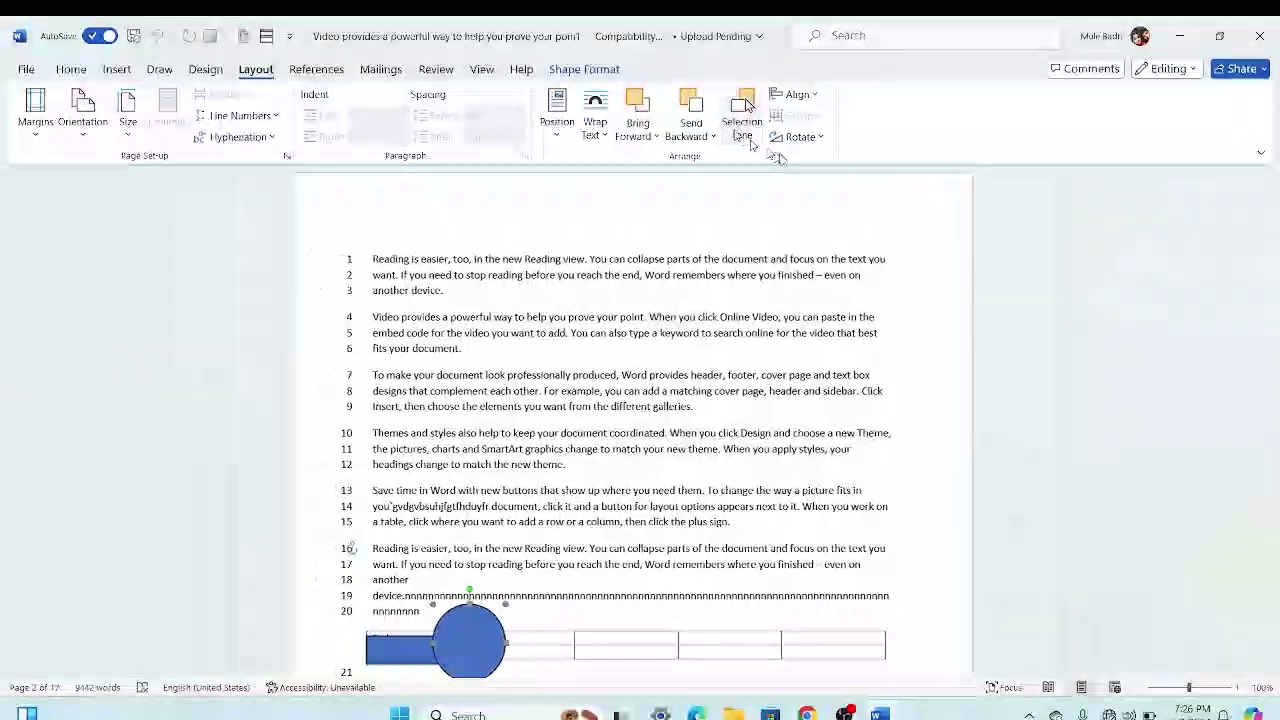
pyautogui.click(750, 108)
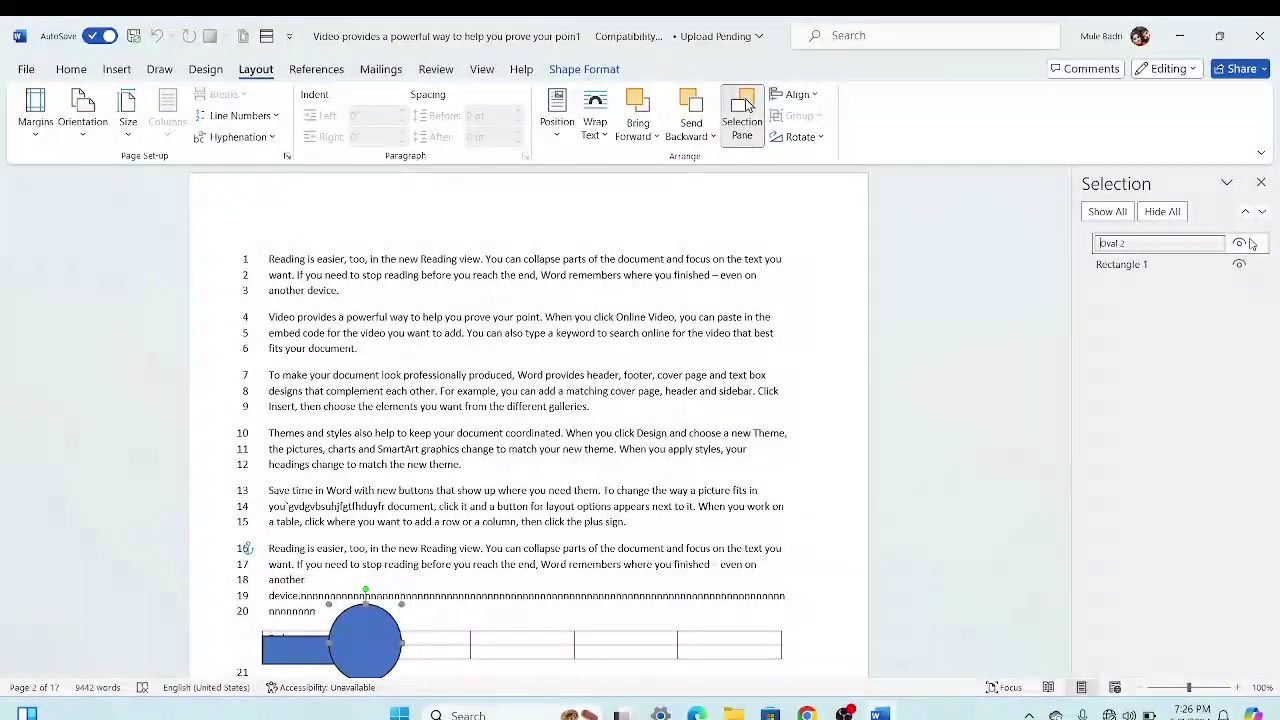
pyautogui.click(1240, 243)
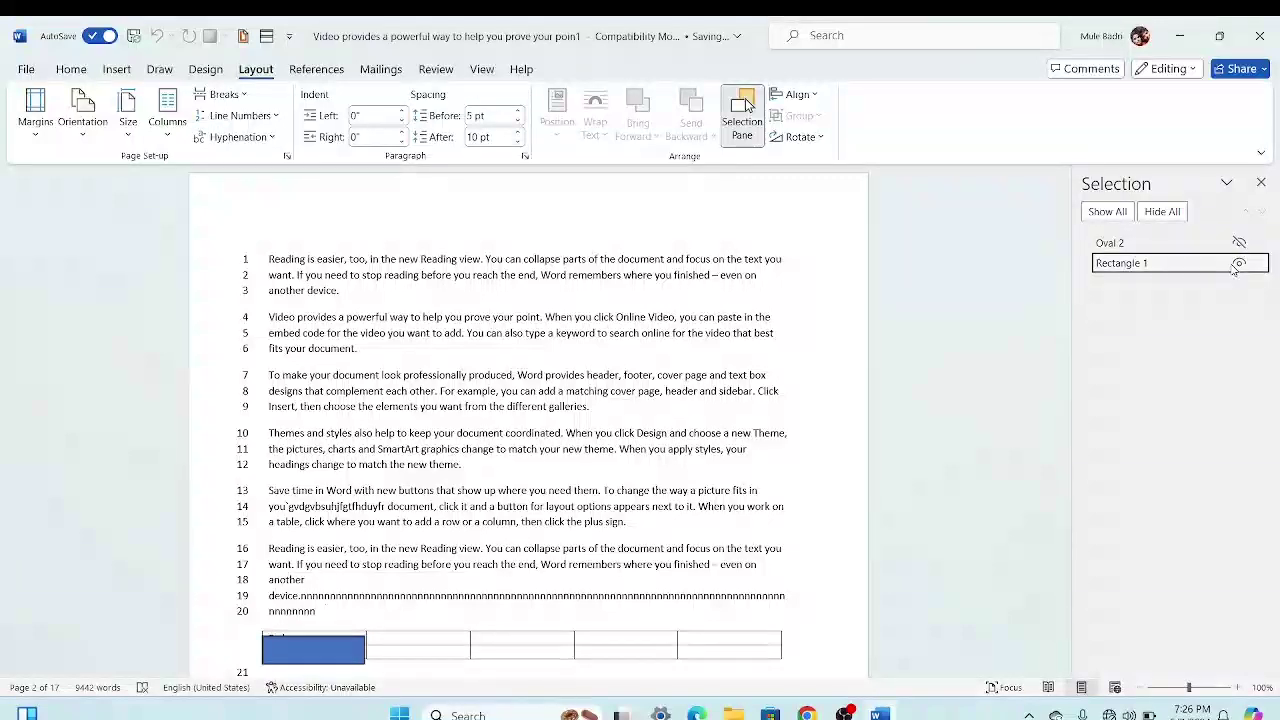
pyautogui.click(1228, 263)
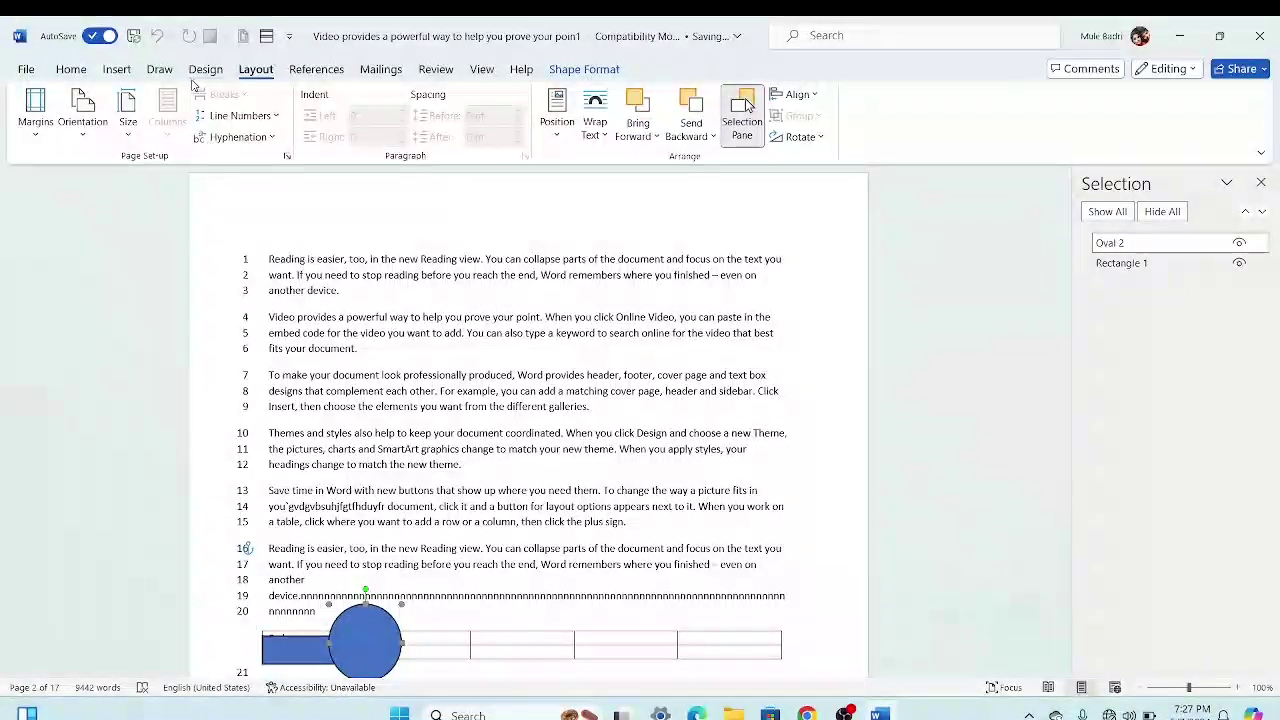
pyautogui.click(117, 72)
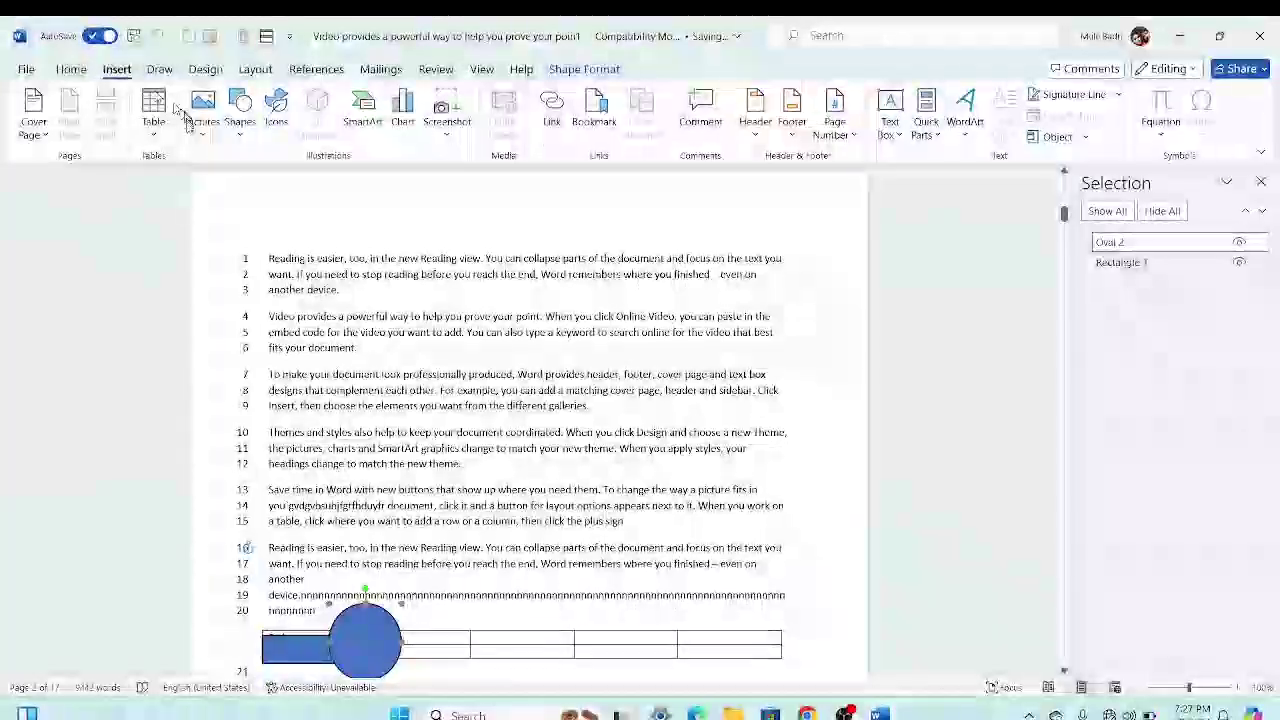
pyautogui.click(240, 118)
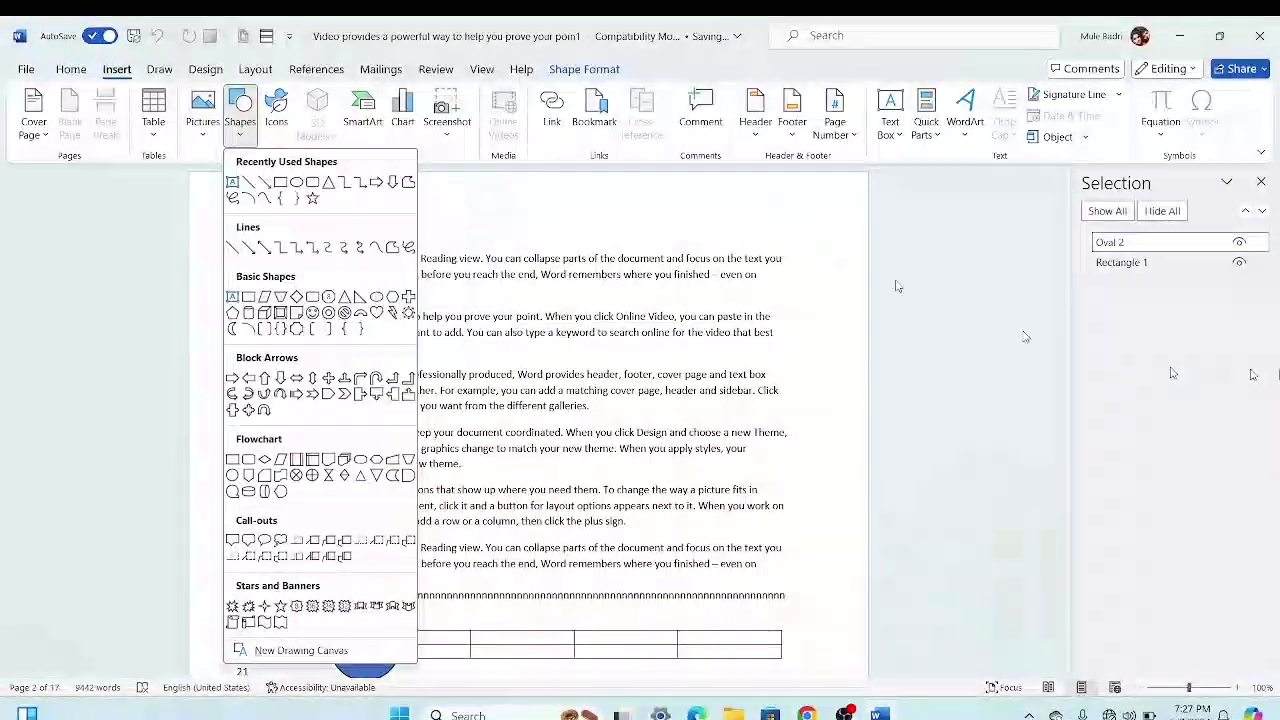
pyautogui.click(1090, 238)
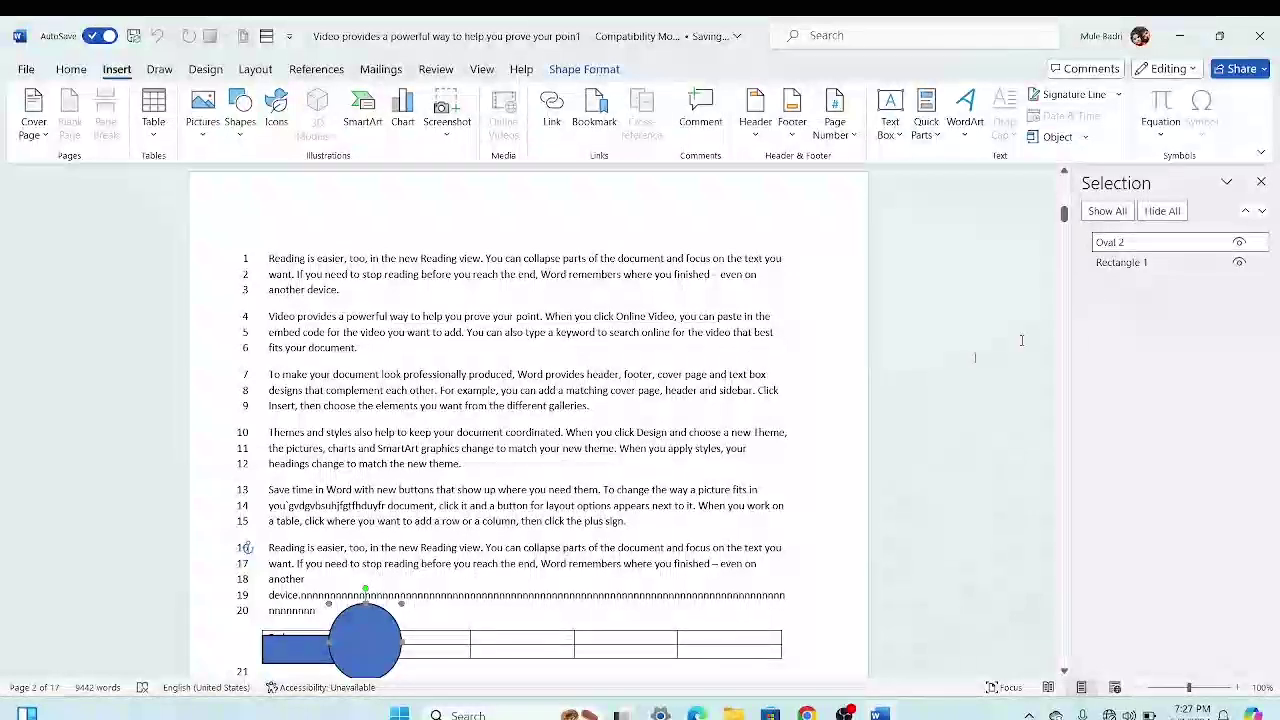
# Step: Delete Rectangle 1 and Oval 2 using the Selection pane and close the pane
pyautogui.click(1147, 263)
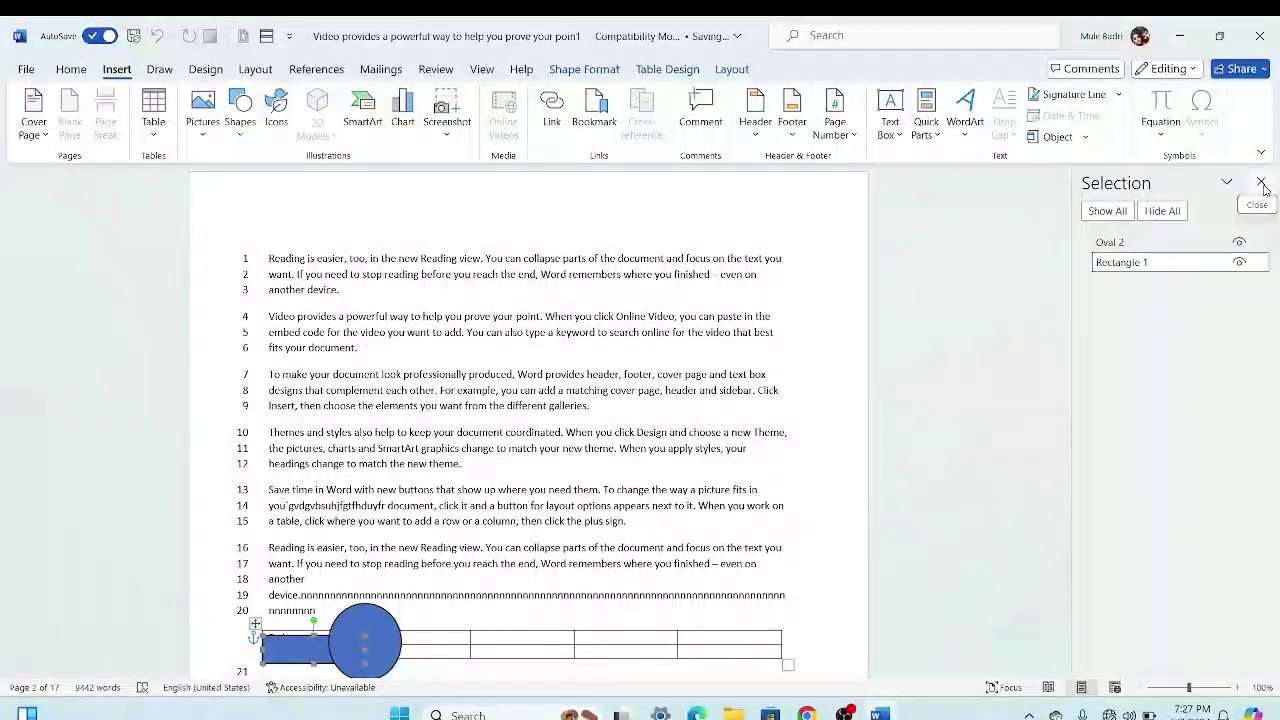
pyautogui.press('Delete')
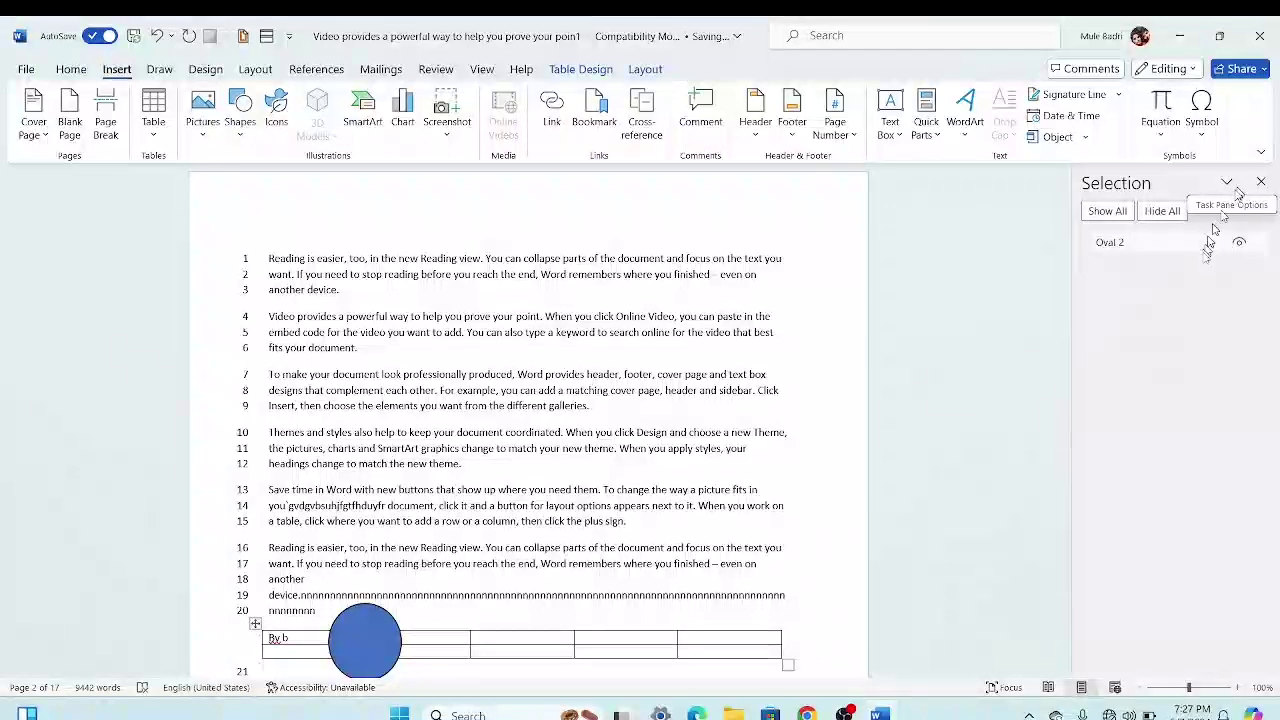
pyautogui.click(1110, 242)
pyautogui.press('Delete')
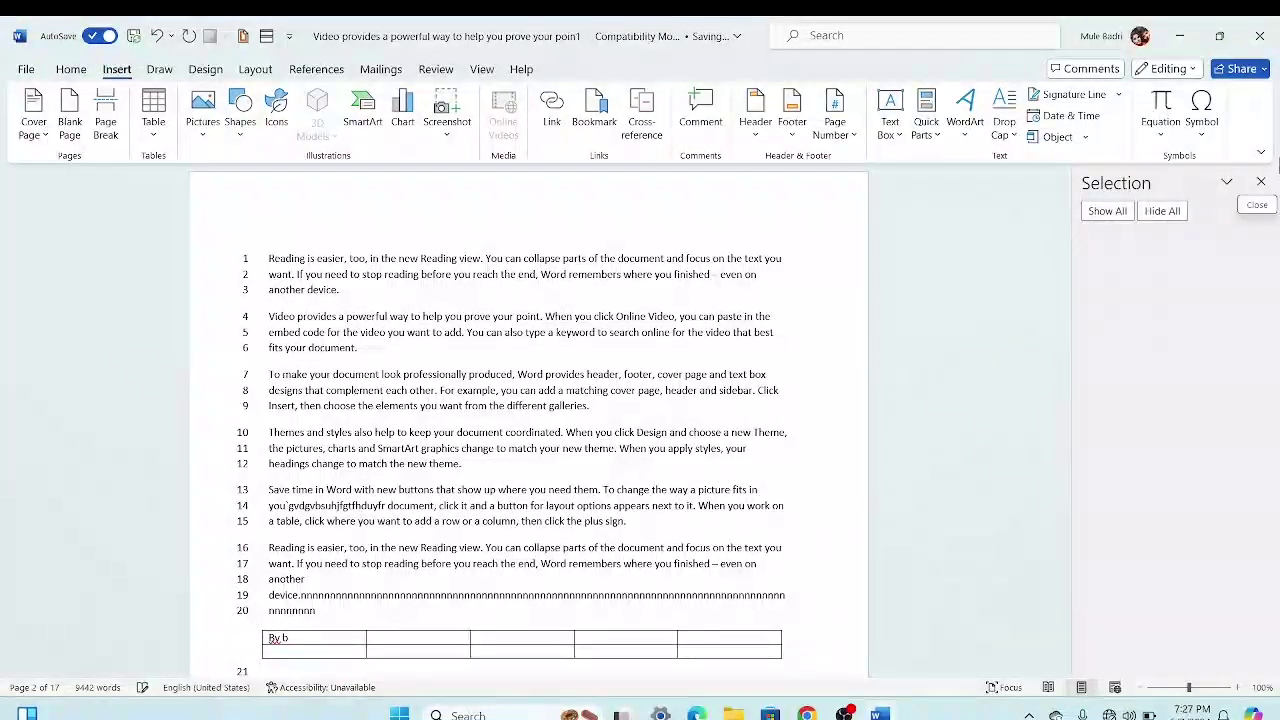
pyautogui.click(1261, 183)
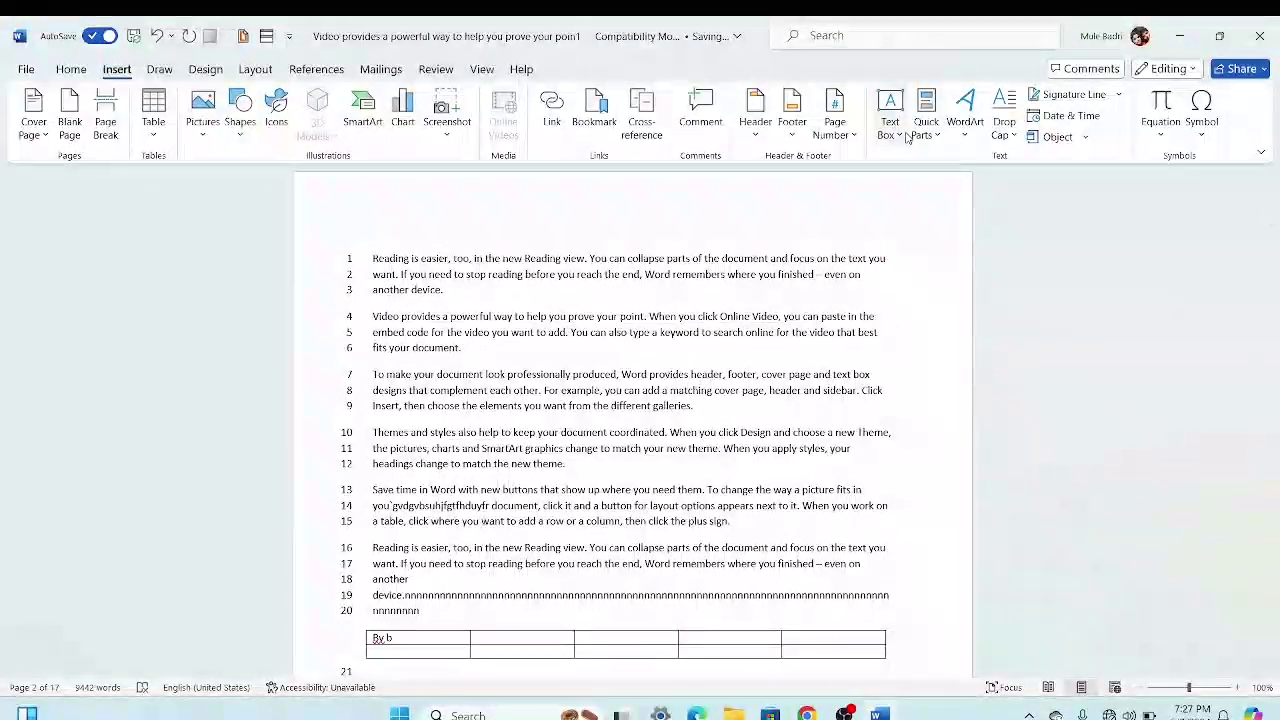
# Step: Examine the object alignment options for the page layout and close them without choosing one
pyautogui.click(255, 70)
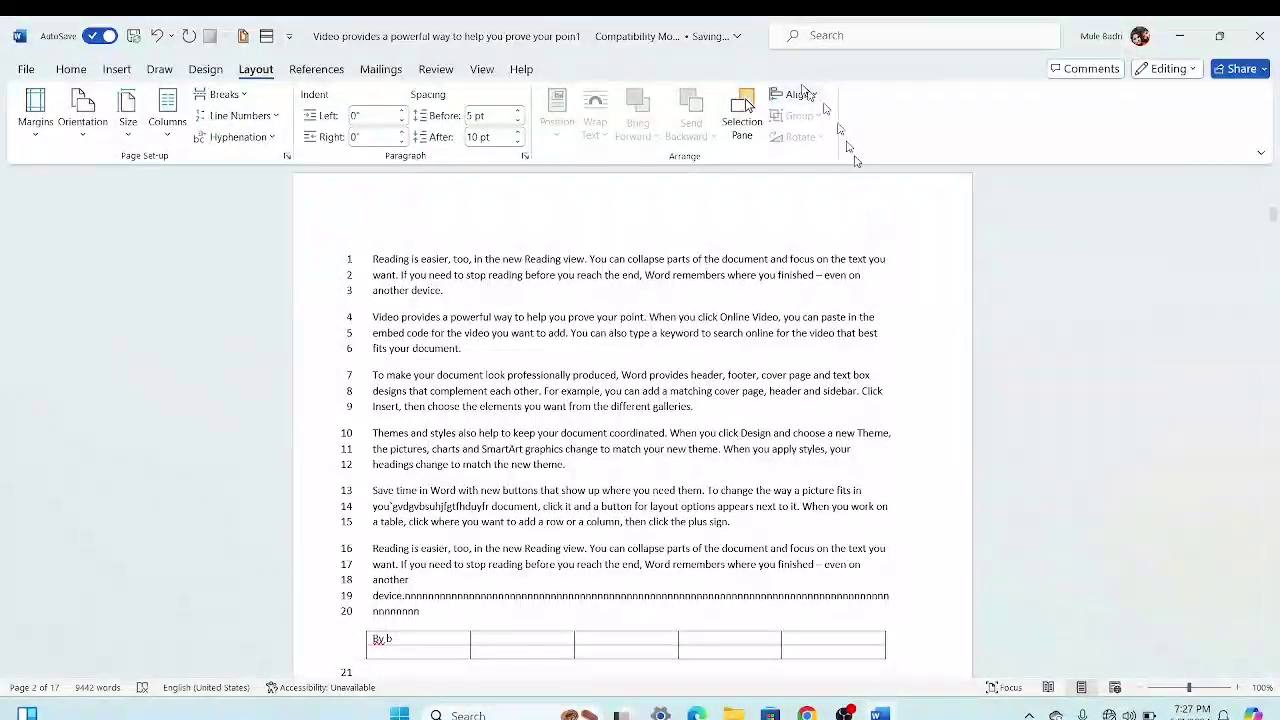
pyautogui.click(798, 94)
pyautogui.click(801, 95)
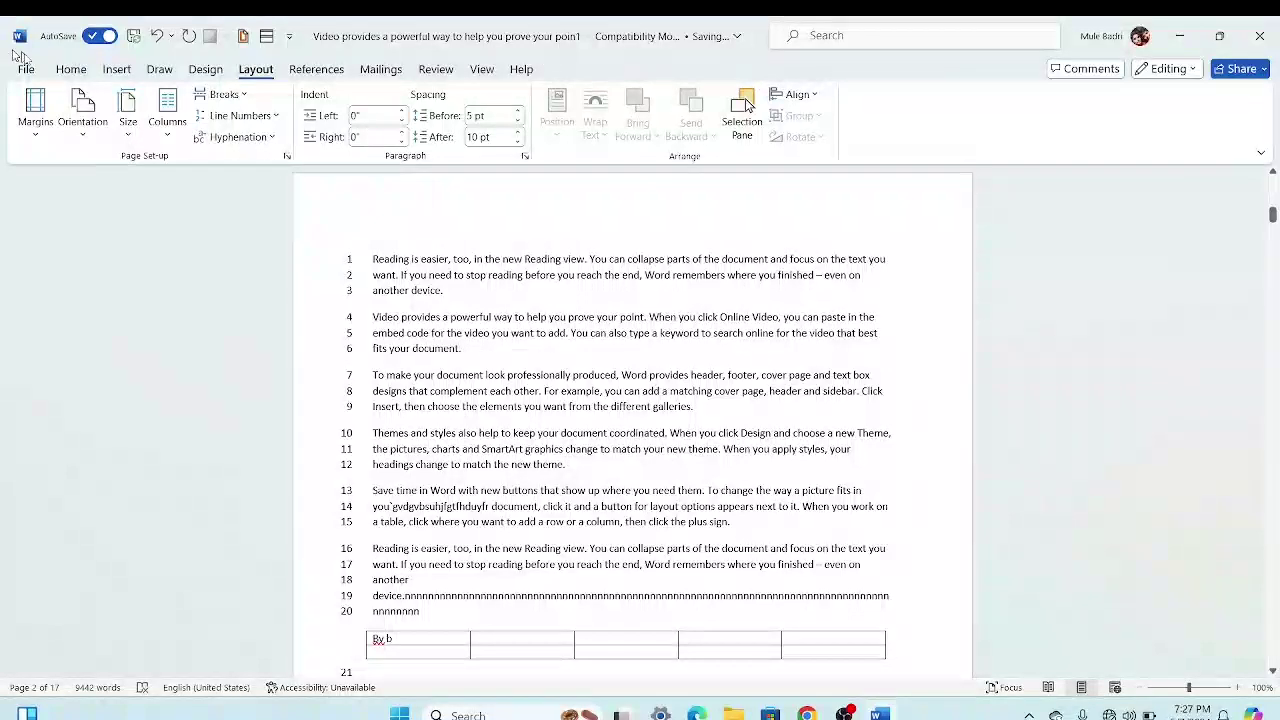
pyautogui.click(71, 69)
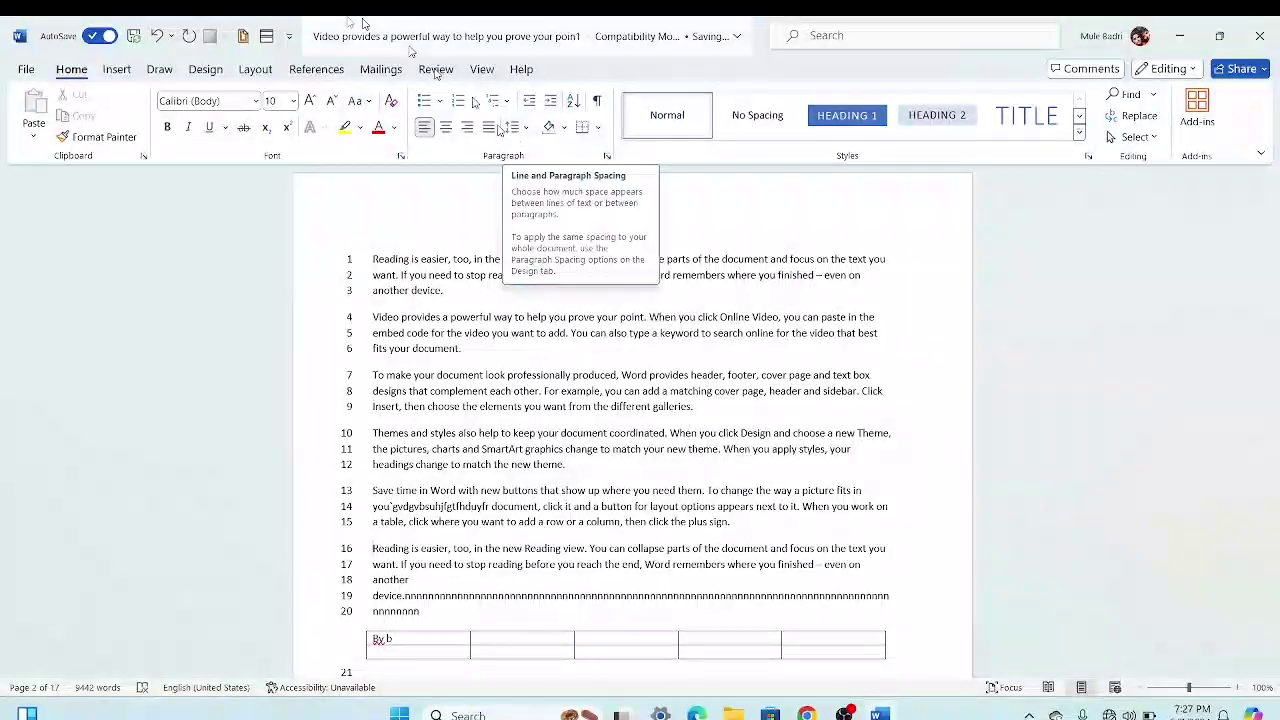
pyautogui.click(255, 70)
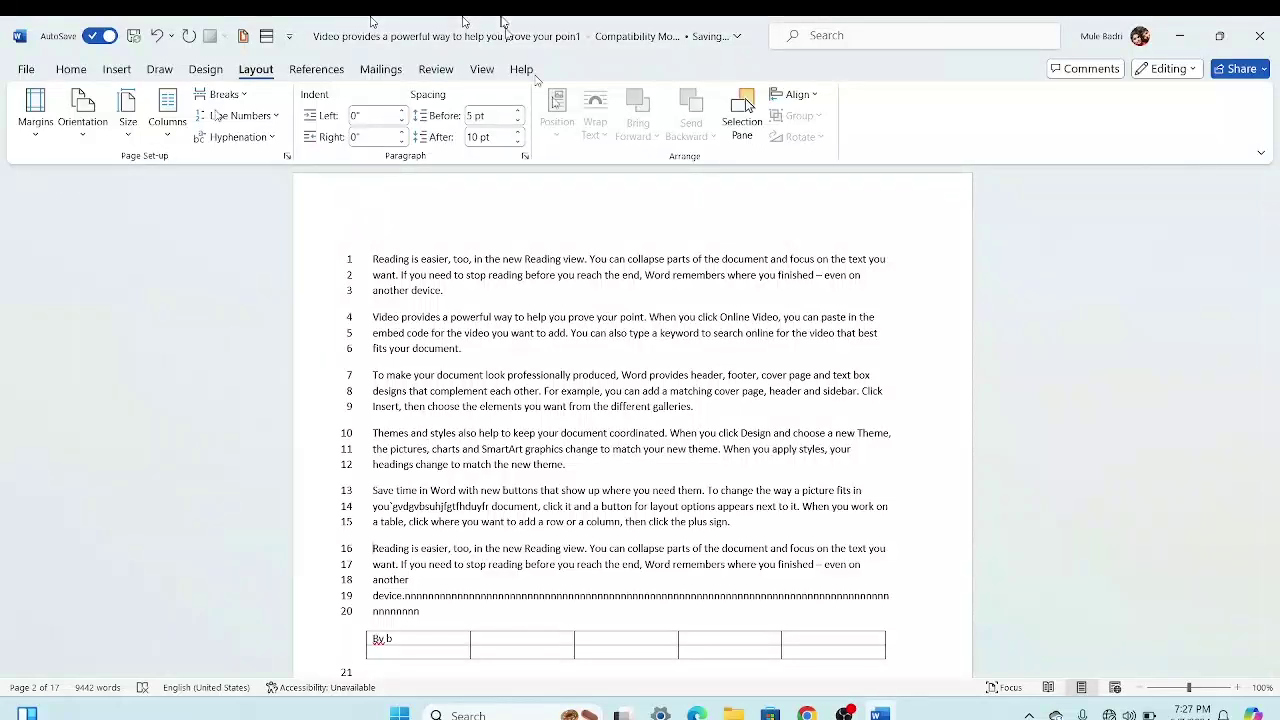
pyautogui.click(816, 94)
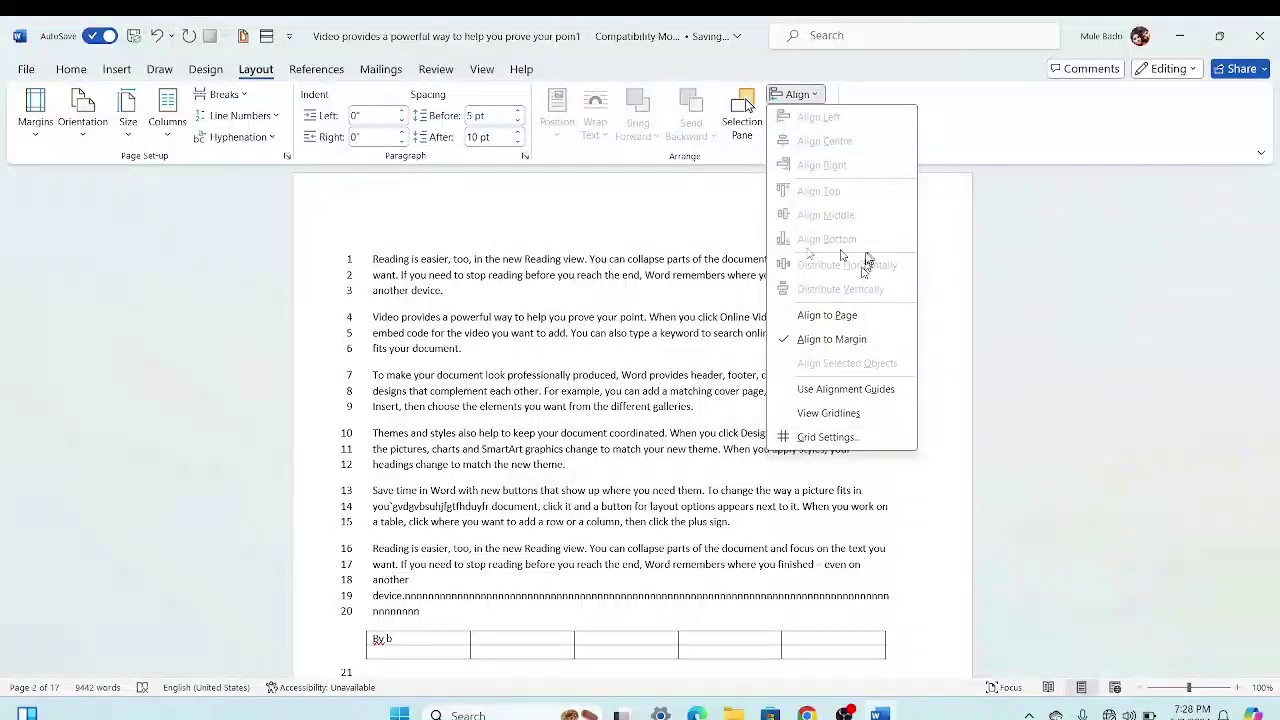
pyautogui.click(373, 187)
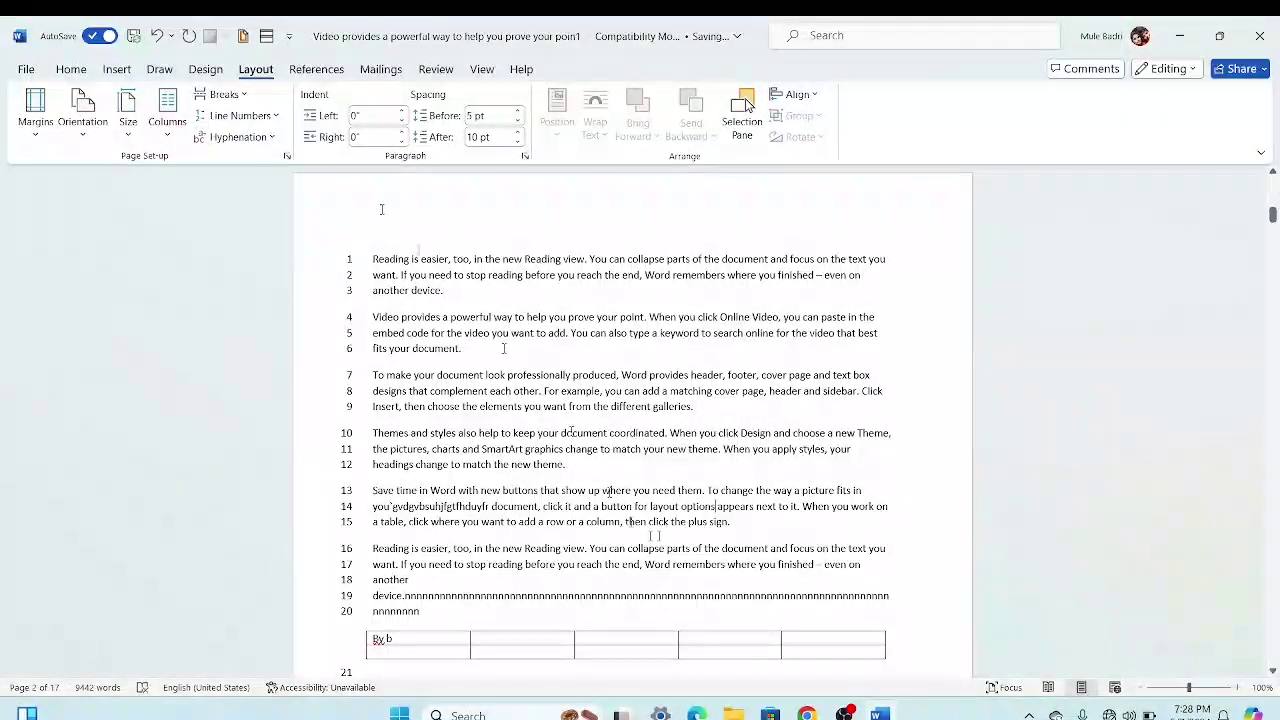
# Step: Draw a rectangle about 1.32" high and 1.91" wide over the start of the first paragraph
pyautogui.click(71, 69)
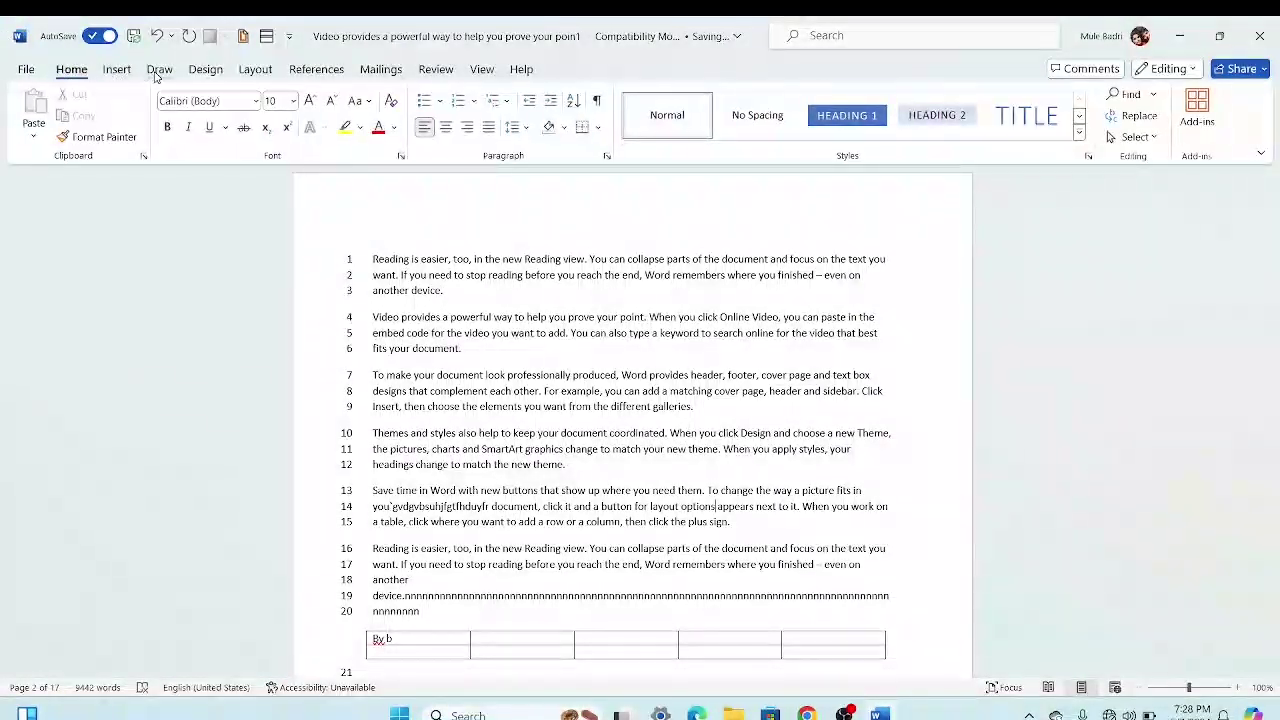
pyautogui.click(159, 69)
pyautogui.click(116, 69)
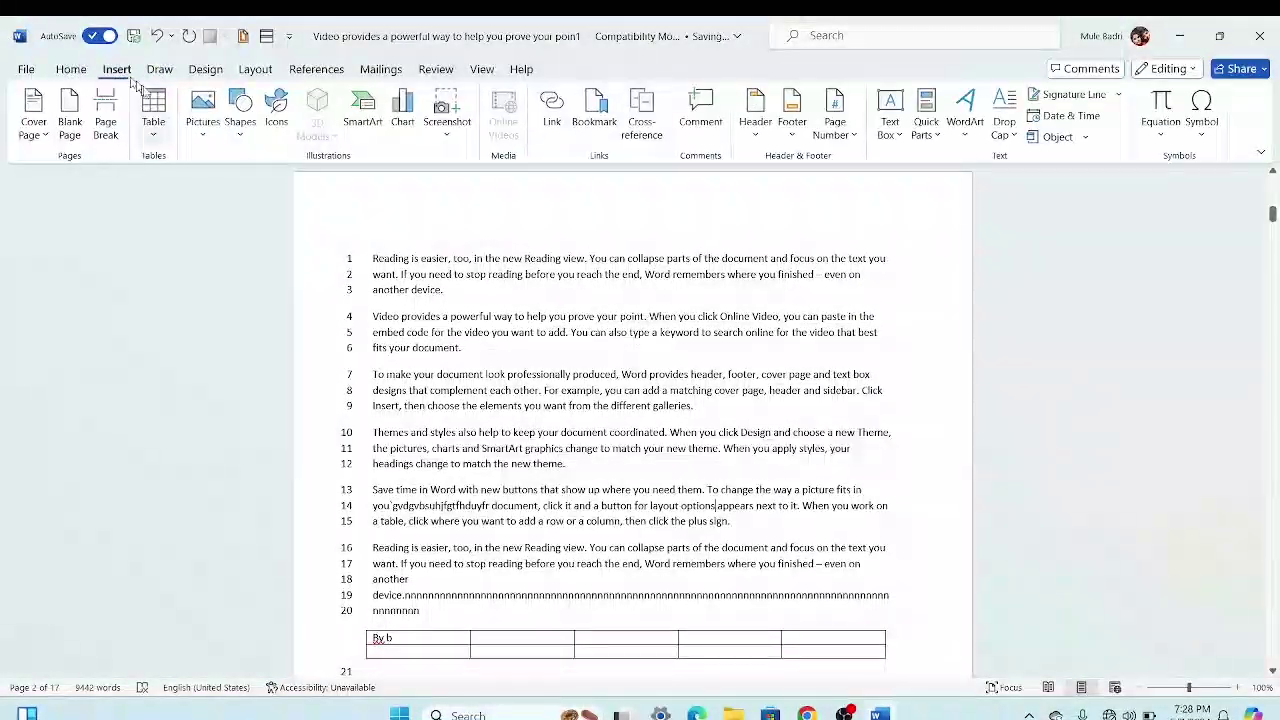
pyautogui.click(245, 130)
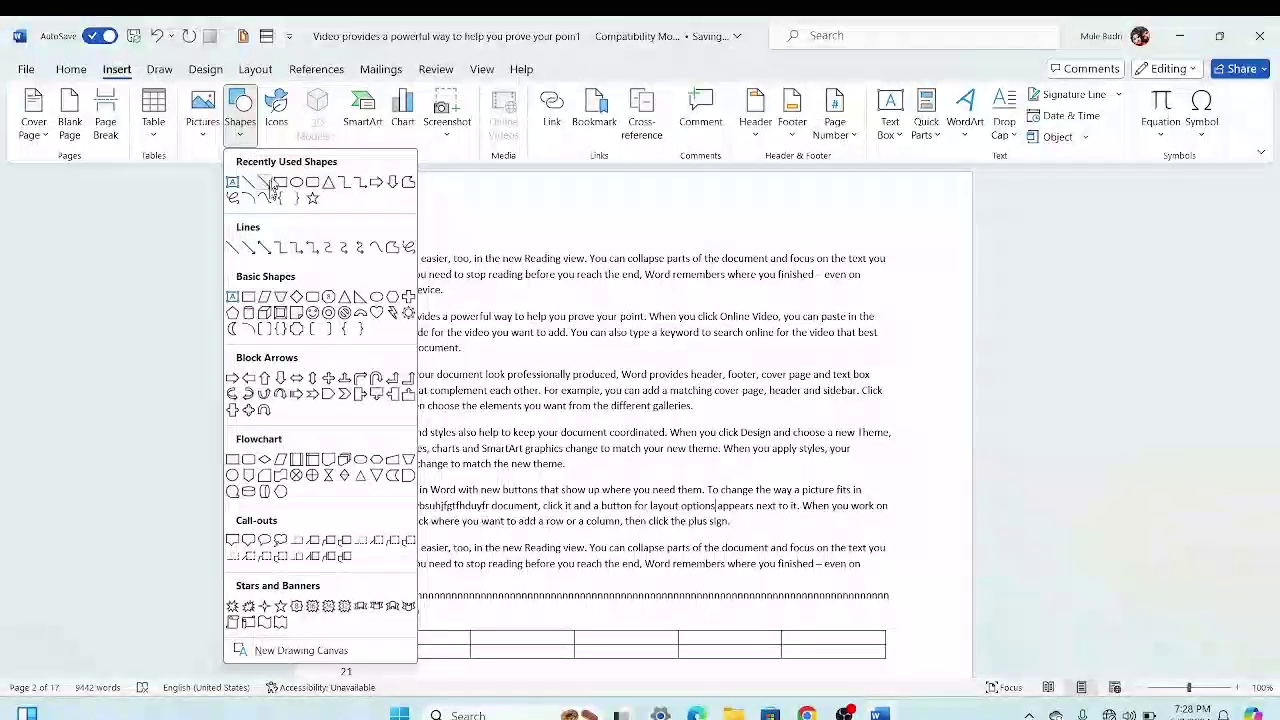
pyautogui.press('Escape')
pyautogui.moveTo(304, 206); pyautogui.dragTo(457, 311)
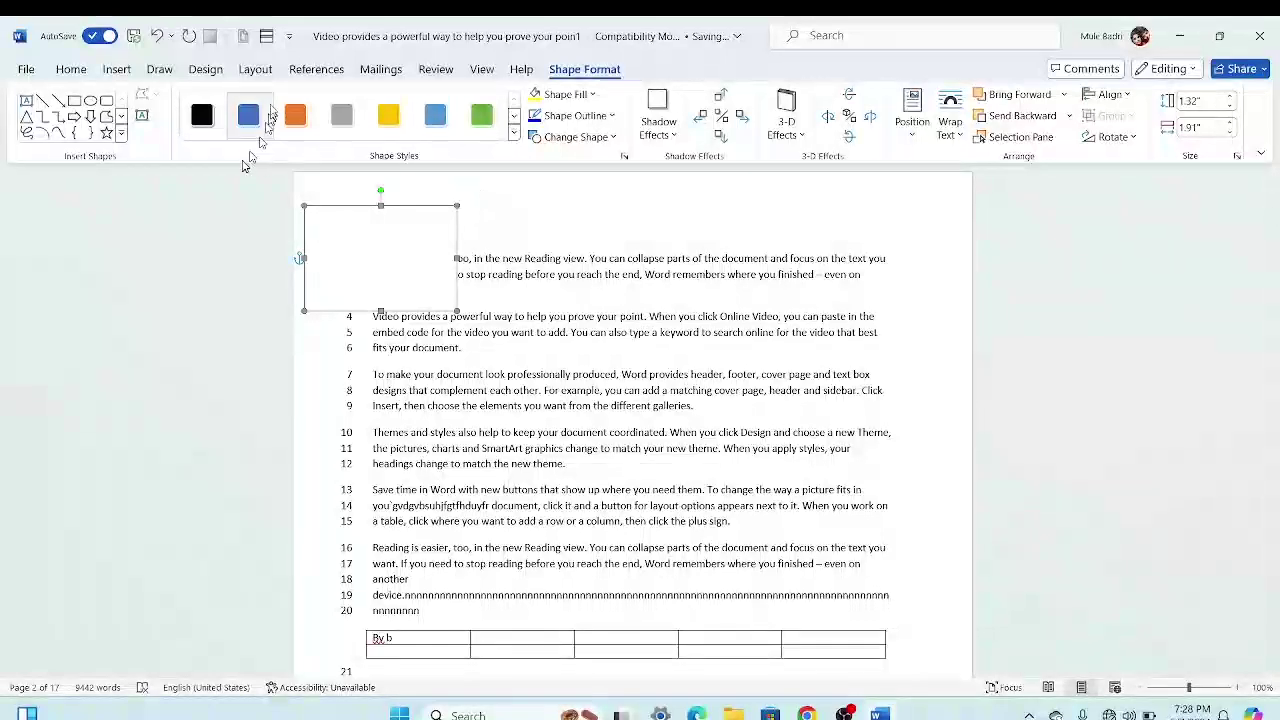
# Step: Draw a freeform shape across the first paragraph beside the rectangle and delete it
pyautogui.click(106, 117)
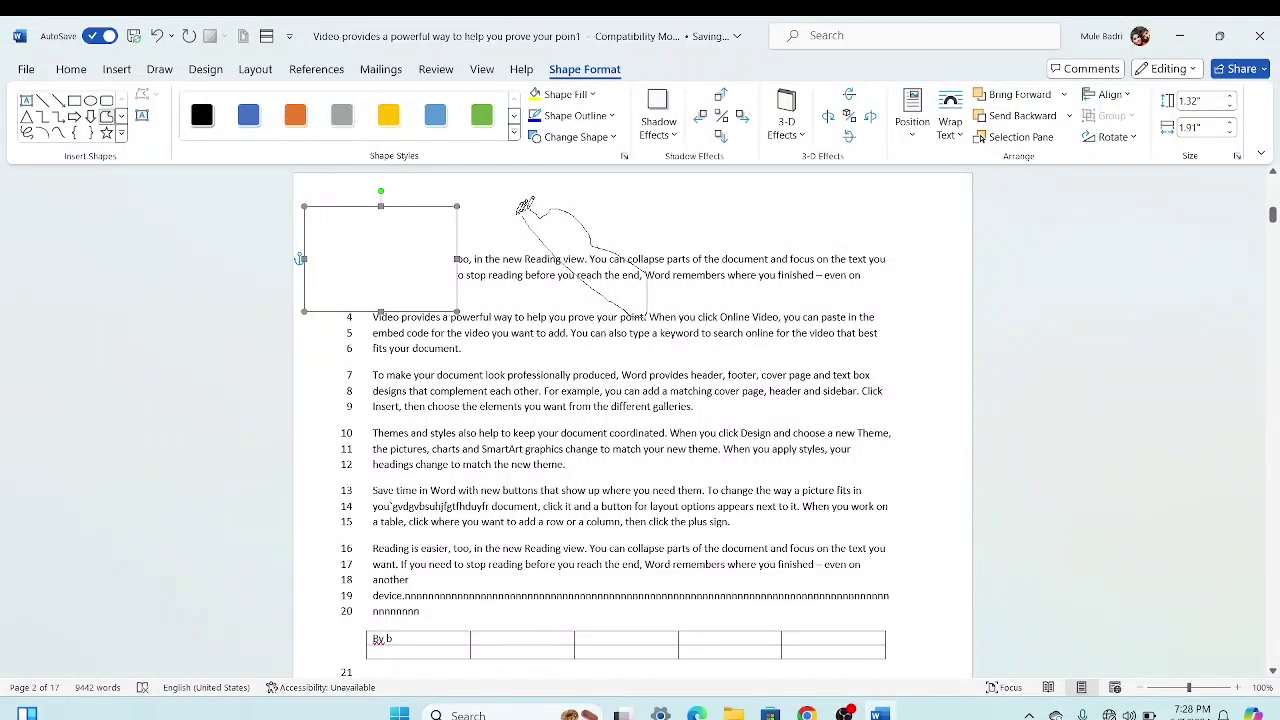
pyautogui.moveTo(525, 207)
pyautogui.mouseDown()
pyautogui.moveTo(529, 217)
pyautogui.moveTo(543, 194)
pyautogui.moveTo(523, 206)
pyautogui.moveTo(530, 218)
pyautogui.mouseUp()
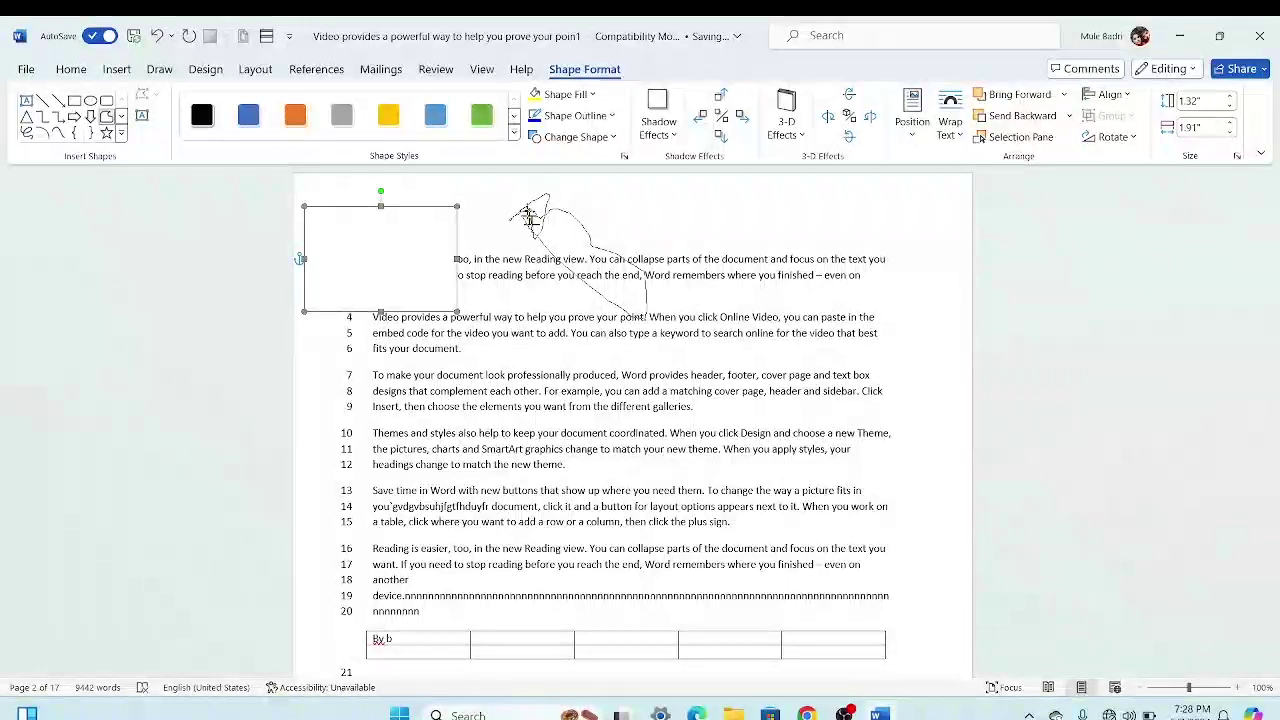
pyautogui.click(625, 213)
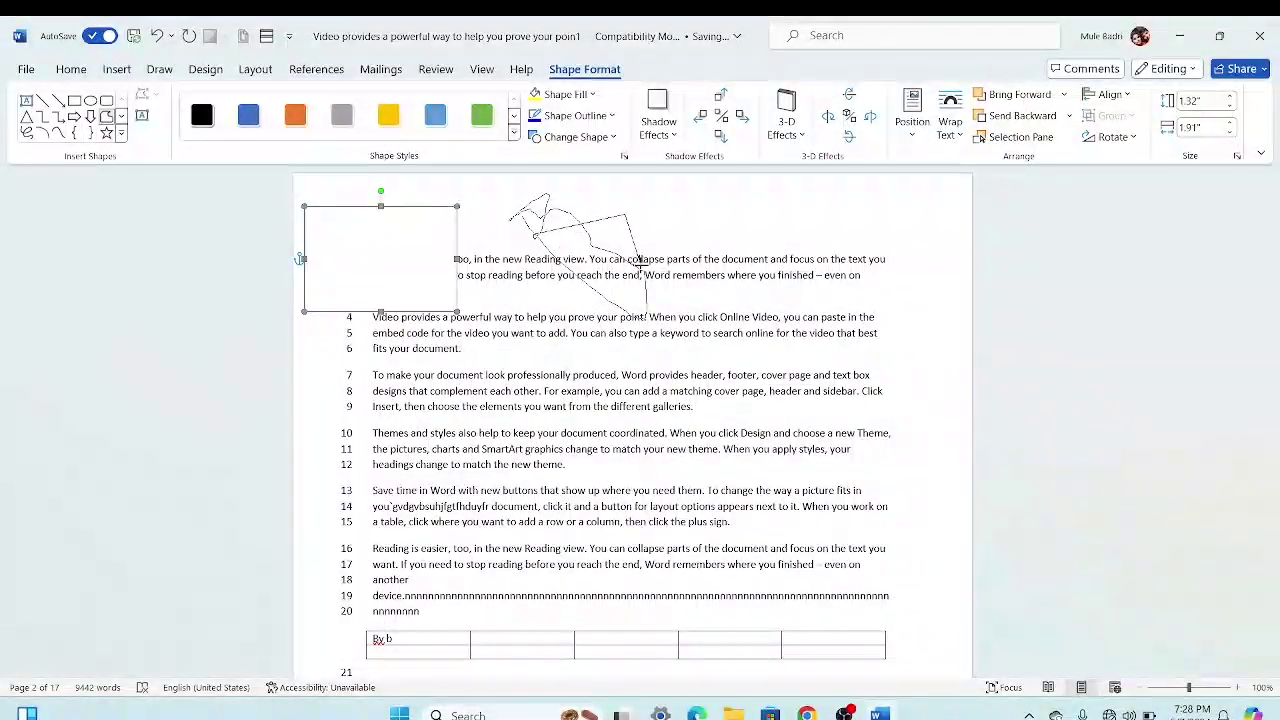
pyautogui.click(641, 263)
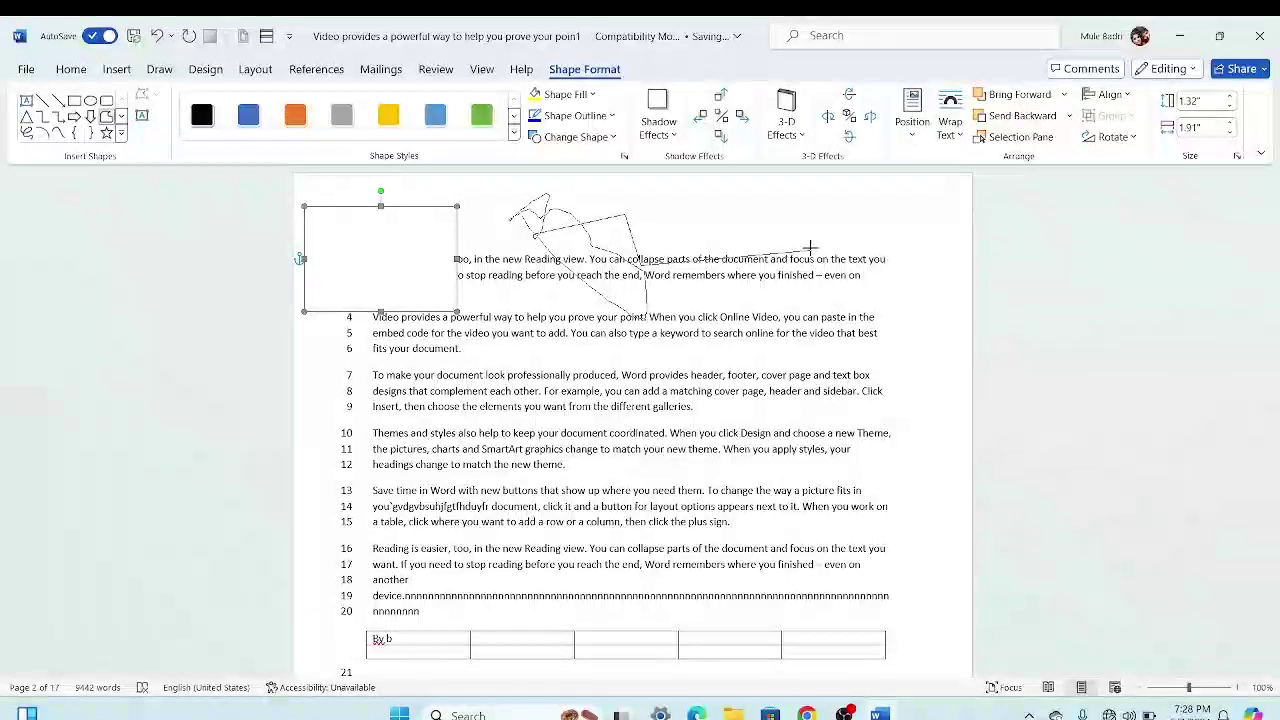
pyautogui.click(706, 275)
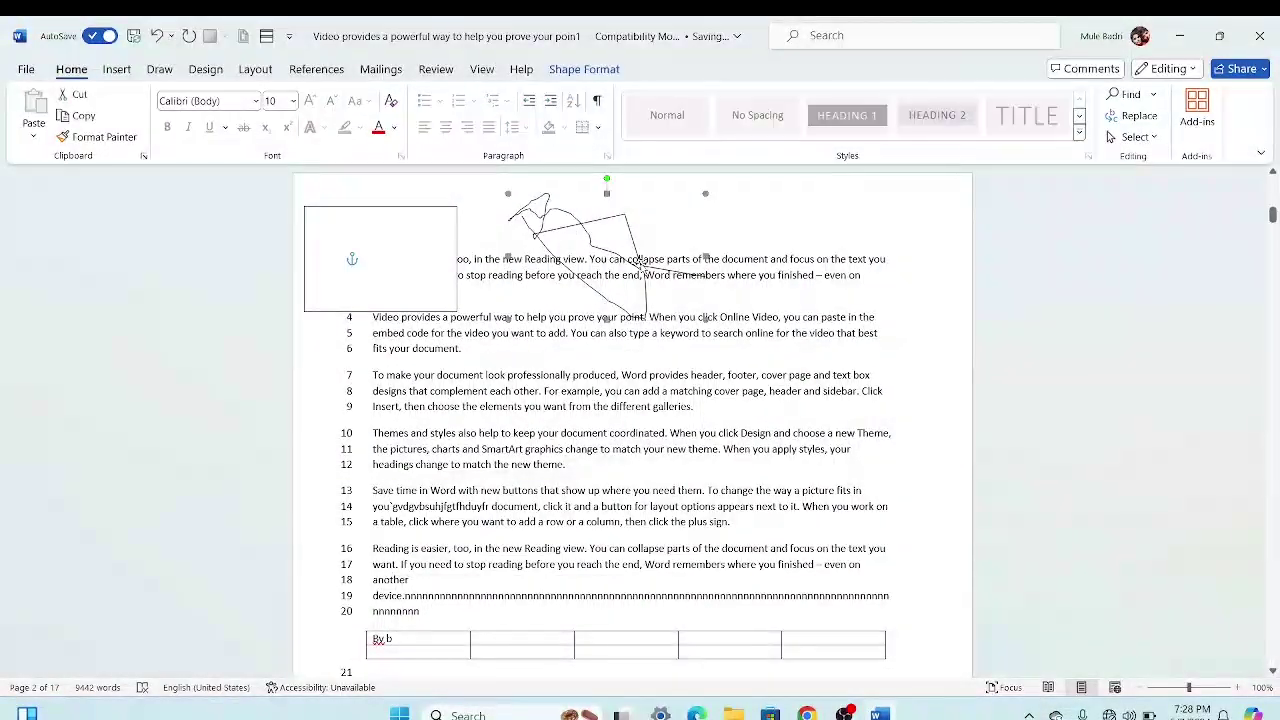
pyautogui.press('Delete')
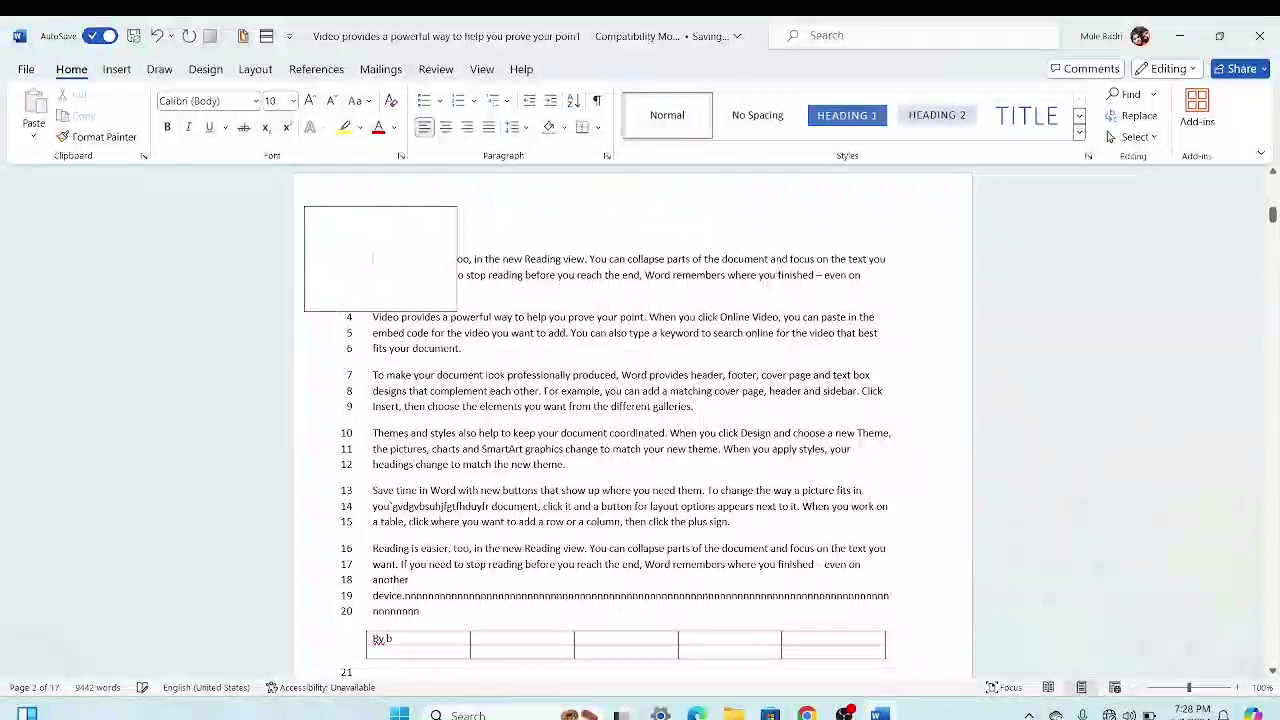
# Step: Draw a small four-sided freeform shape beside the rectangle, about 1.09" high and 0.93" wide
pyautogui.click(117, 69)
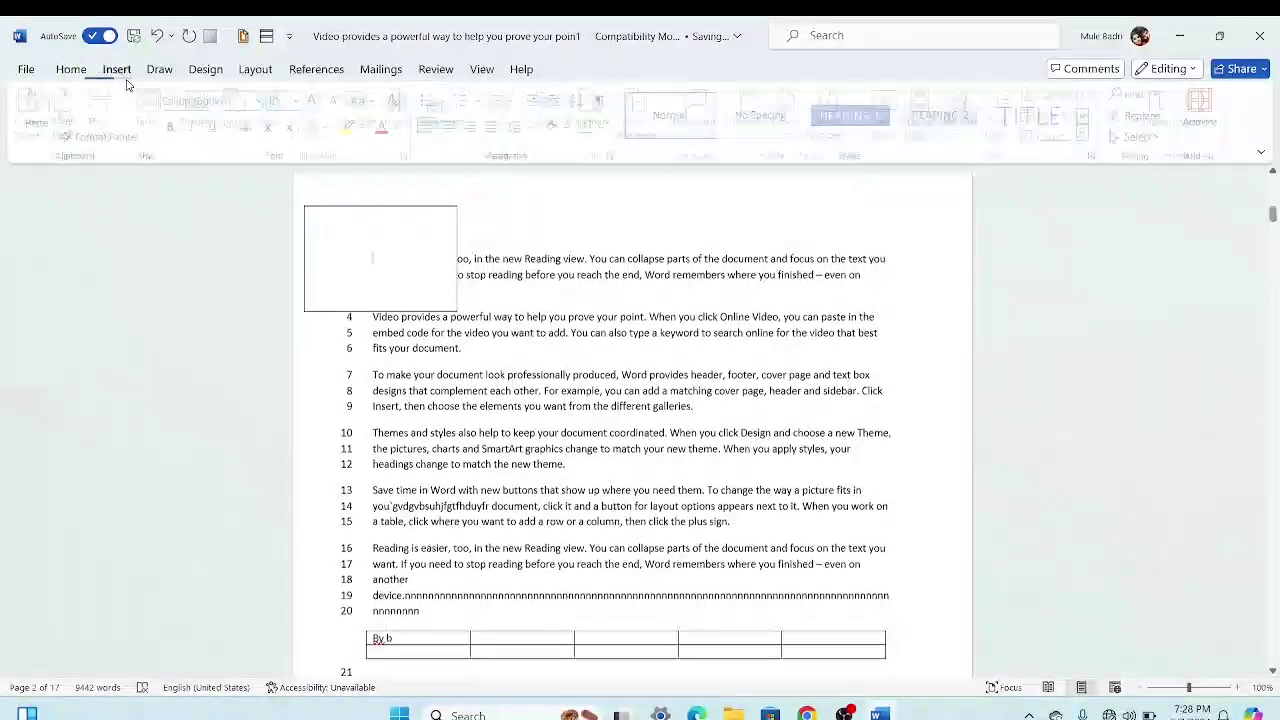
pyautogui.click(239, 124)
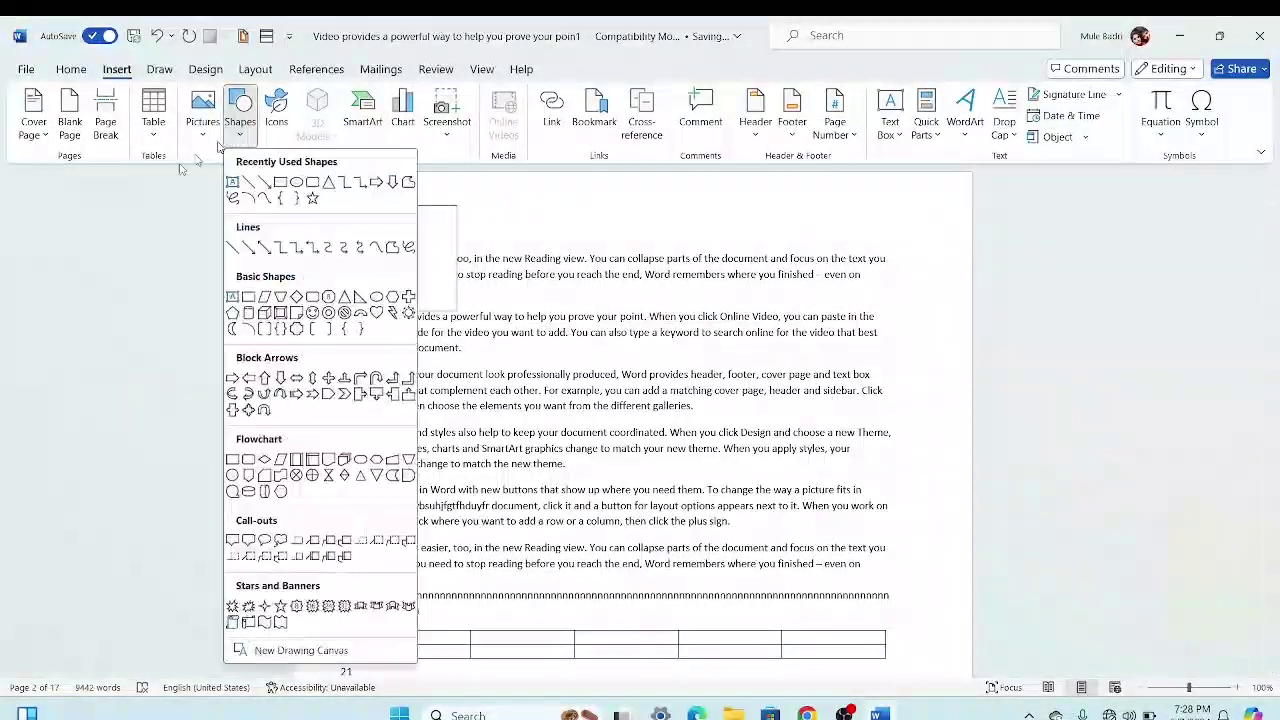
pyautogui.click(407, 183)
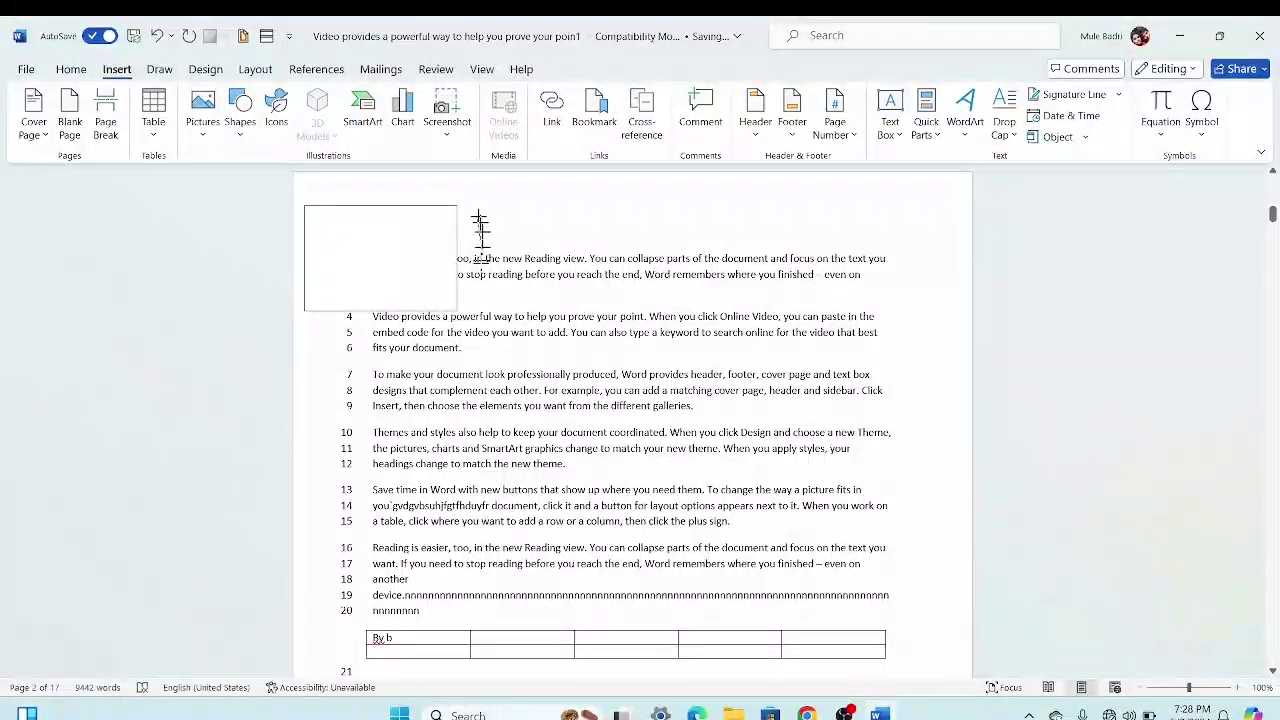
pyautogui.click(545, 206)
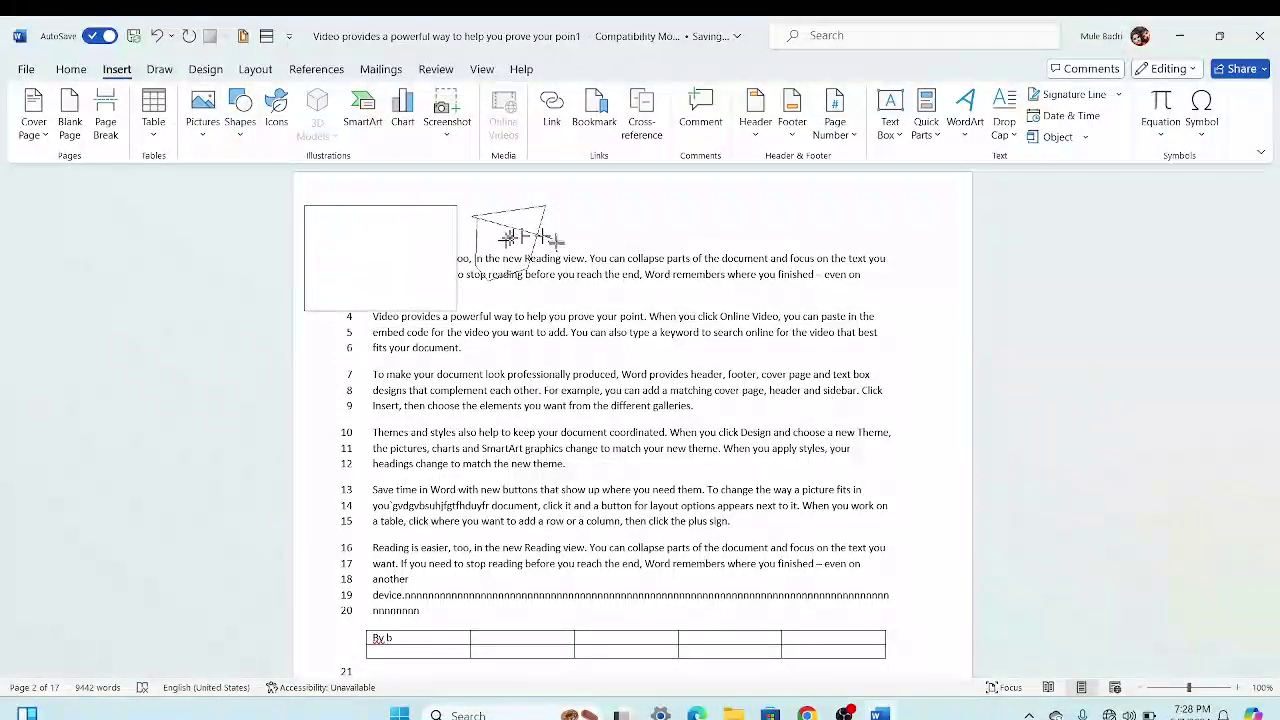
pyautogui.doubleClick(484, 286)
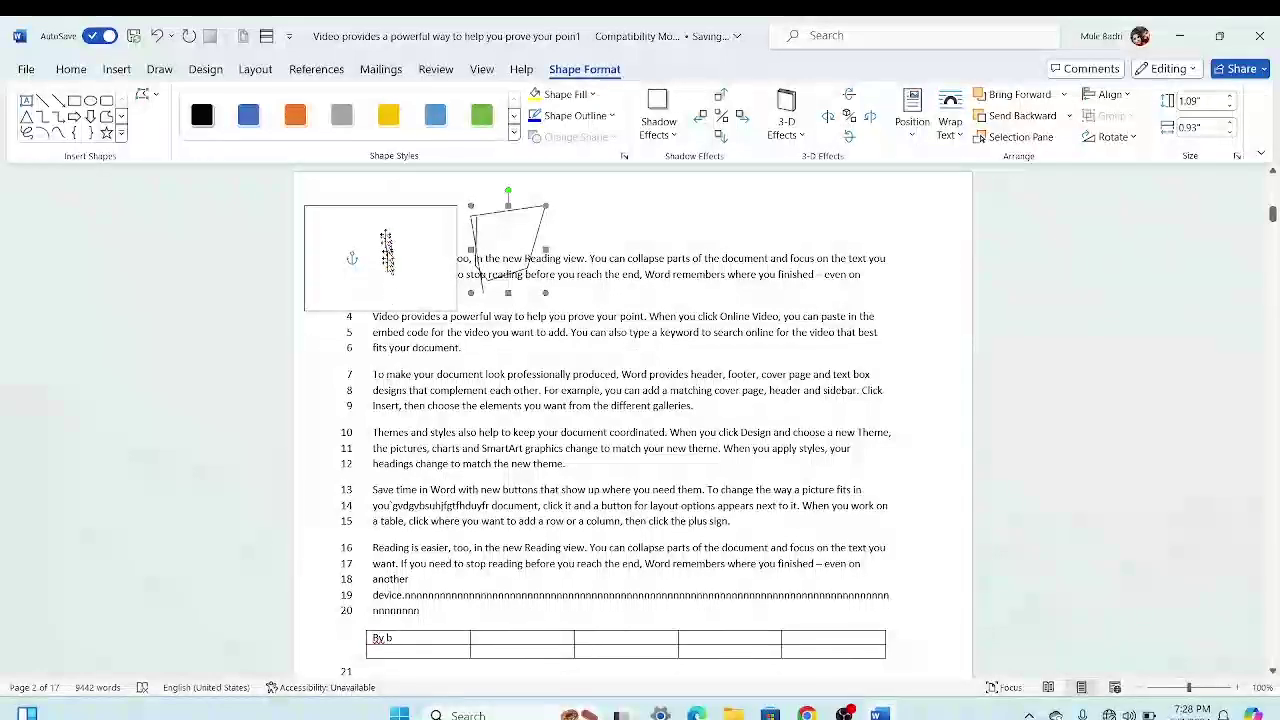
# Step: Select the rectangle together with the freeform shape and group them into one object
pyautogui.click(393, 236)
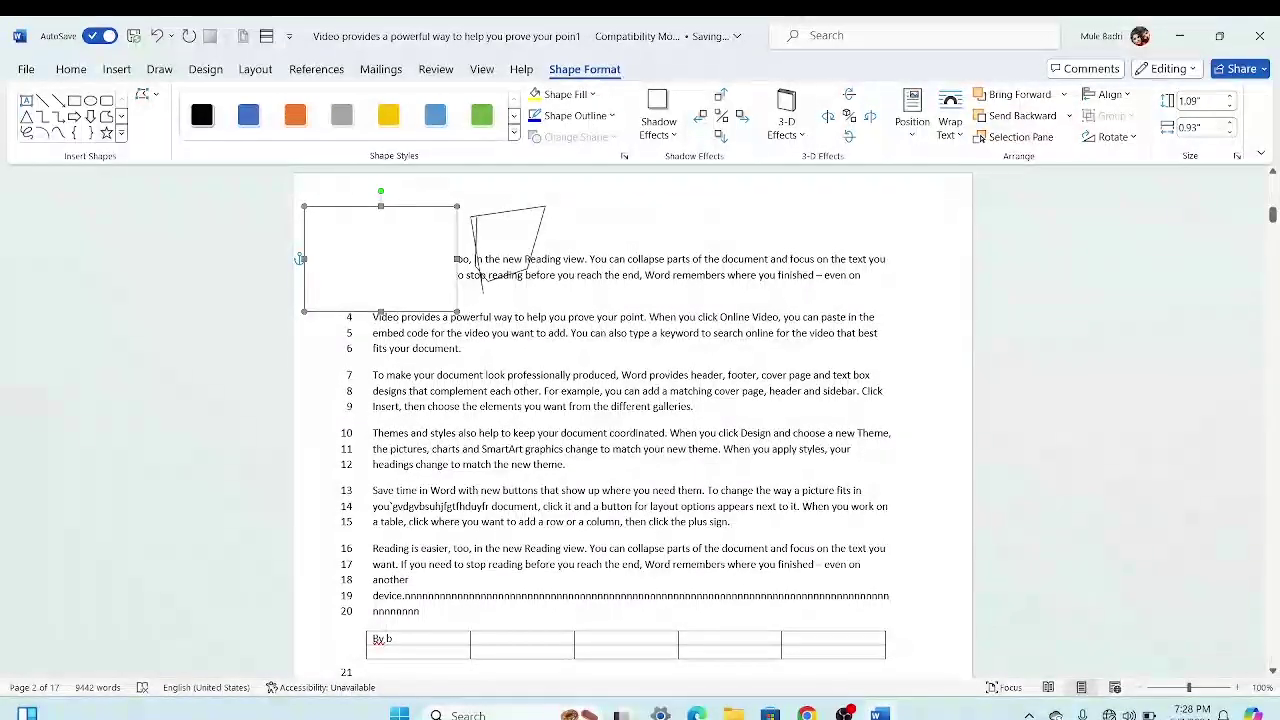
pyautogui.click(386, 241)
pyautogui.click(386, 241)
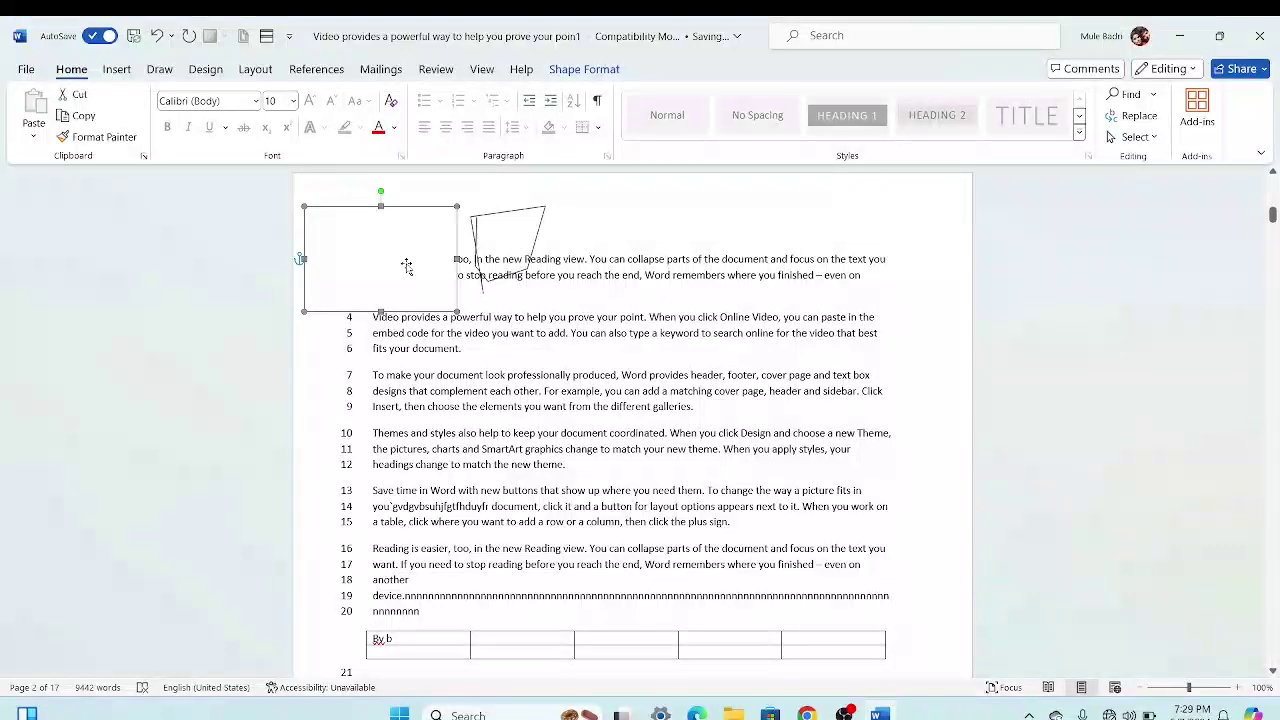
pyautogui.click(373, 257)
pyautogui.click(385, 256)
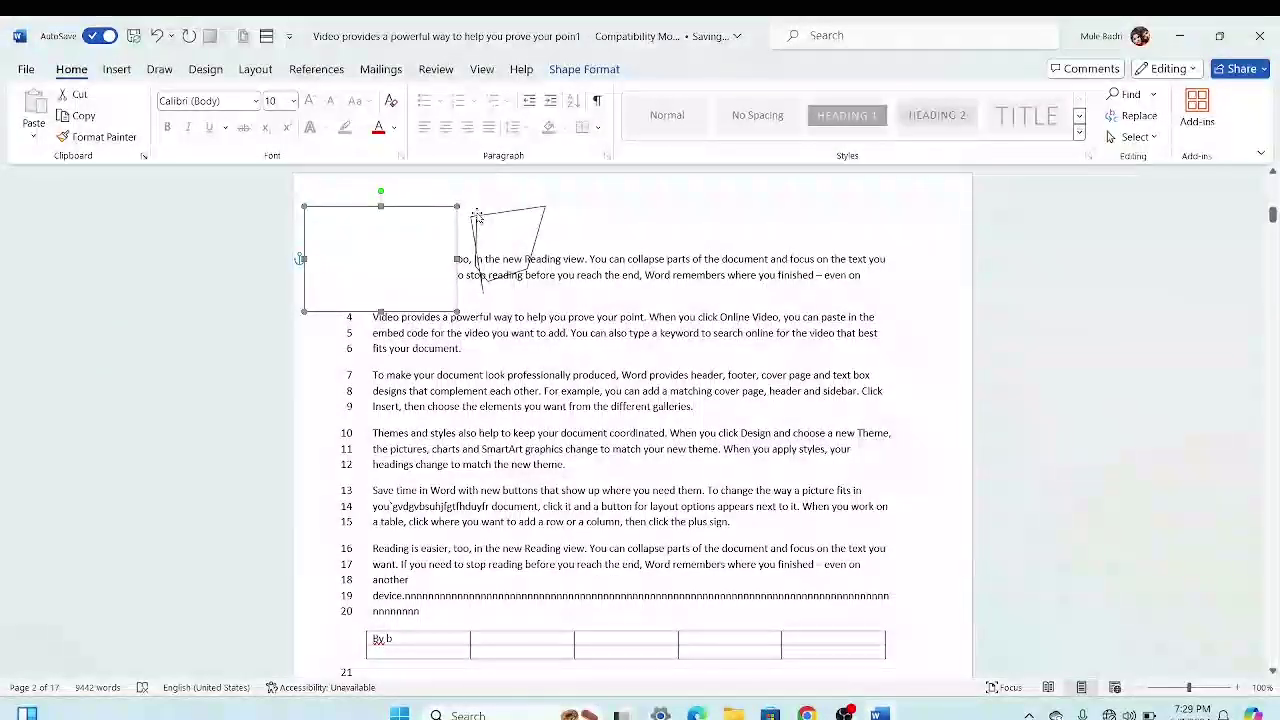
pyautogui.keyDown('shift'); pyautogui.click(477, 215); pyautogui.keyUp('shift')
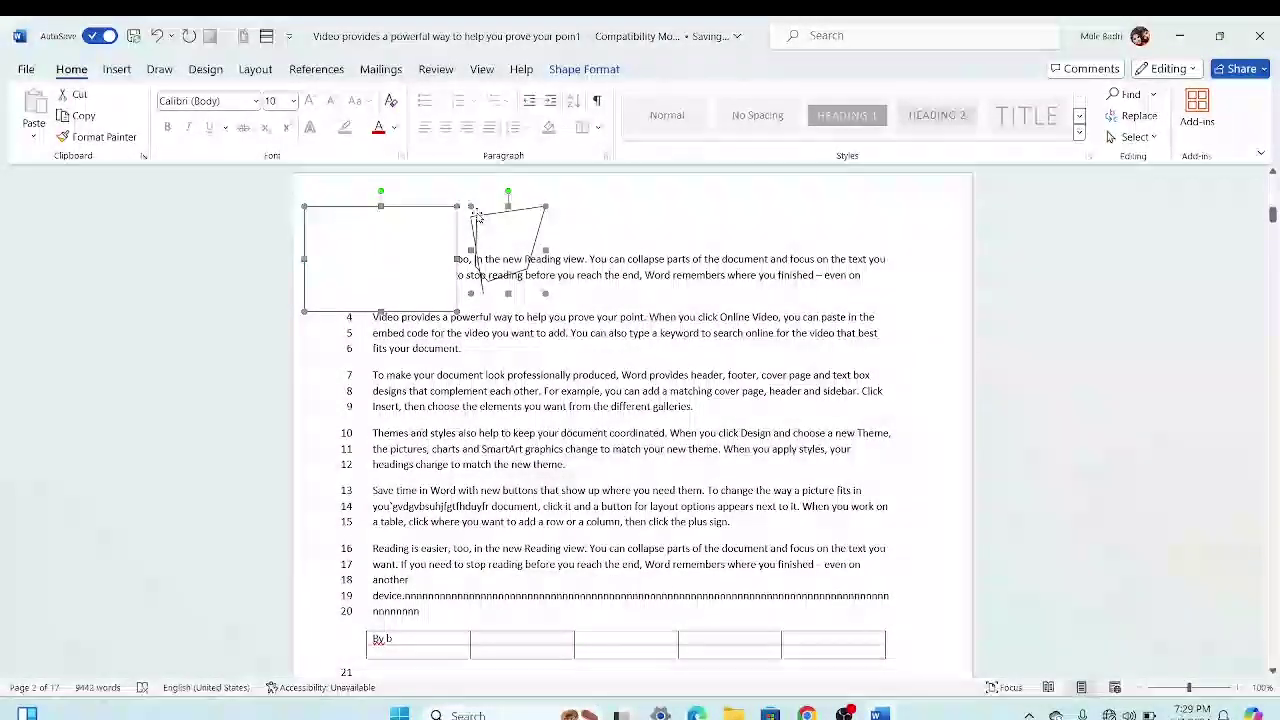
pyautogui.click(255, 69)
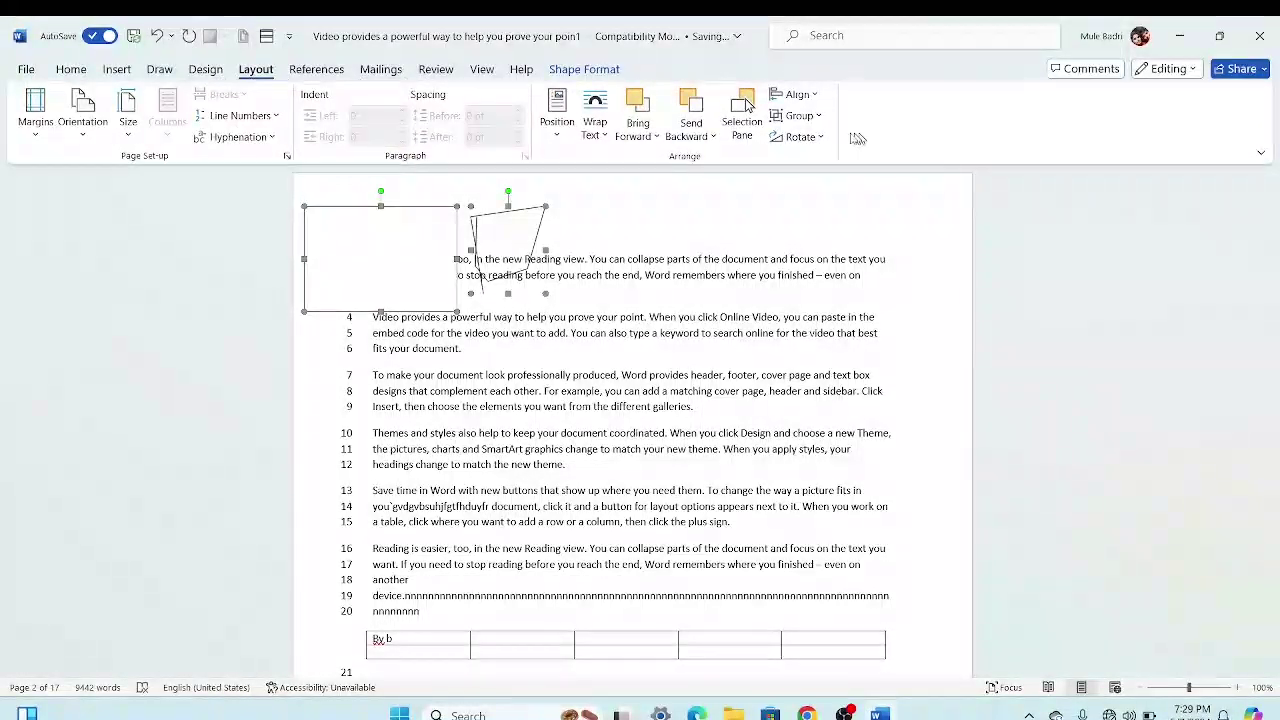
pyautogui.click(822, 117)
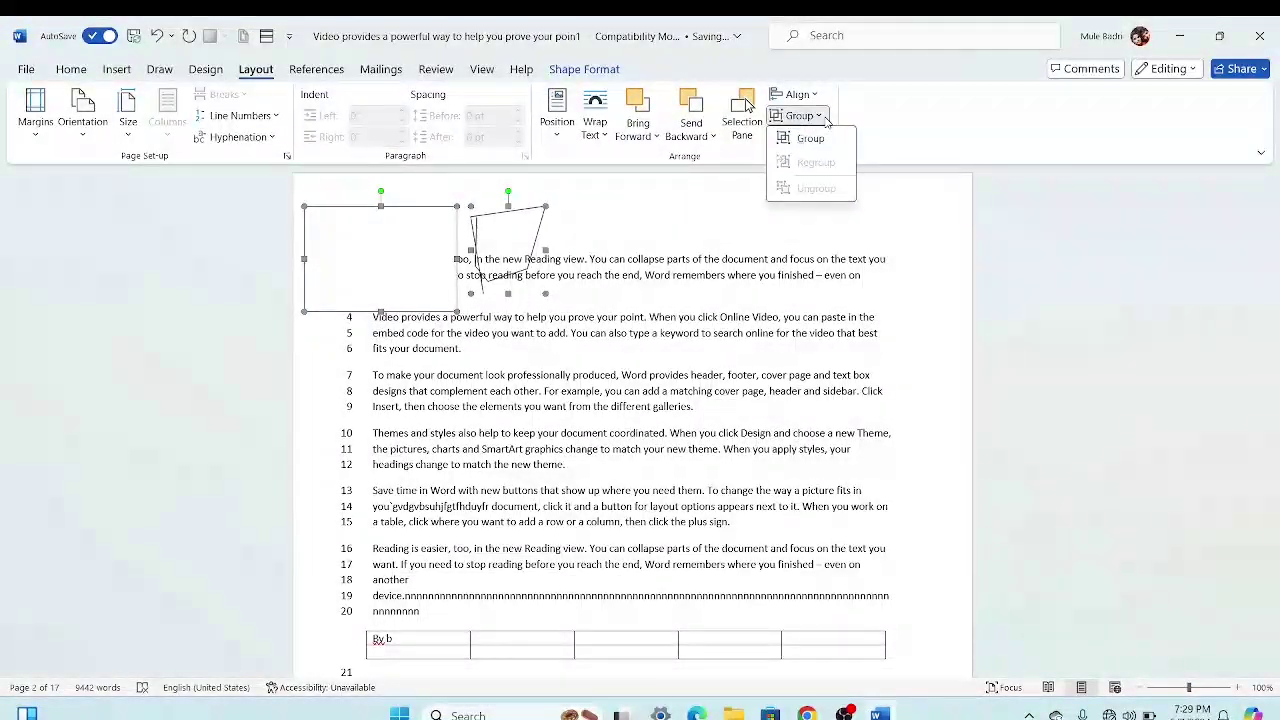
pyautogui.click(810, 138)
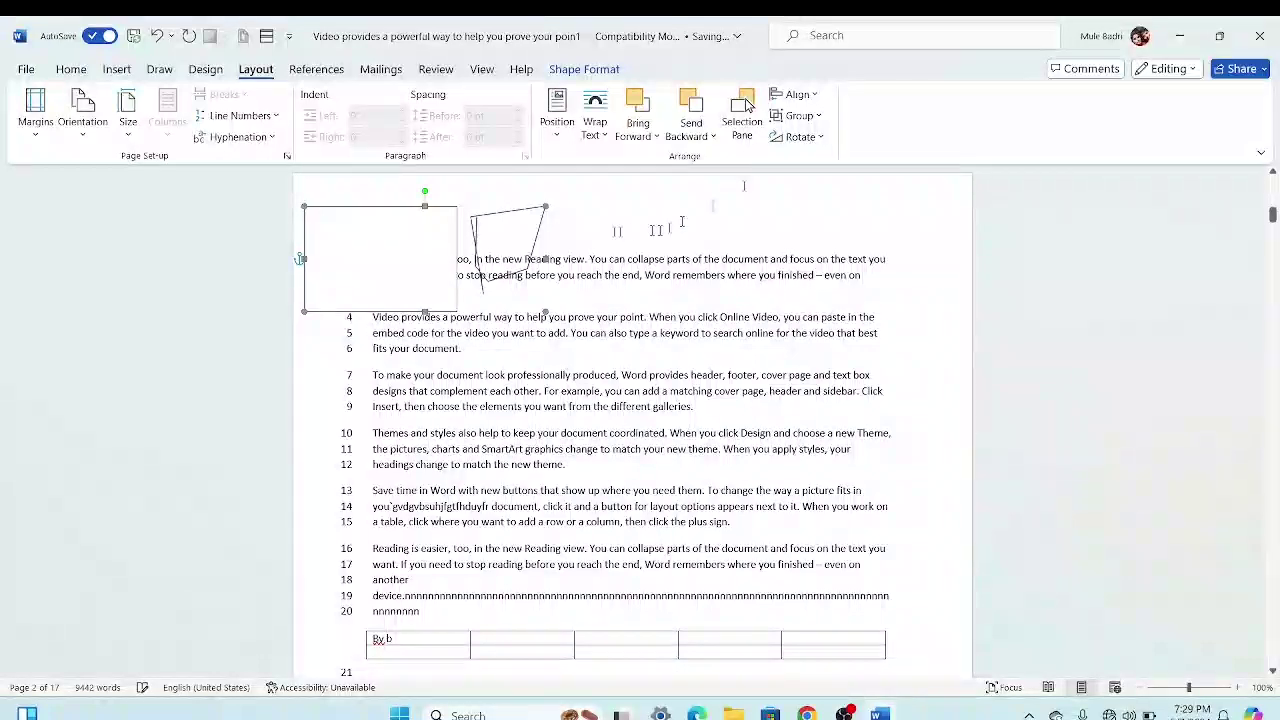
# Step: Move the grouped rectangle and freeform shape toward the middle of the first paragraph, and try deleting the group before restoring it
pyautogui.click(612, 231)
pyautogui.click(430, 240)
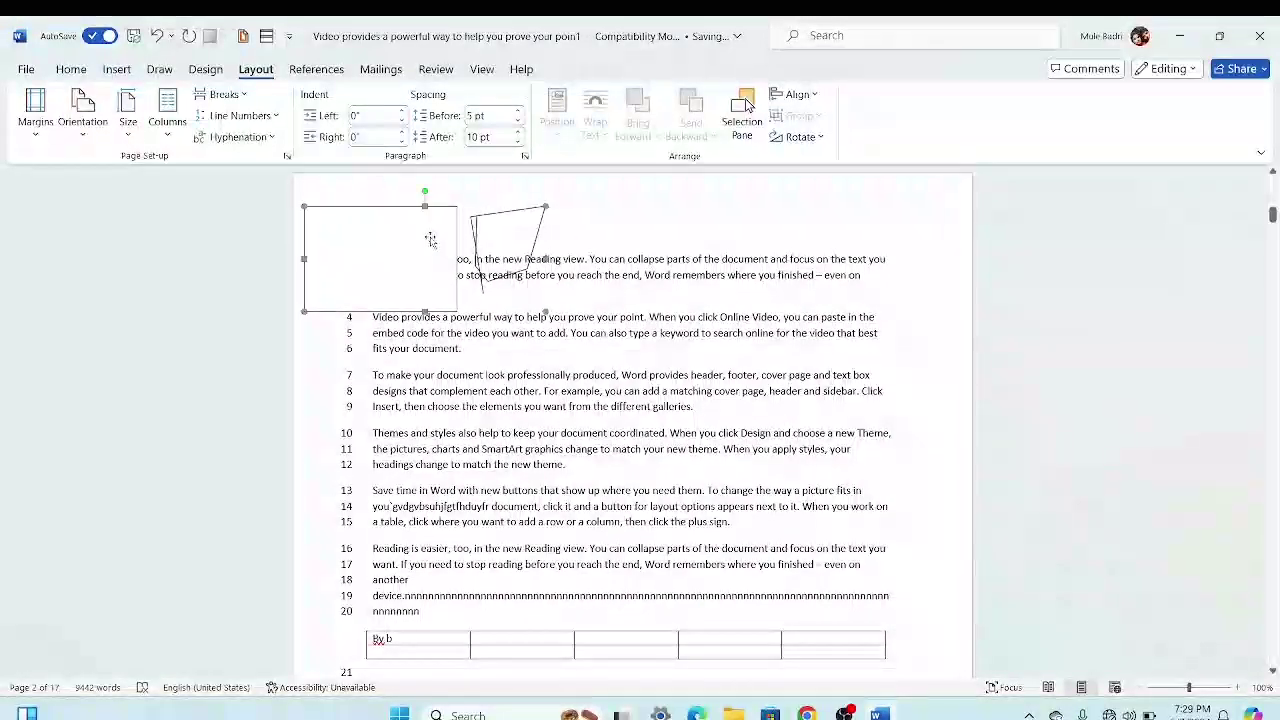
pyautogui.moveTo(402, 242); pyautogui.dragTo(579, 277)
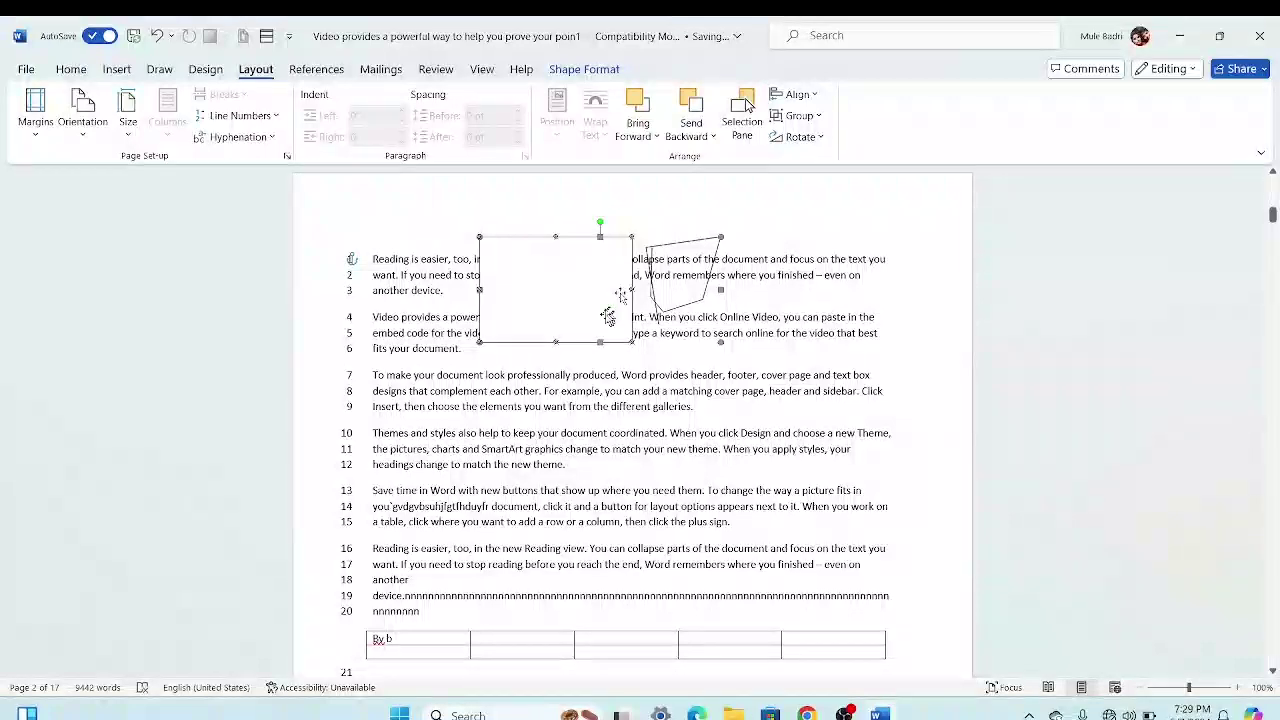
pyautogui.press('Delete')
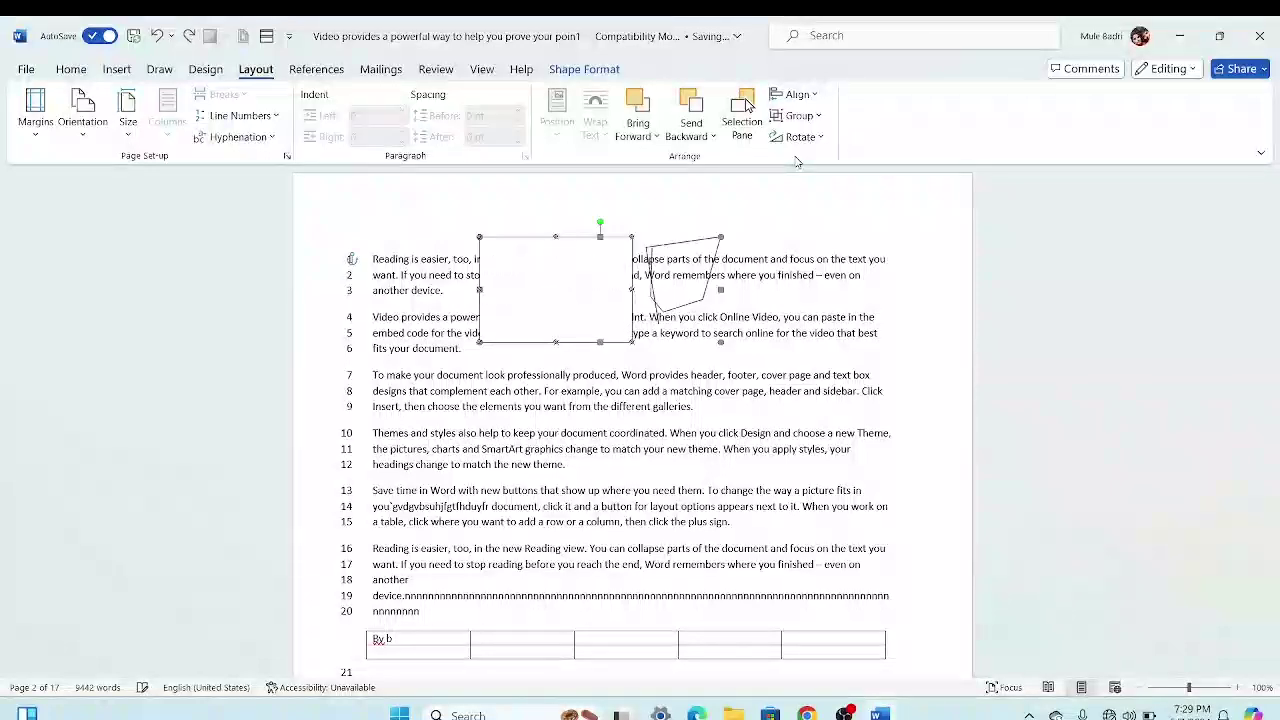
pyautogui.hotkey('ctrl', 'z')
# Step: Set the absolute height of the grouped rectangle to 2.72" through the additional rotation options
pyautogui.click(797, 137)
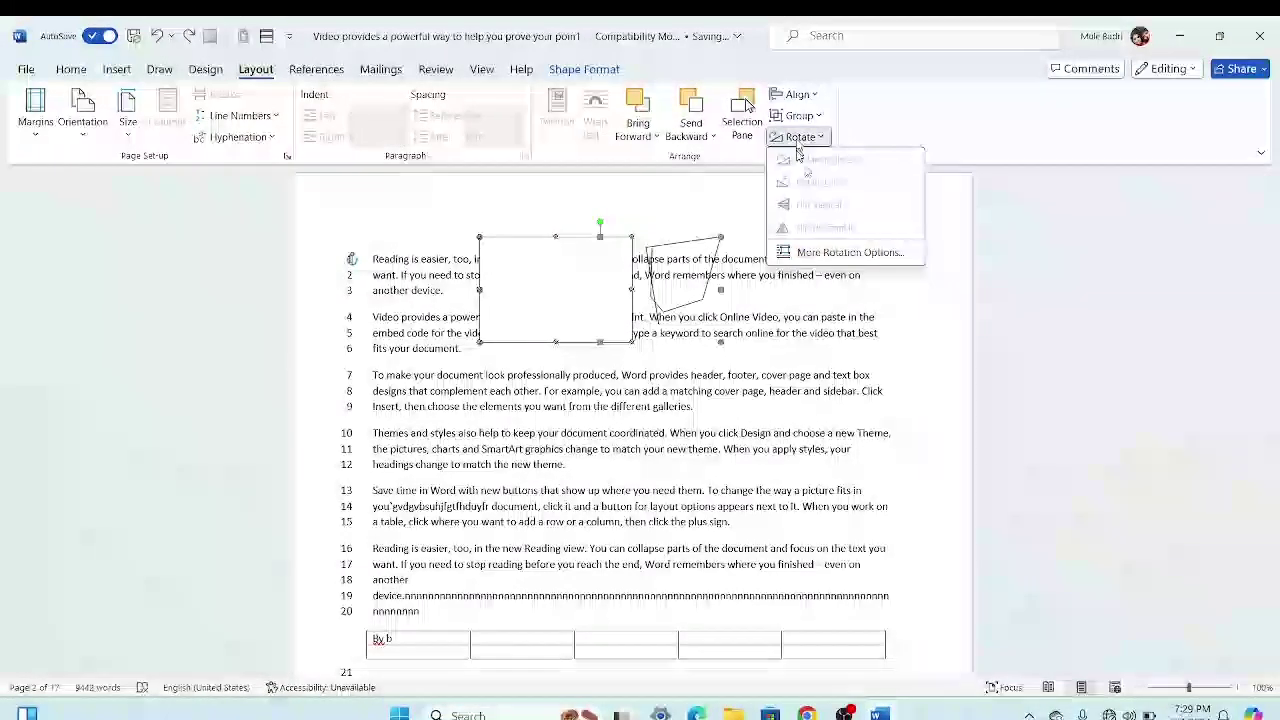
pyautogui.click(838, 258)
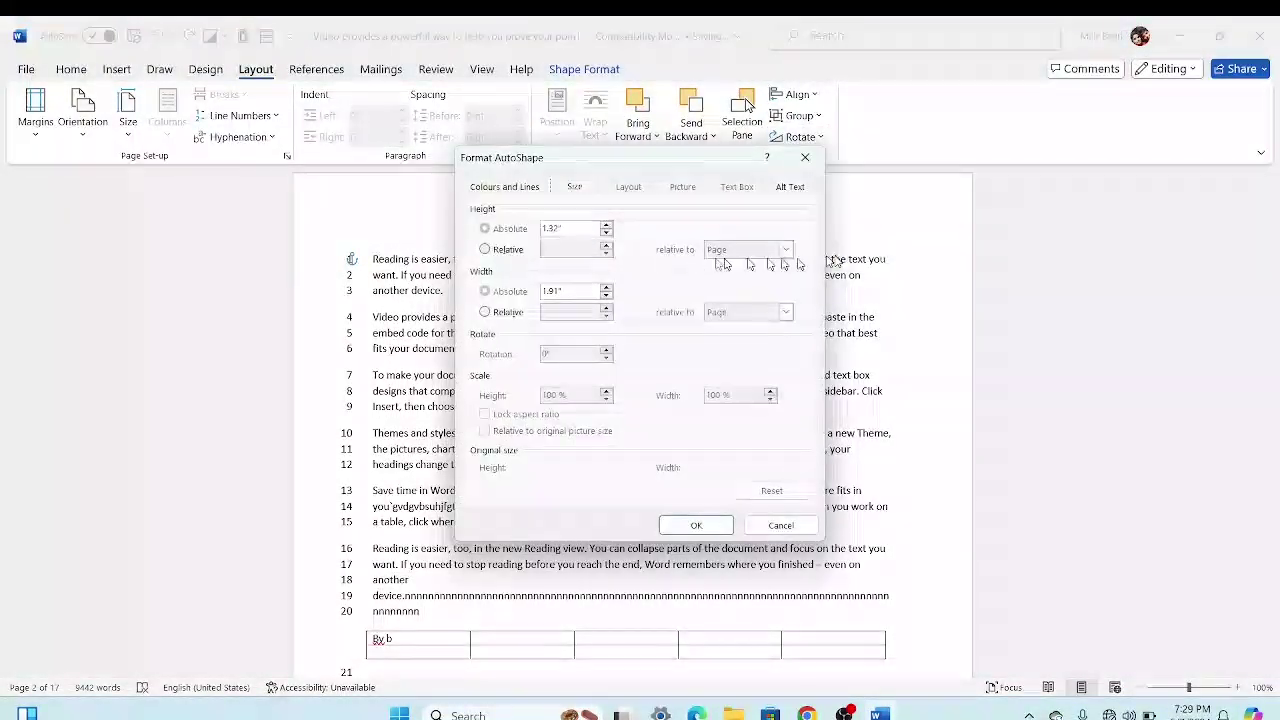
pyautogui.click(604, 234)
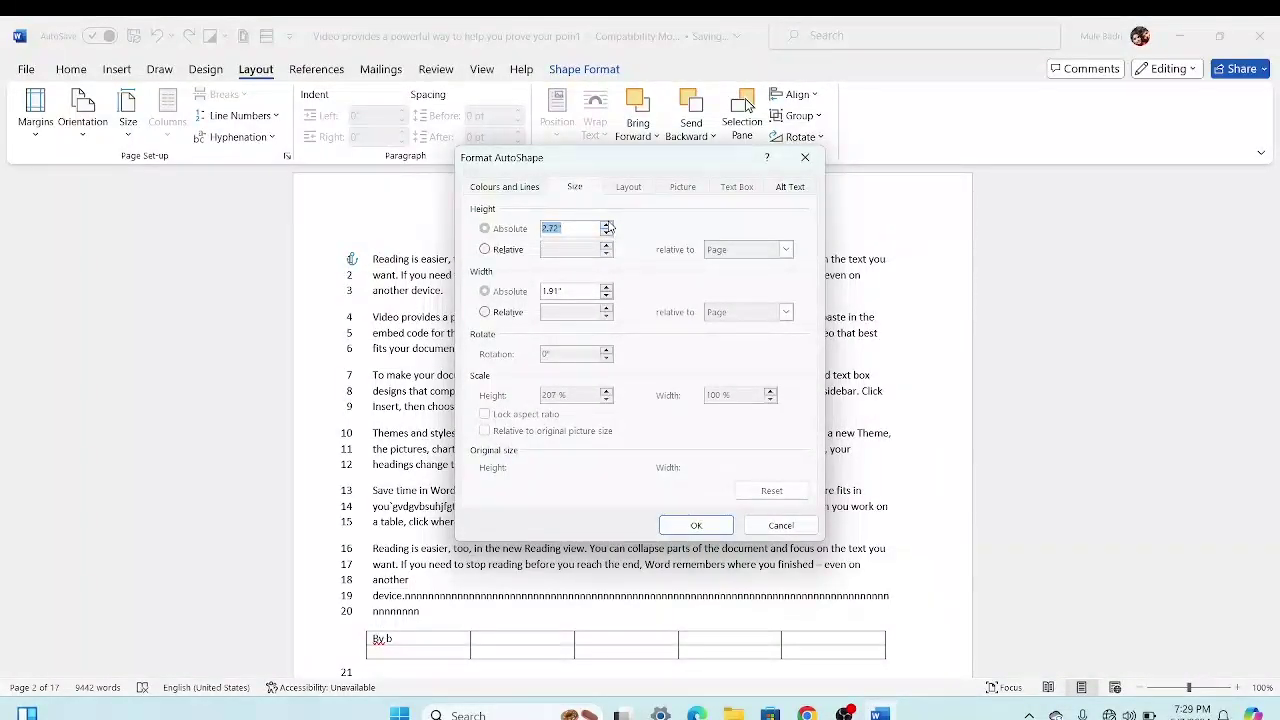
pyautogui.click(695, 524)
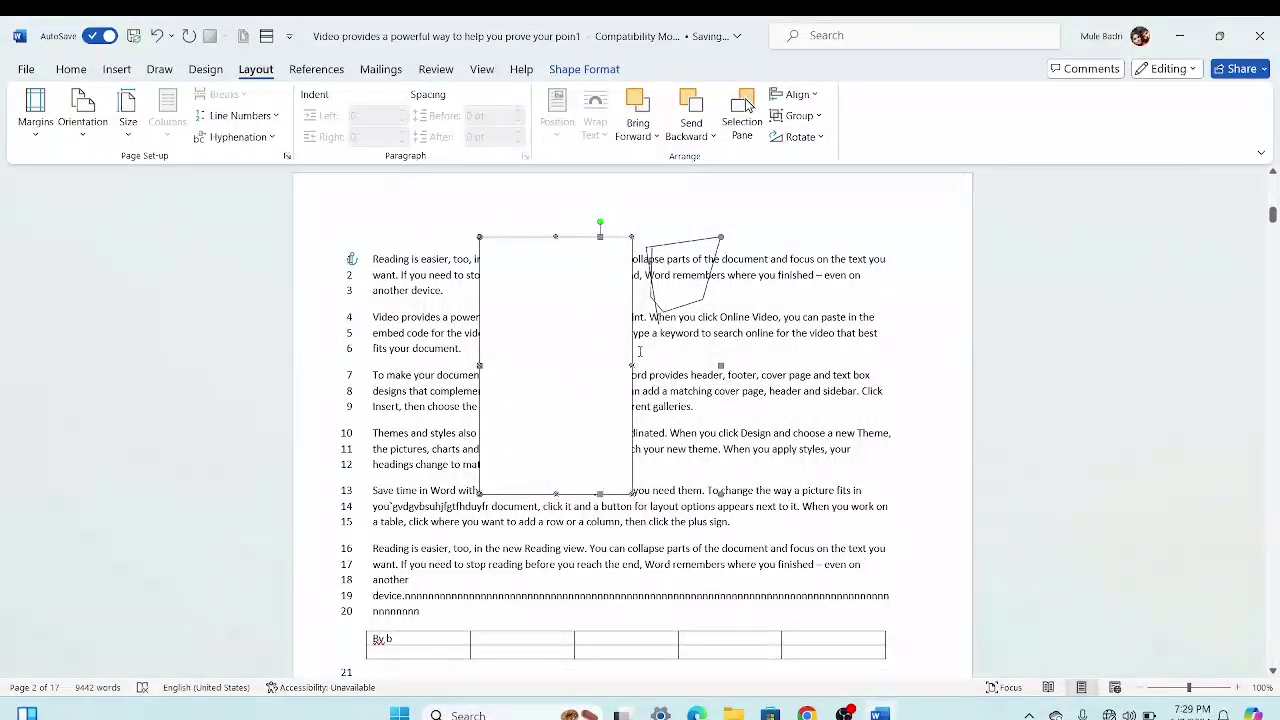
# Step: Undo the rectangle's height change and the preceding shape edits to clear the shapes from the page
pyautogui.hotkey('ctrl', 'z')
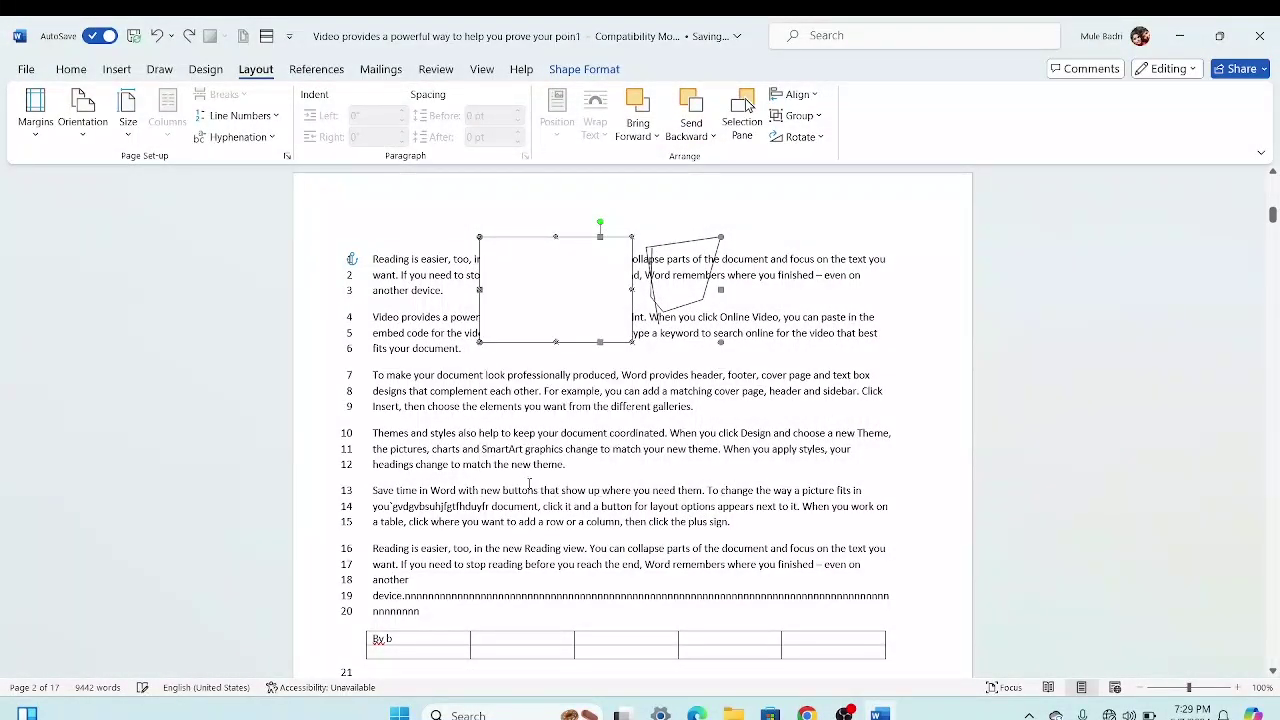
pyautogui.hotkey('ctrl', 'z')
pyautogui.hotkey('ctrl', 'z')
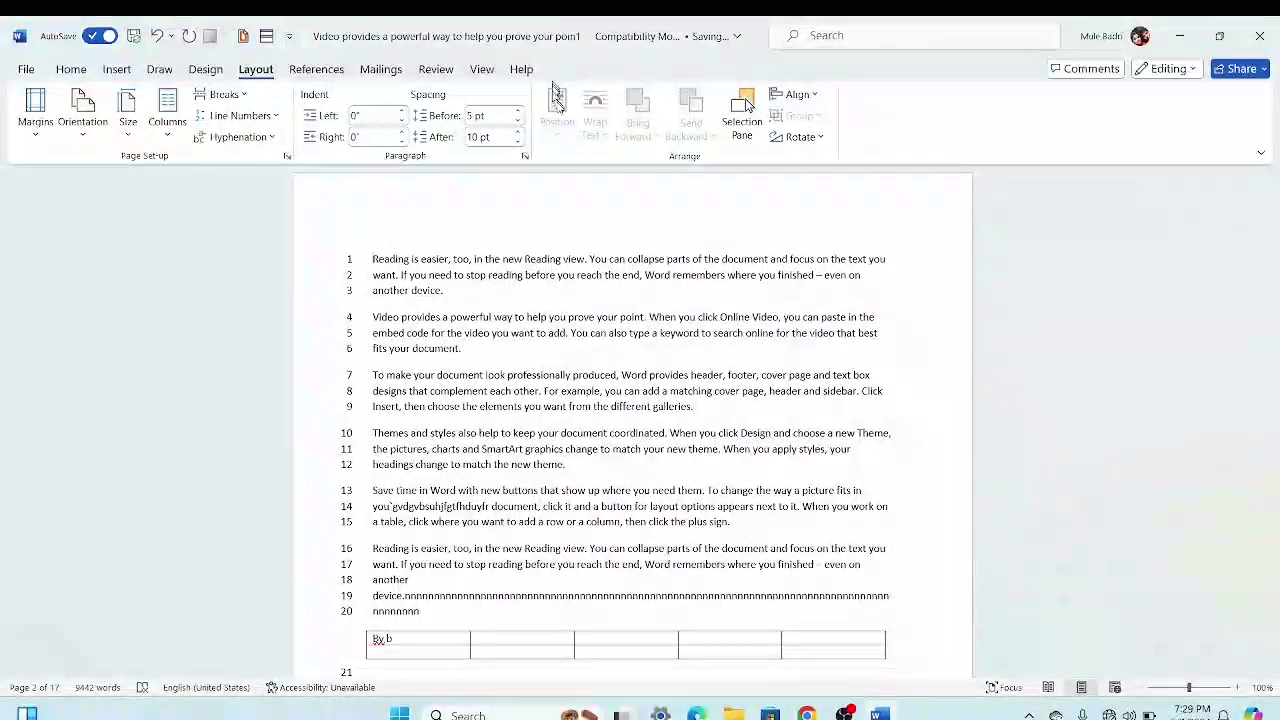
# Step: Draw a new rectangle over the start of the first paragraph, extending into the page's upper margin
pyautogui.click(117, 68)
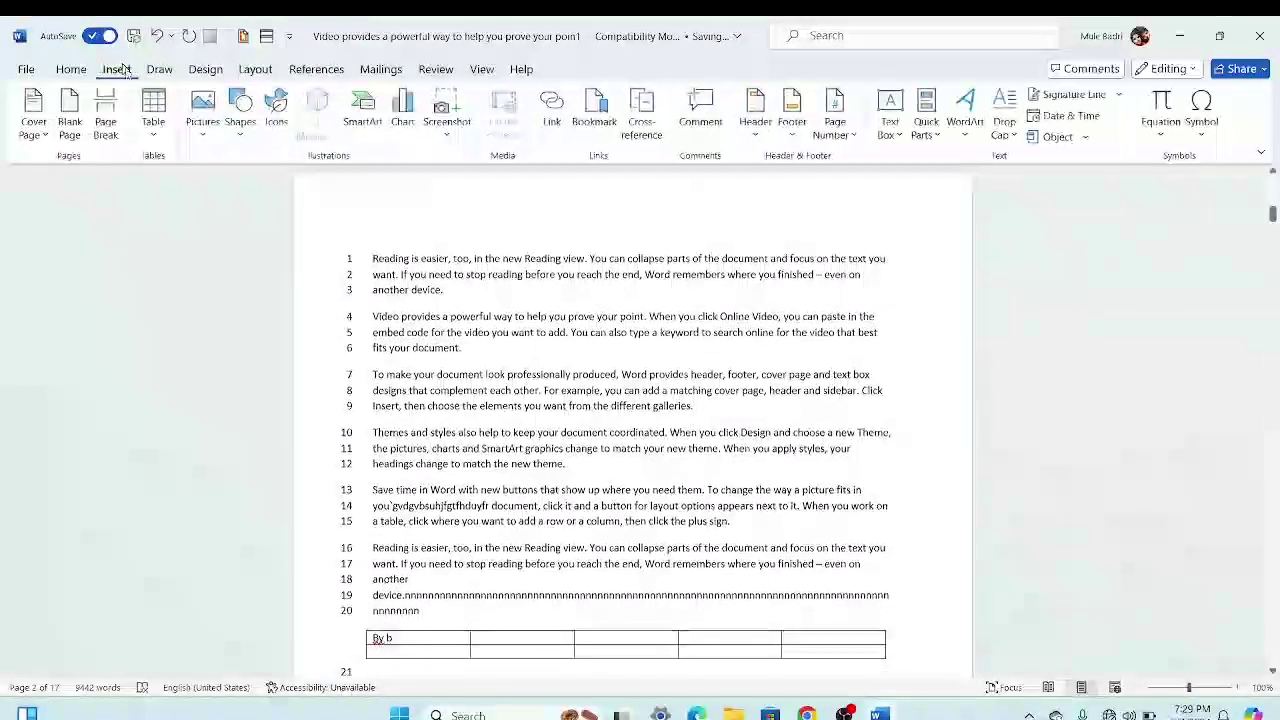
pyautogui.click(240, 121)
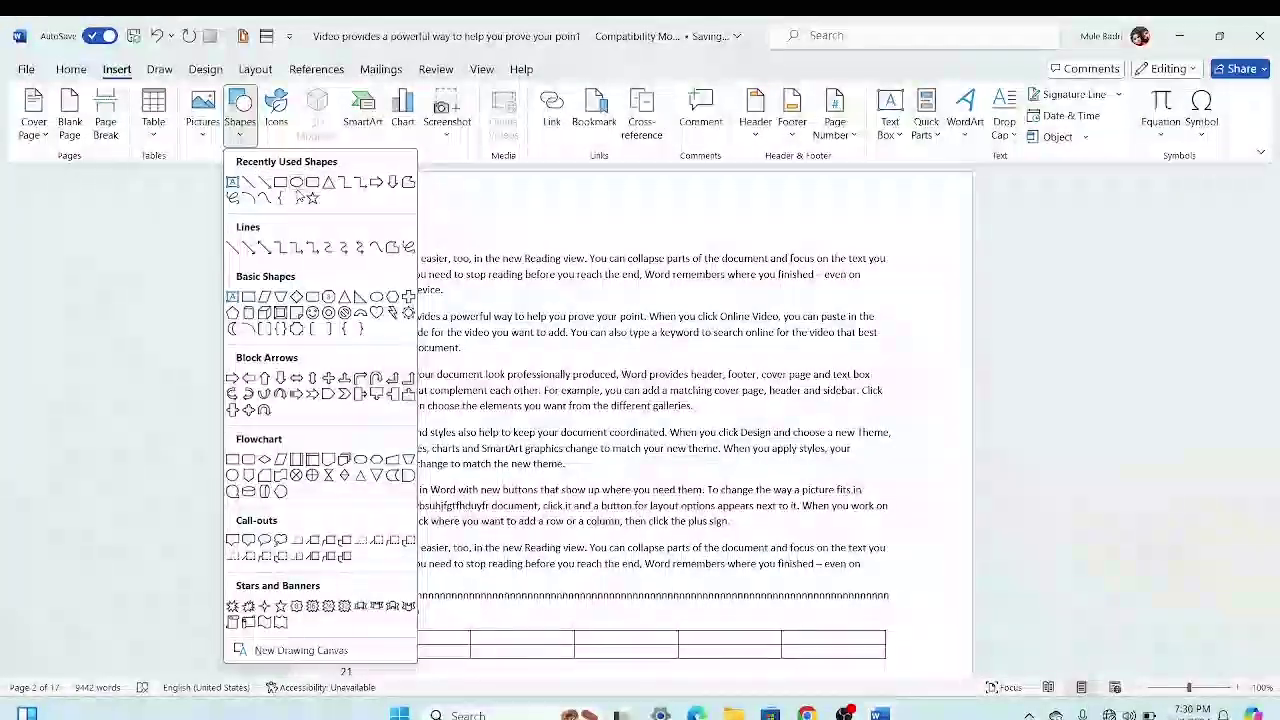
pyautogui.click(298, 196)
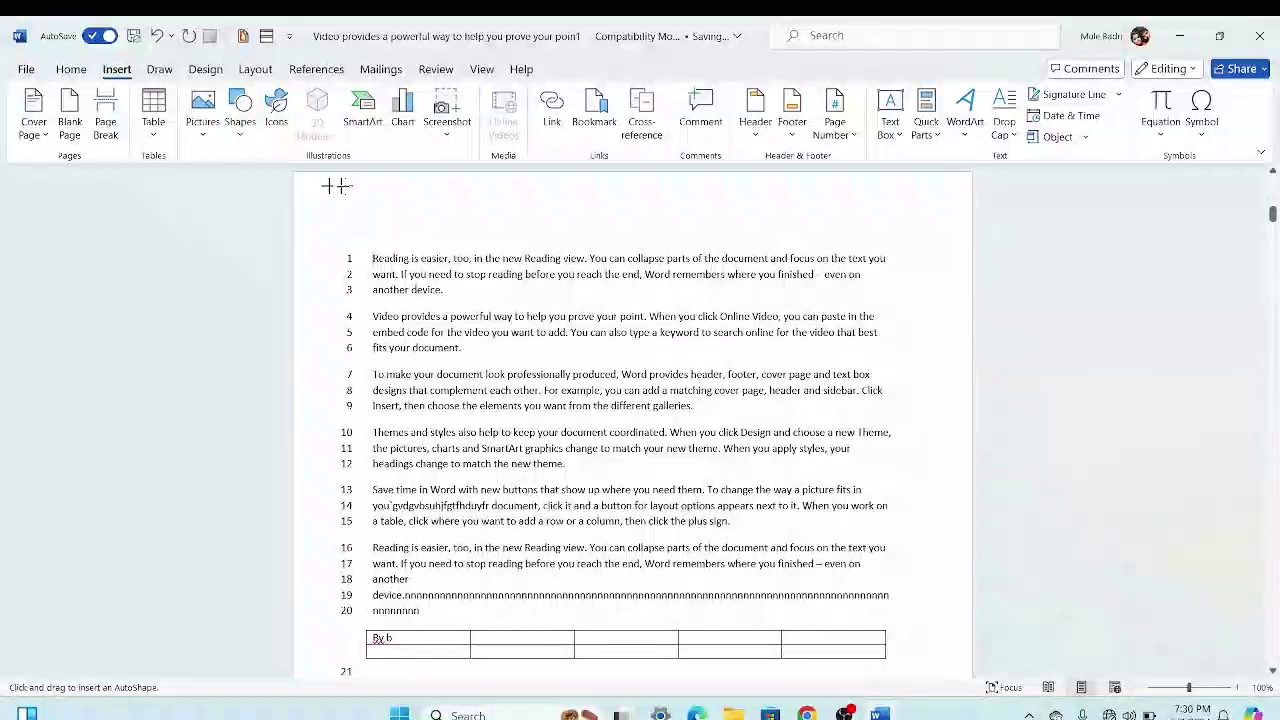
pyautogui.moveTo(336, 203)
pyautogui.mouseDown()
pyautogui.moveTo(434, 294)
pyautogui.moveTo(512, 299)
pyautogui.mouseUp()
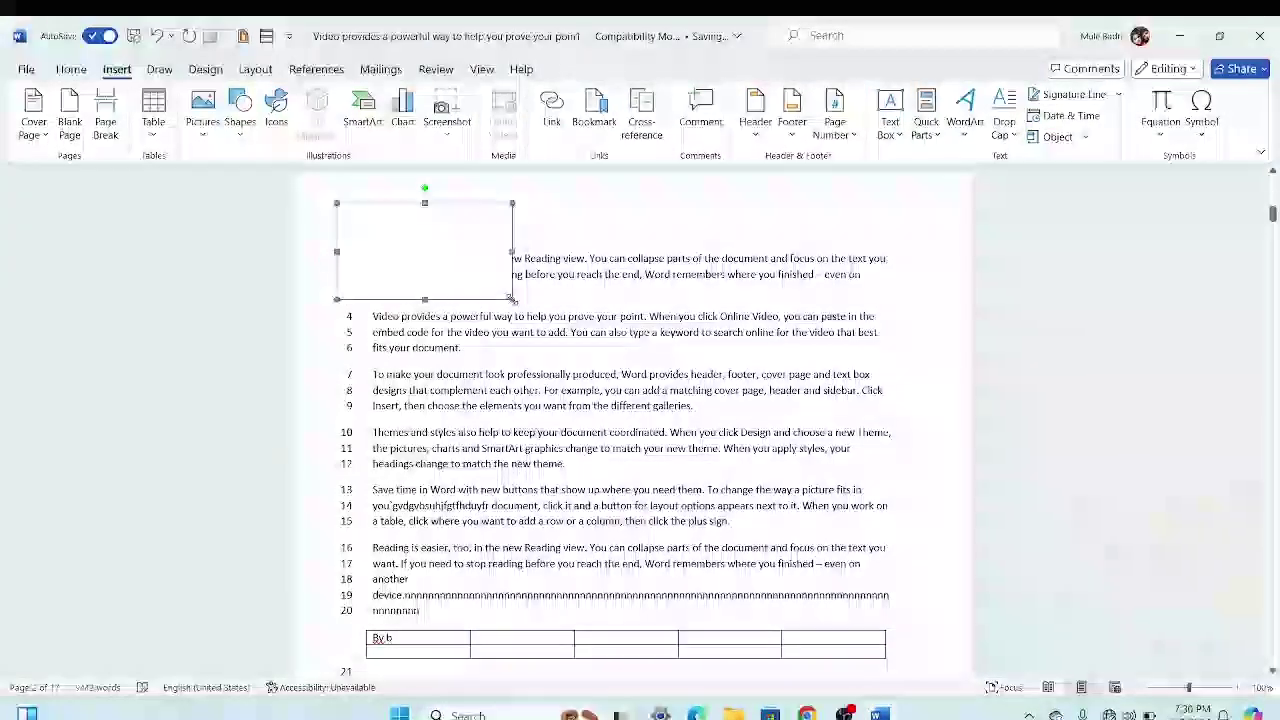
# Step: Examine the in-line and text-wrapping position options available for the rectangle
pyautogui.click(255, 69)
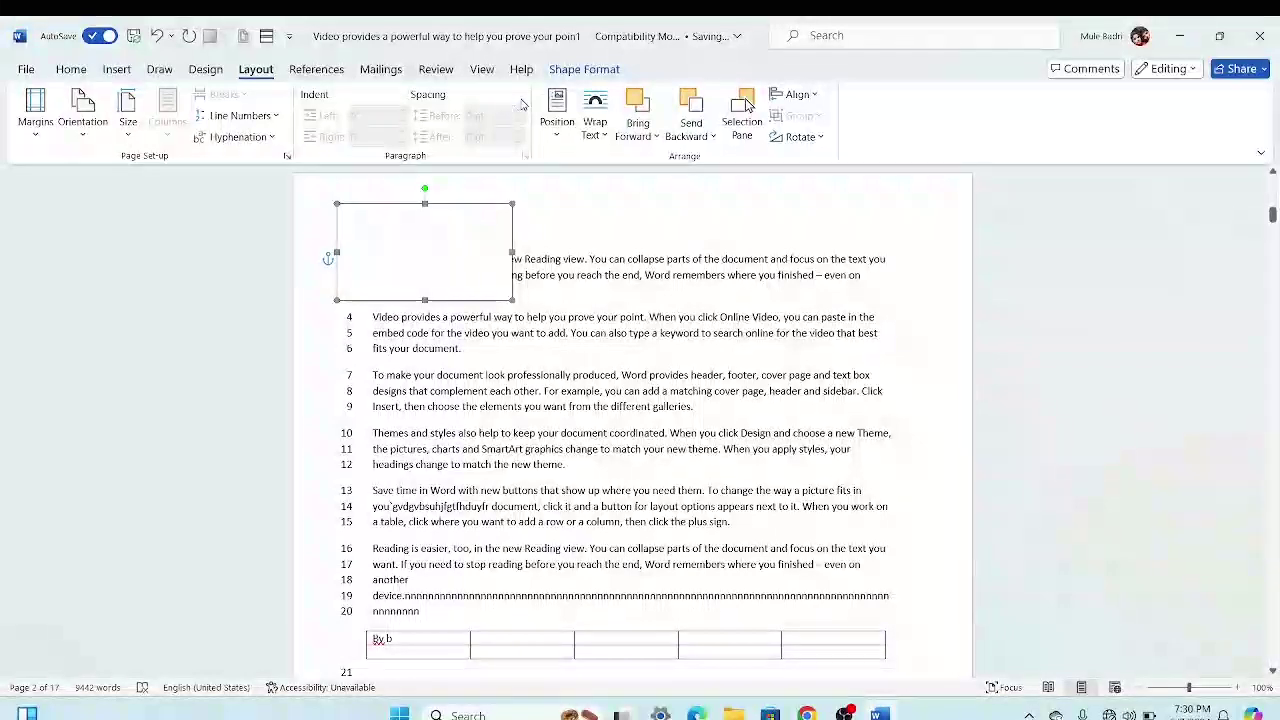
pyautogui.click(558, 115)
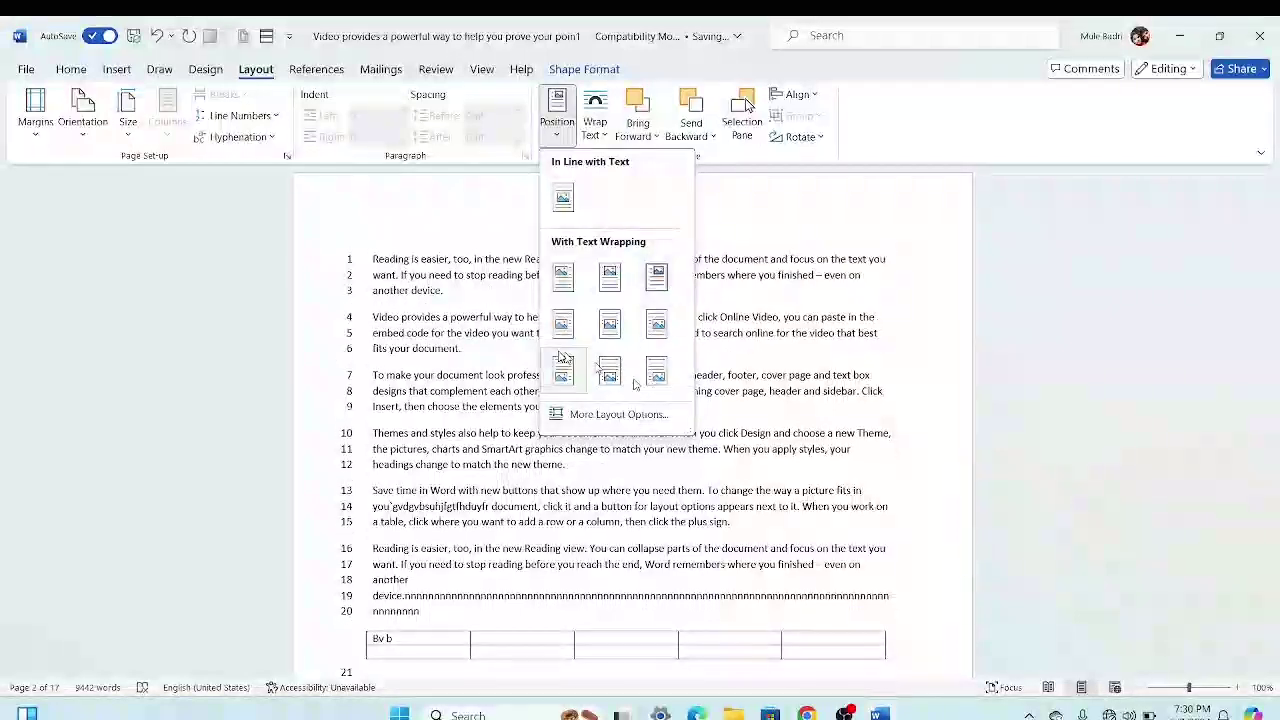
pyautogui.click(824, 217)
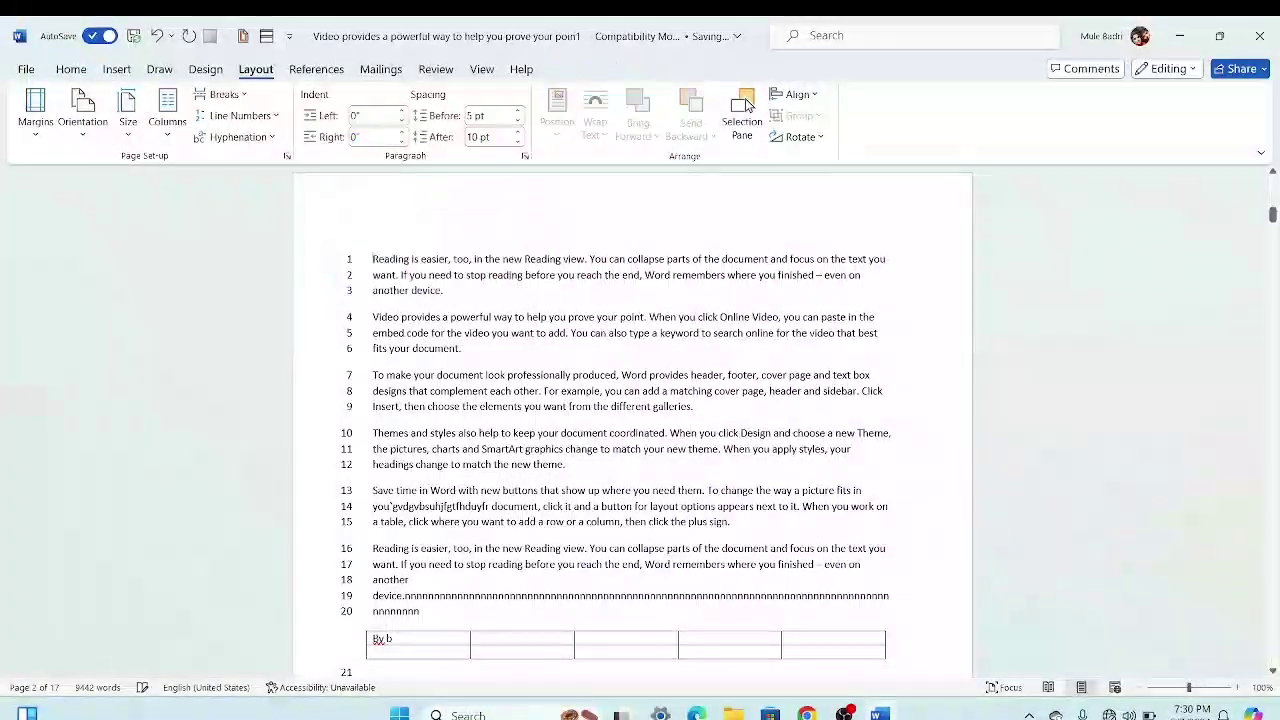